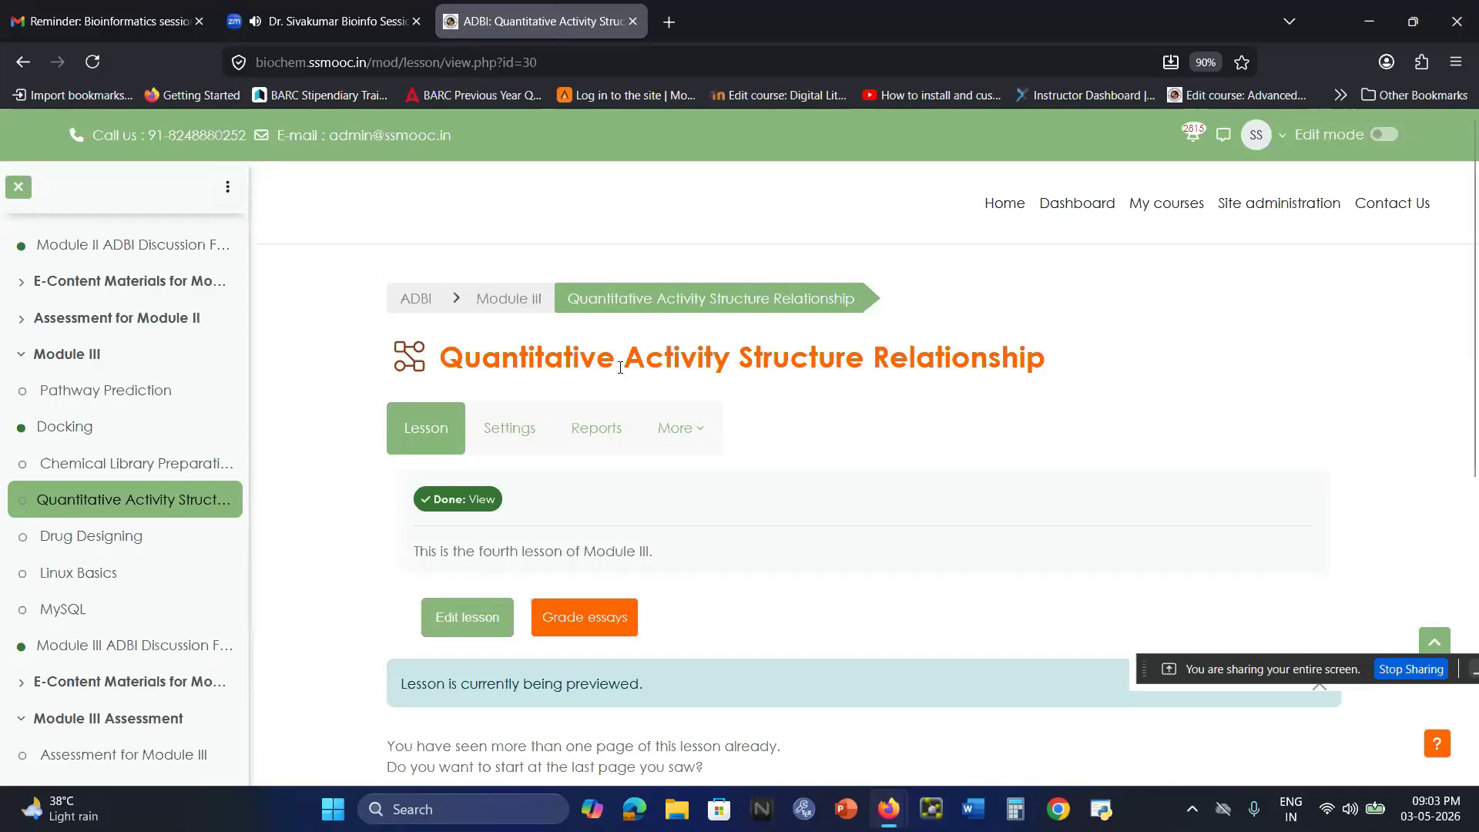
pyautogui.moveTo(620, 367); pyautogui.dragTo(866, 363)
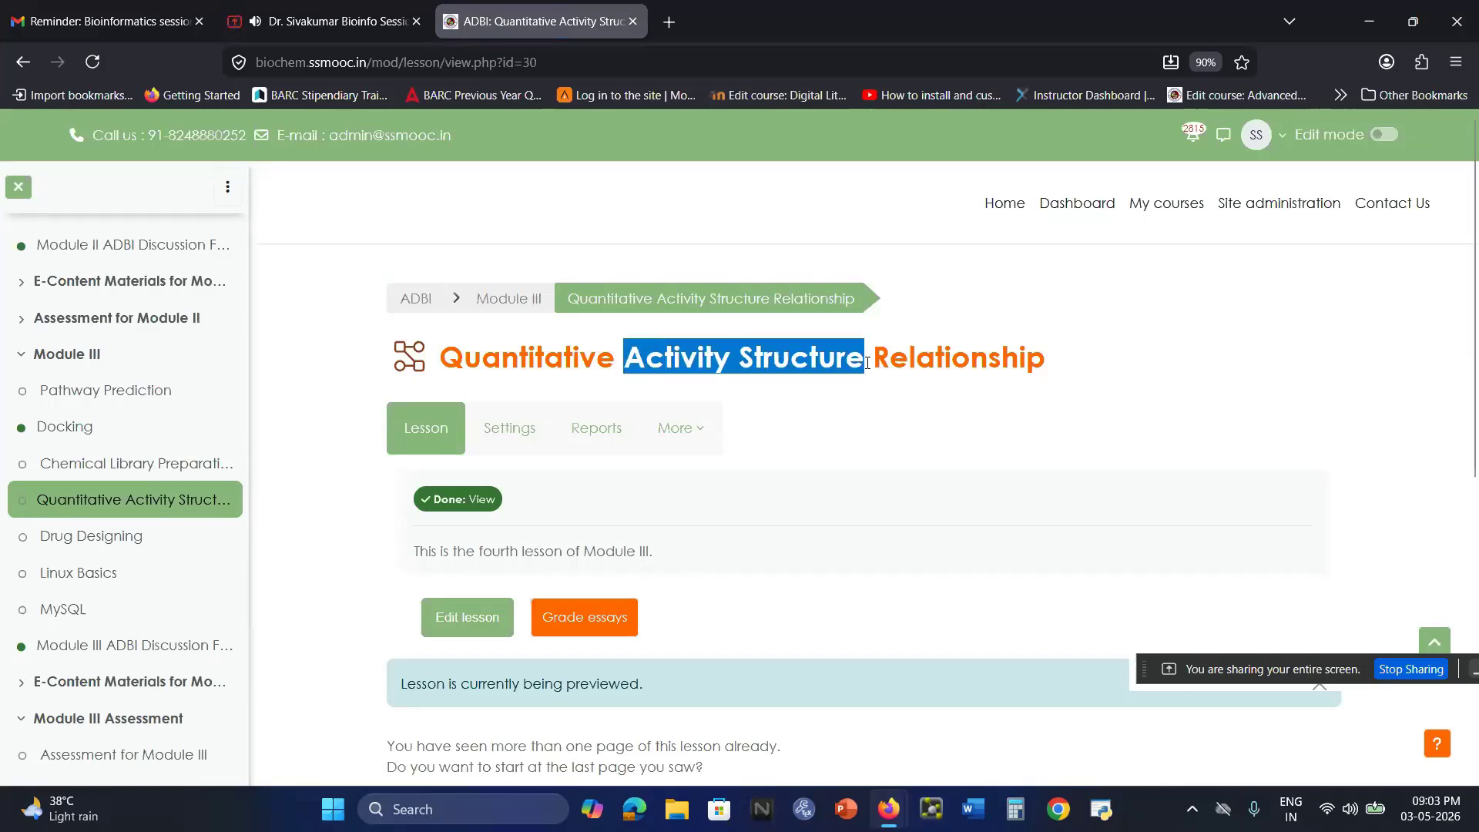
pyautogui.moveTo(1078, 367); pyautogui.dragTo(621, 370)
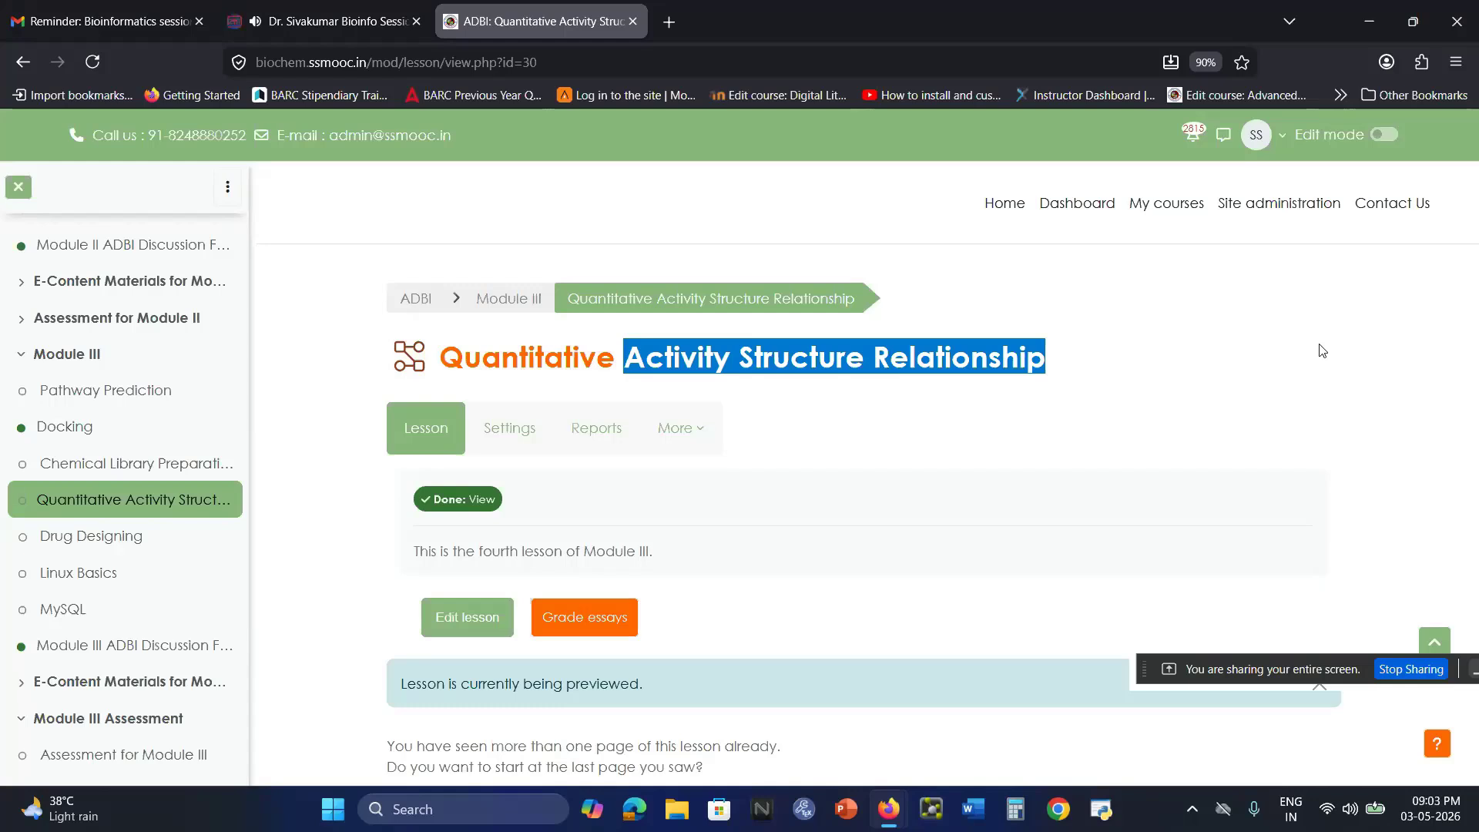
pyautogui.click(691, 362)
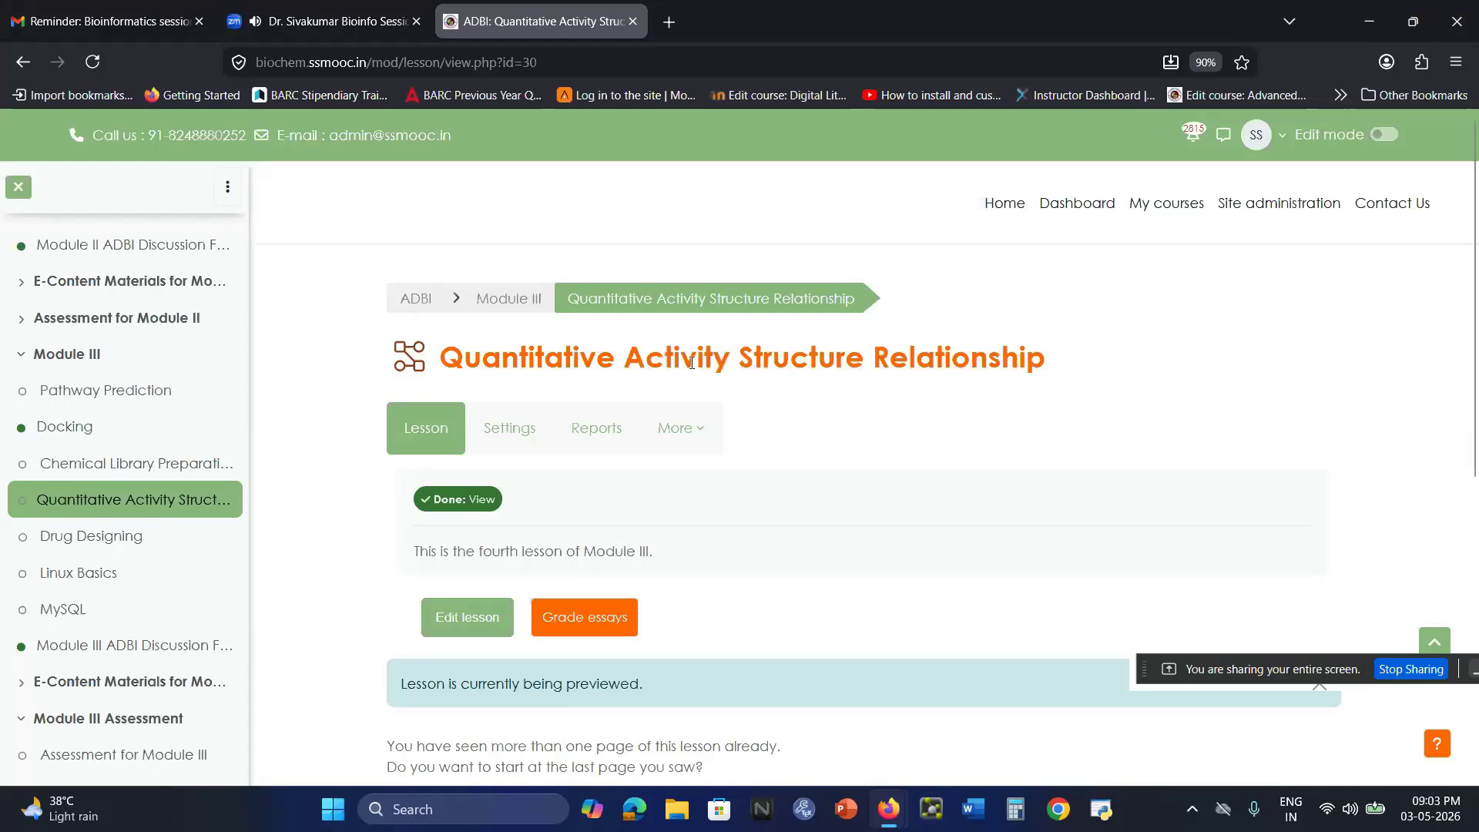
pyautogui.moveTo(1052, 362); pyautogui.dragTo(625, 317)
pyautogui.click(1048, 404)
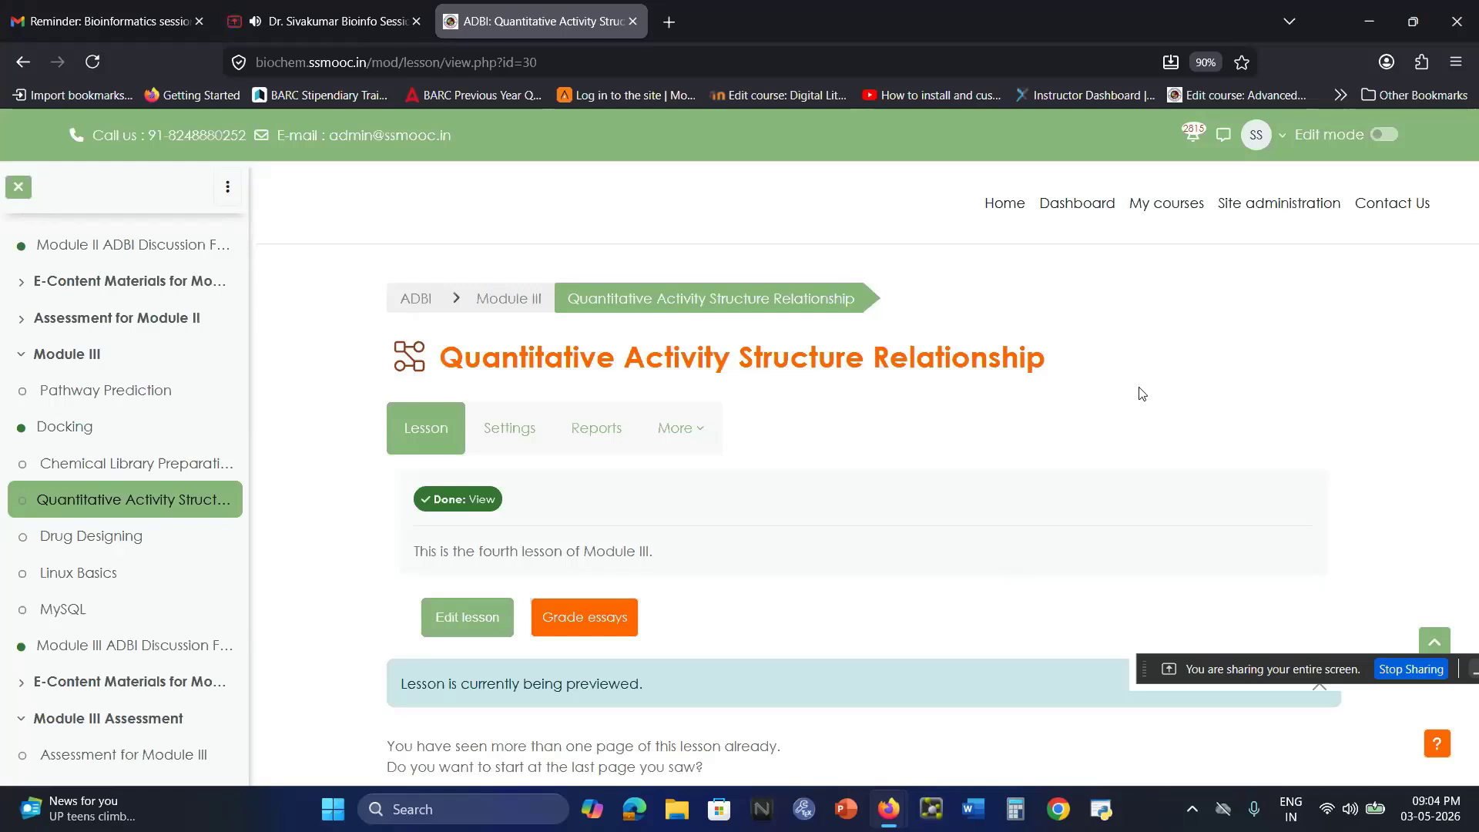
# Launch DataWarrior from the desktop, maximize its window and open the recent file selectedsdf.sdf.
pyautogui.click(1383, 20)
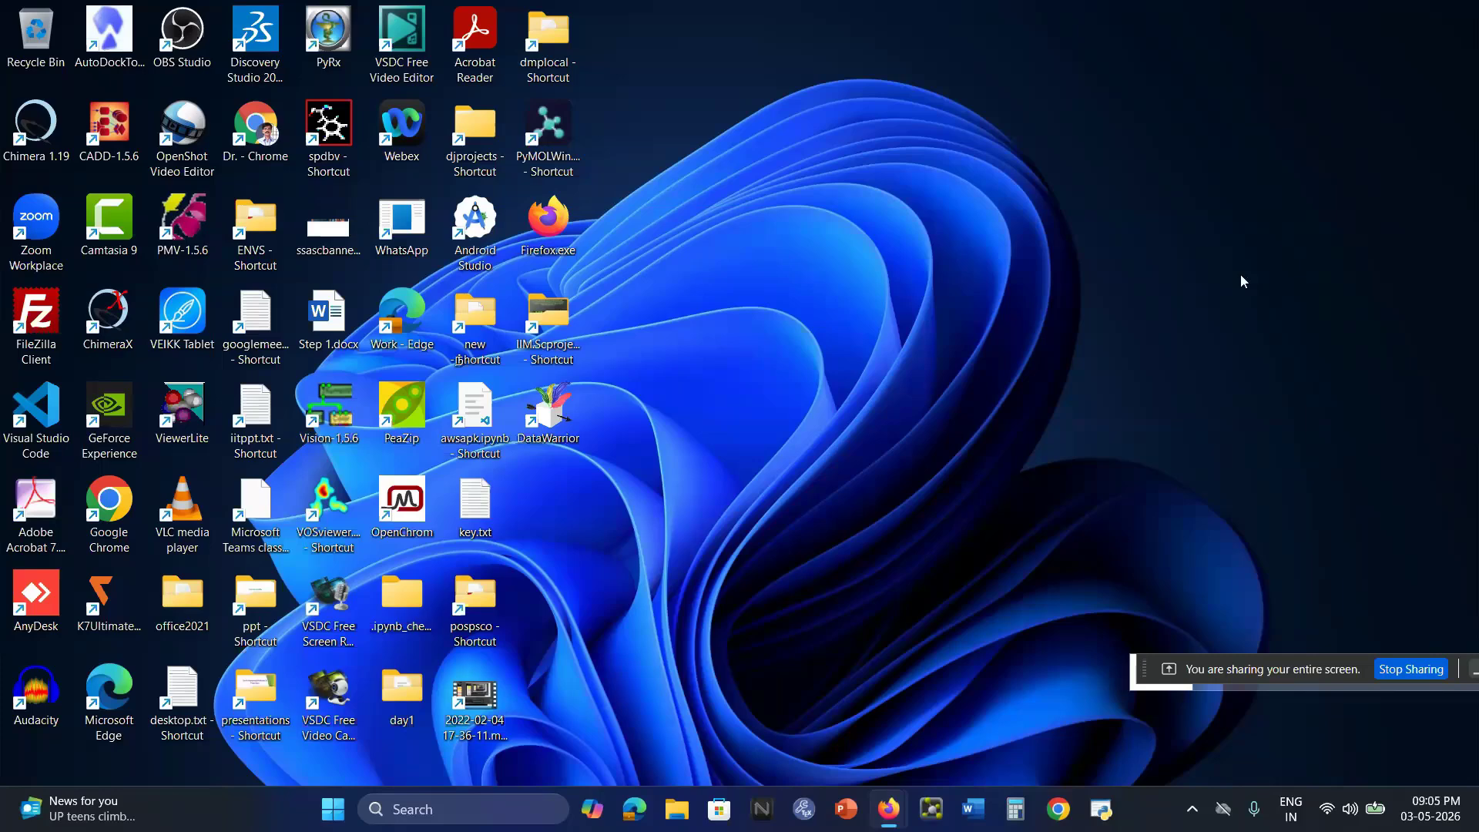
pyautogui.doubleClick(542, 425)
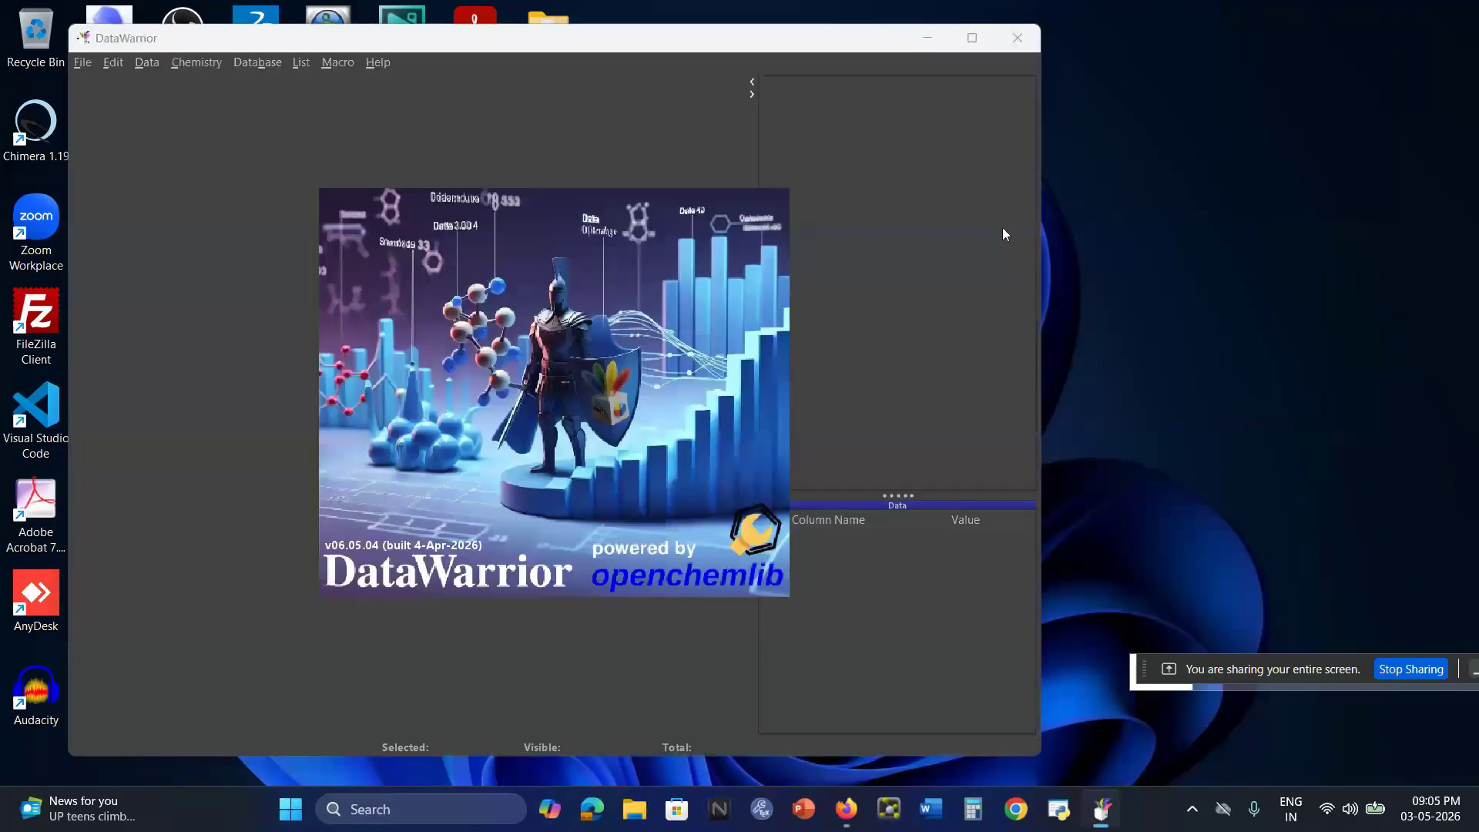
pyautogui.click(972, 39)
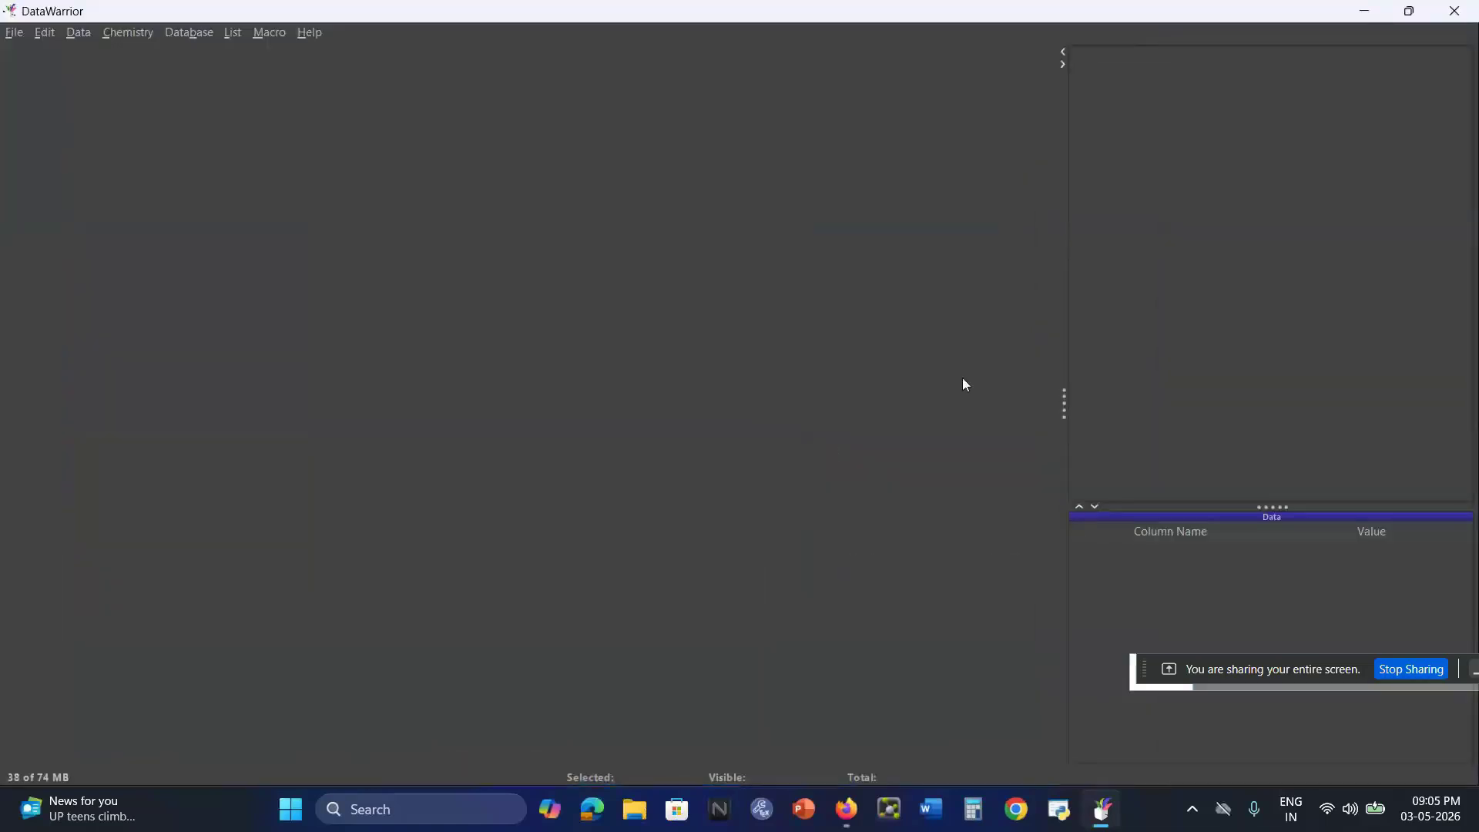
pyautogui.click(14, 37)
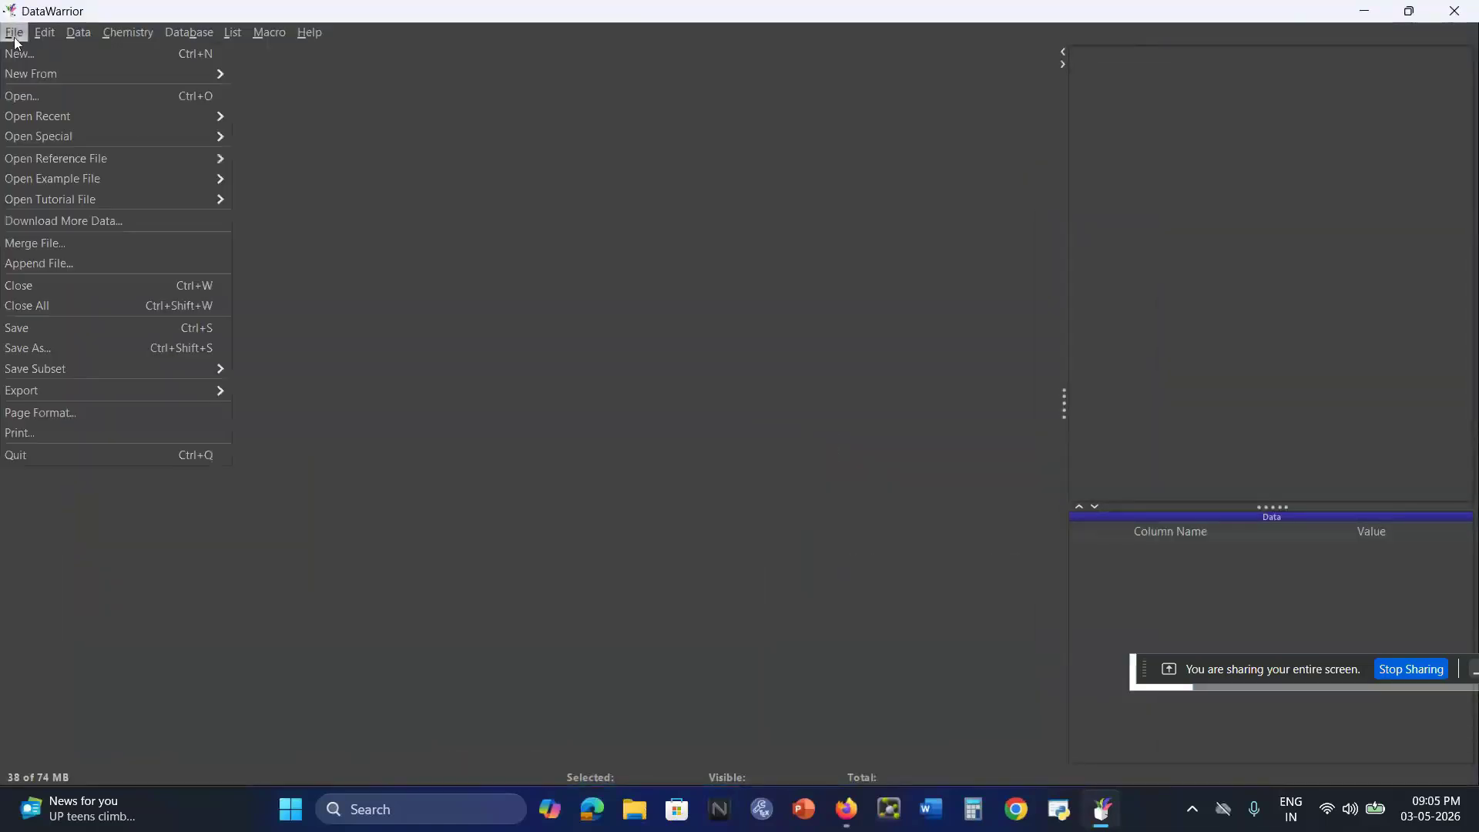
pyautogui.moveTo(48, 116)
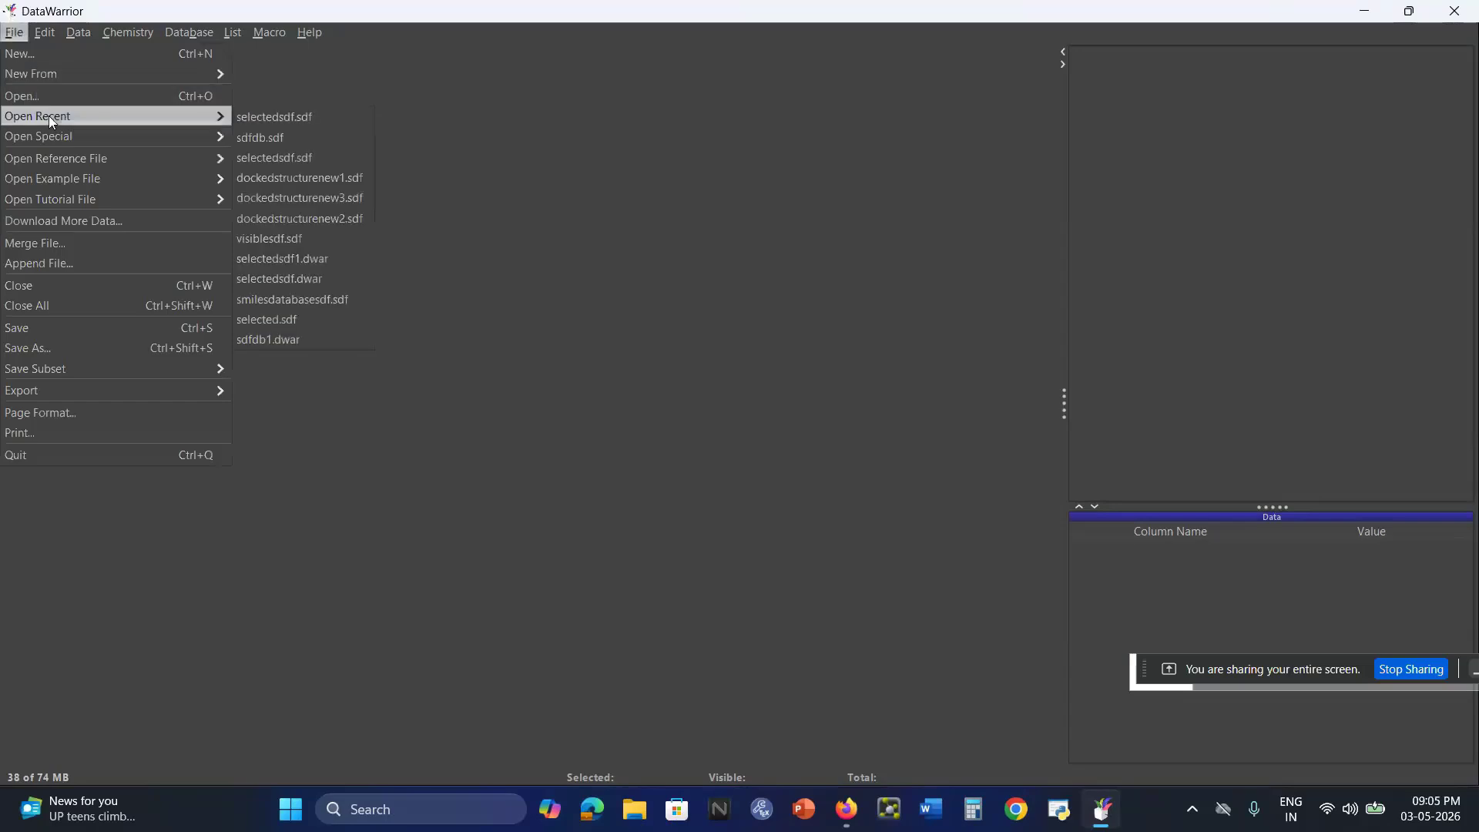
pyautogui.click(257, 120)
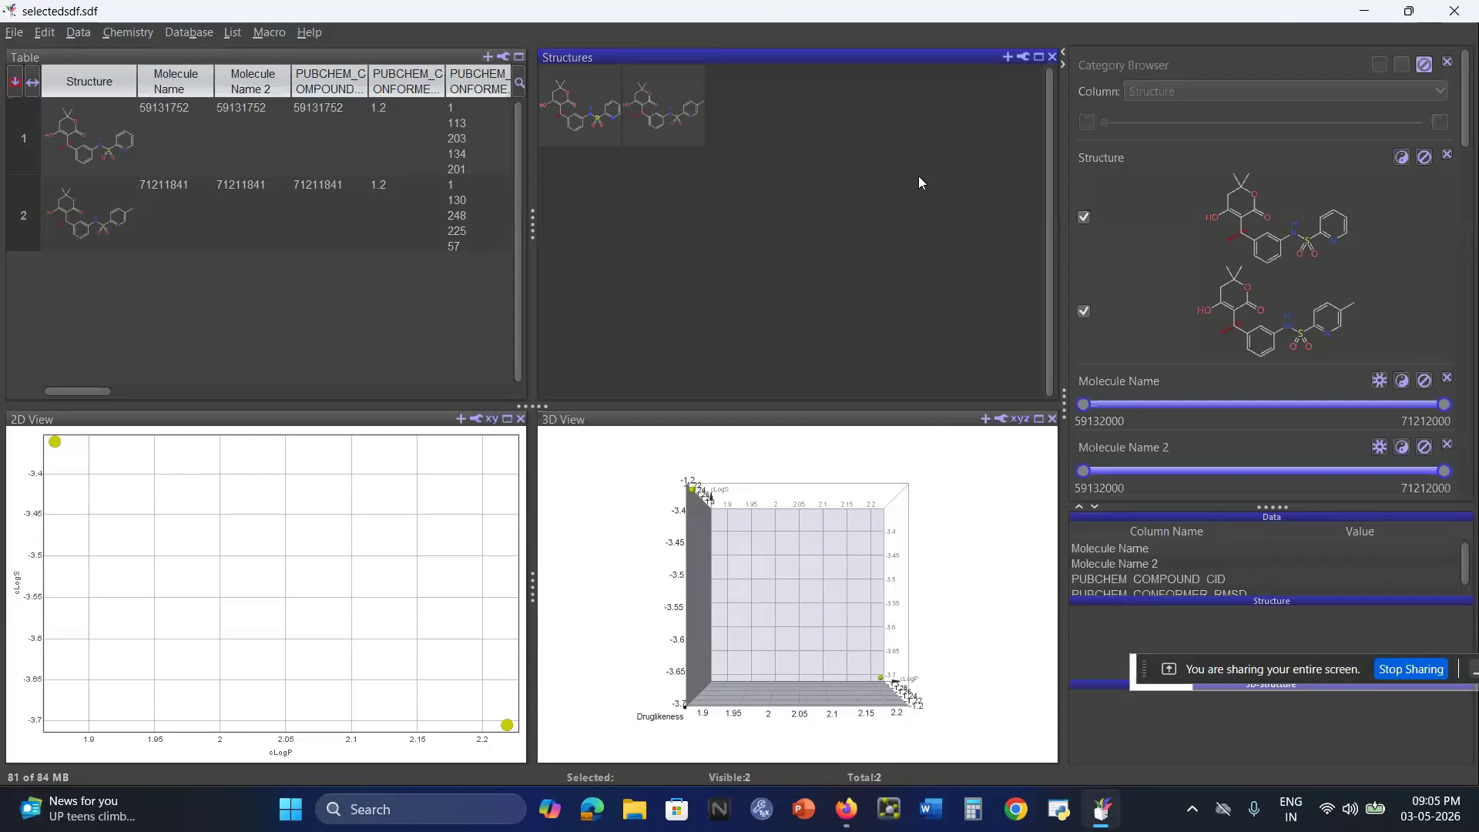
# Close selectedsdf.sdf without saving its data and view settings.
pyautogui.click(14, 32)
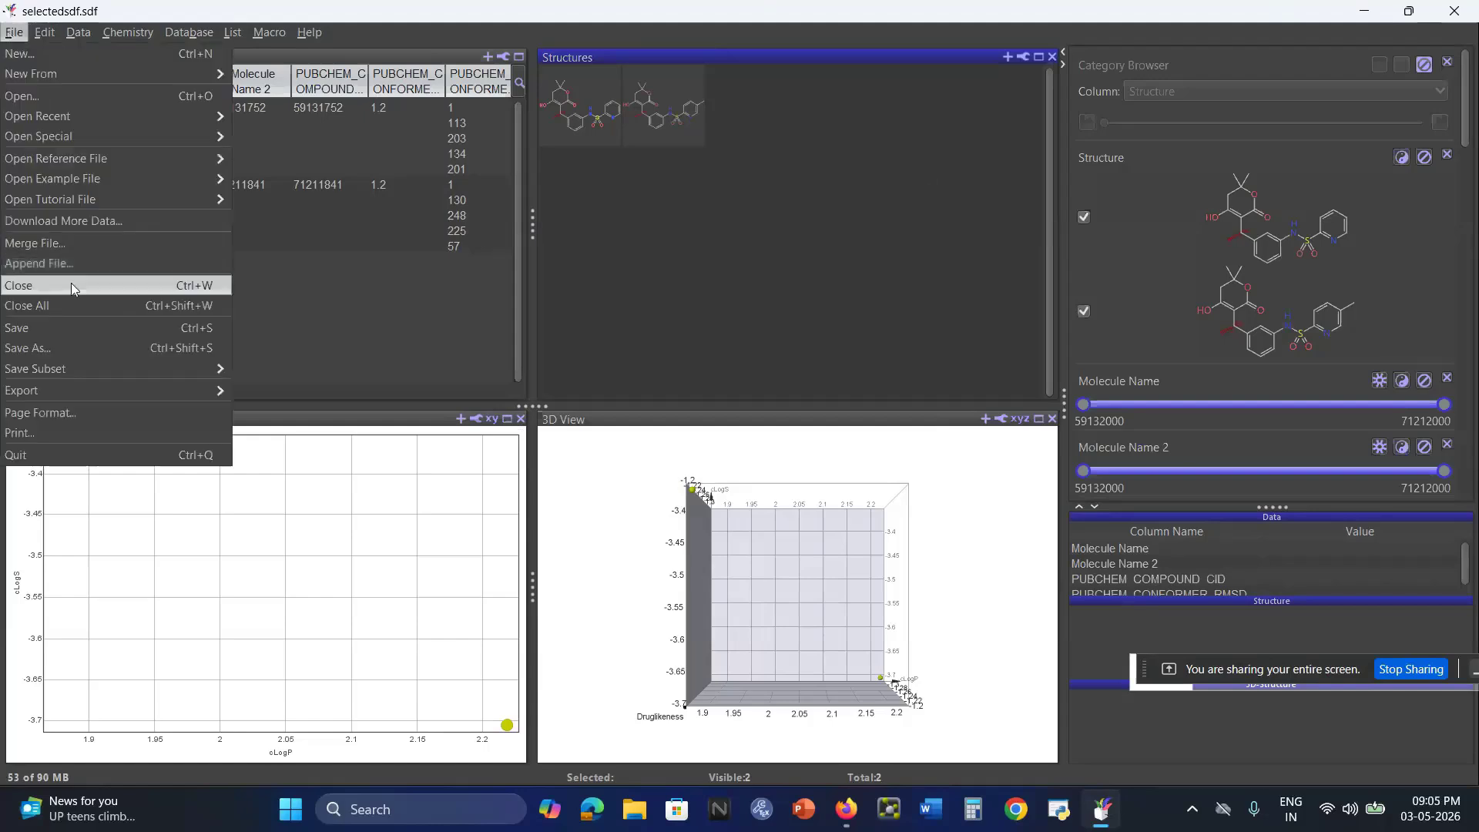
pyautogui.click(48, 285)
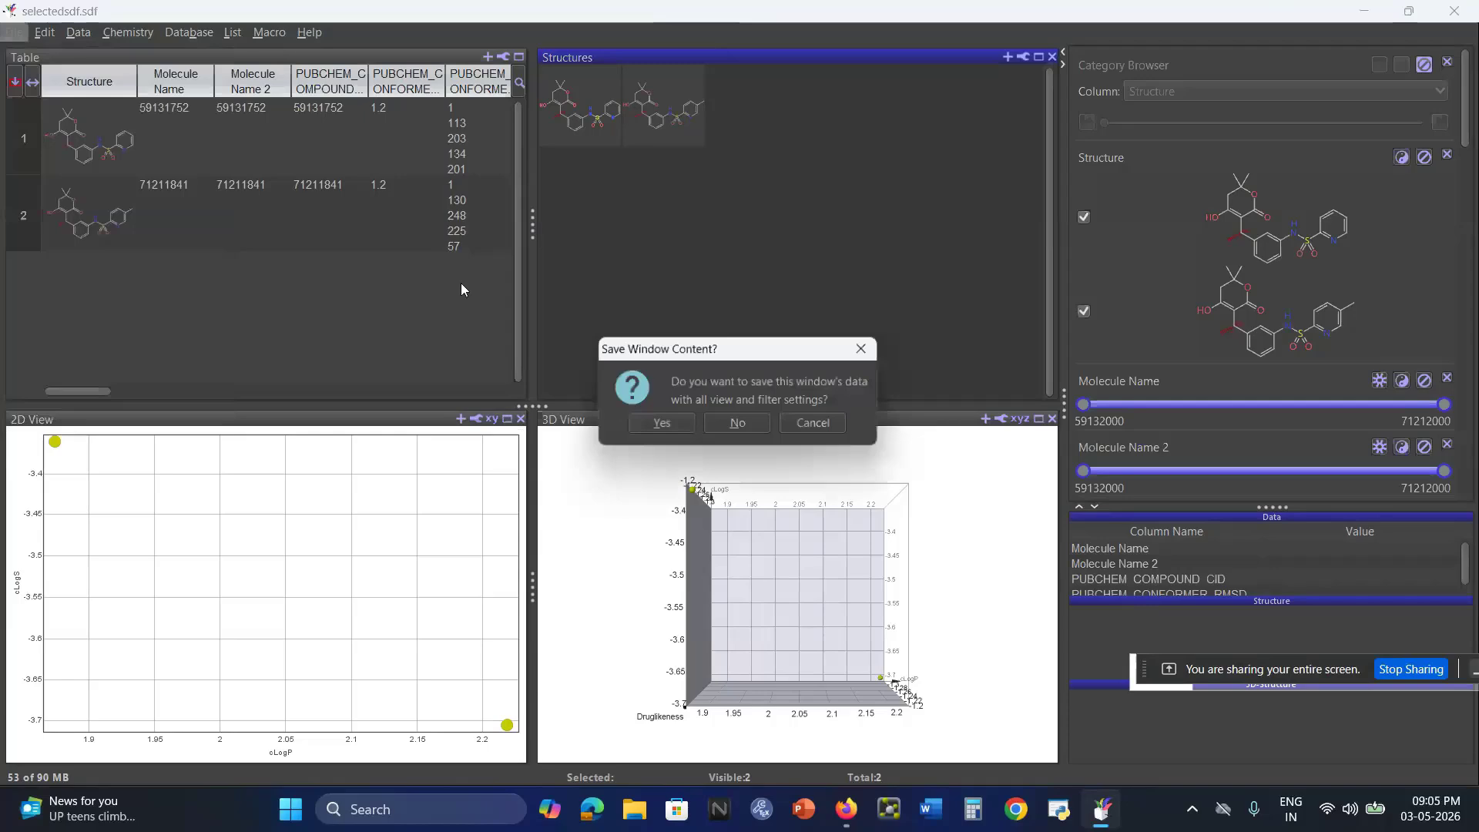
pyautogui.click(735, 423)
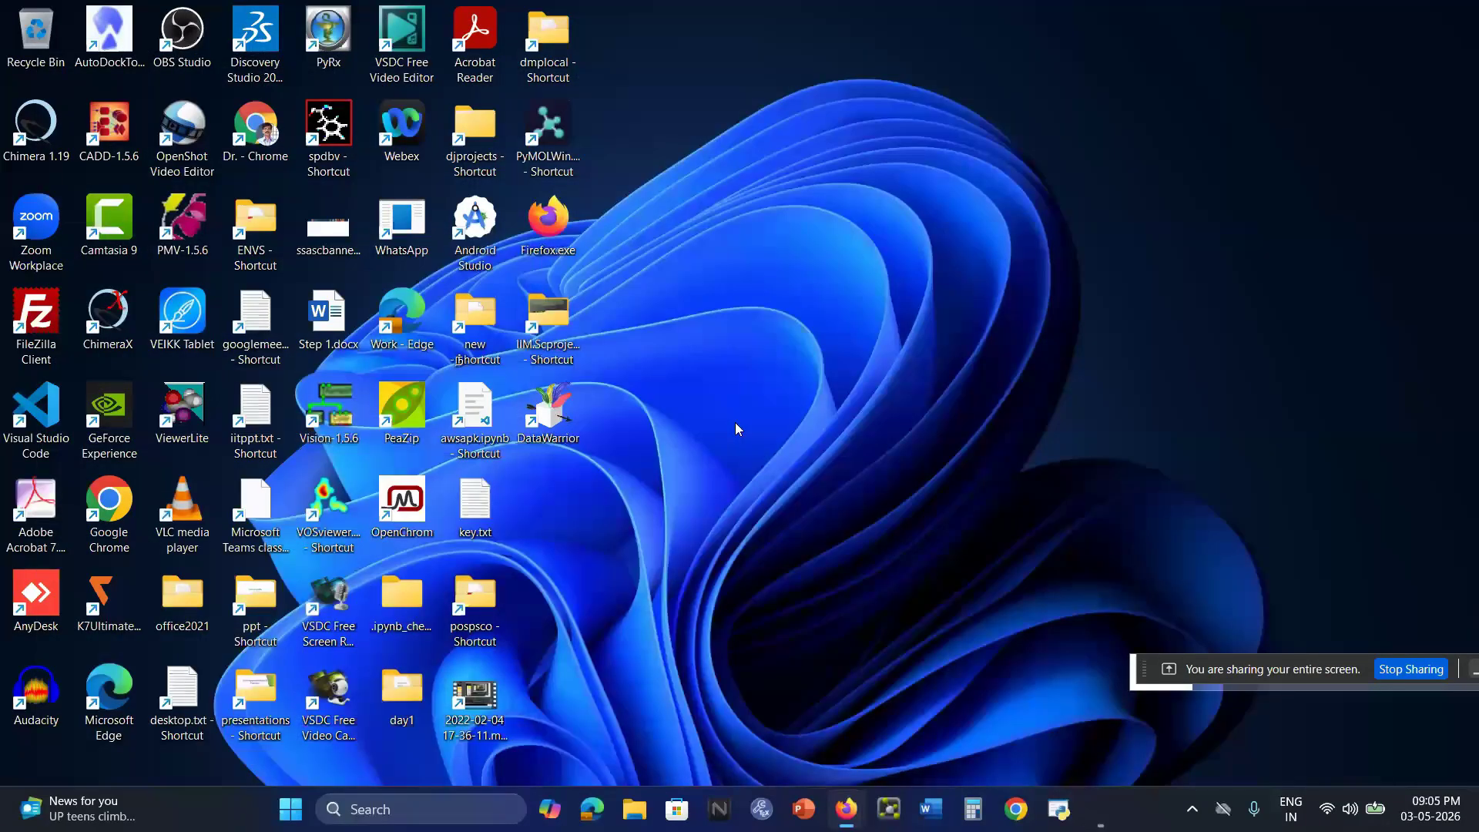
# Launch DataWarrior again and open the recent file sdfdb.sdf.
pyautogui.doubleClick(546, 427)
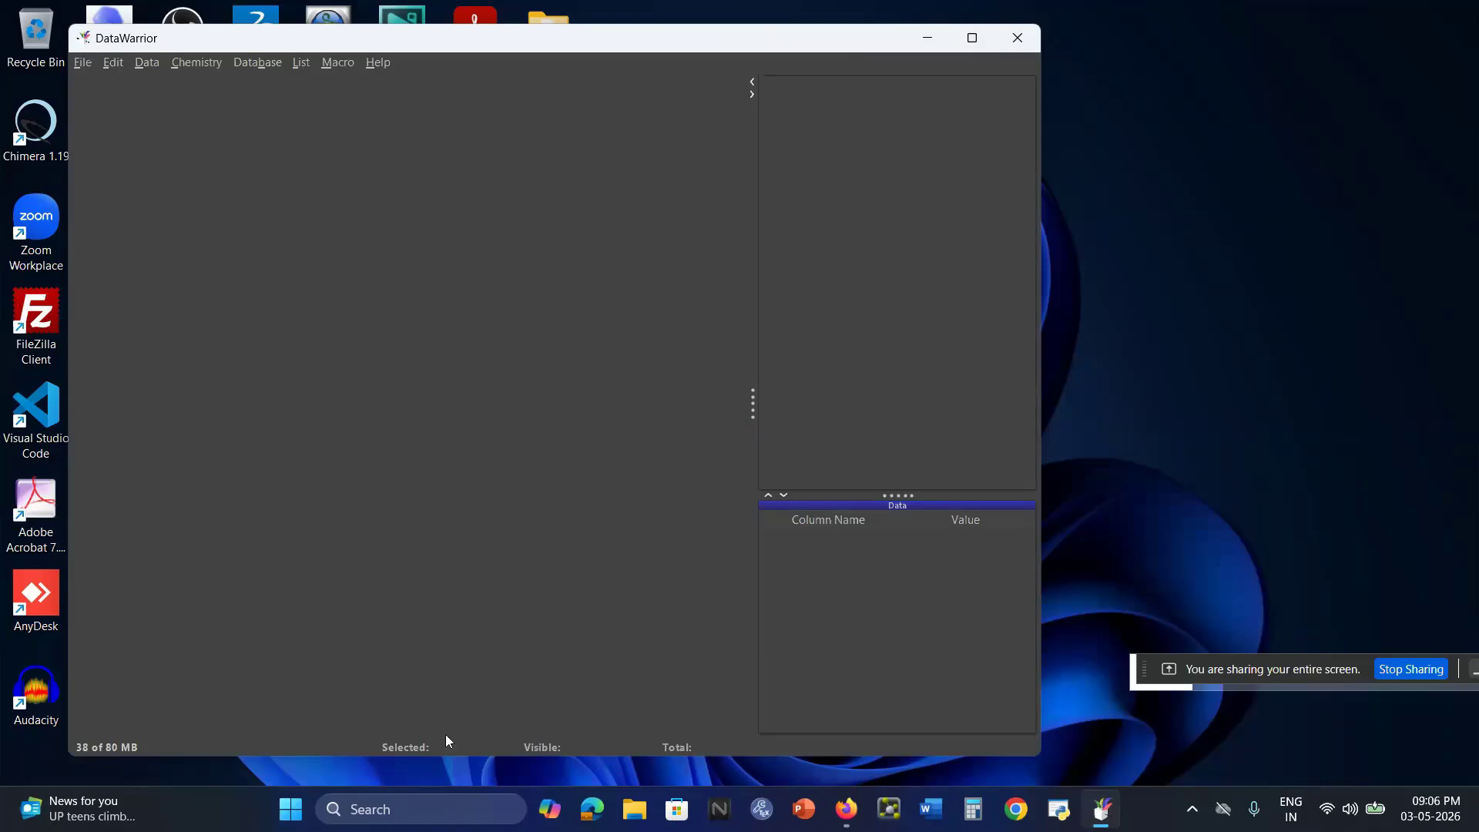
pyautogui.click(81, 63)
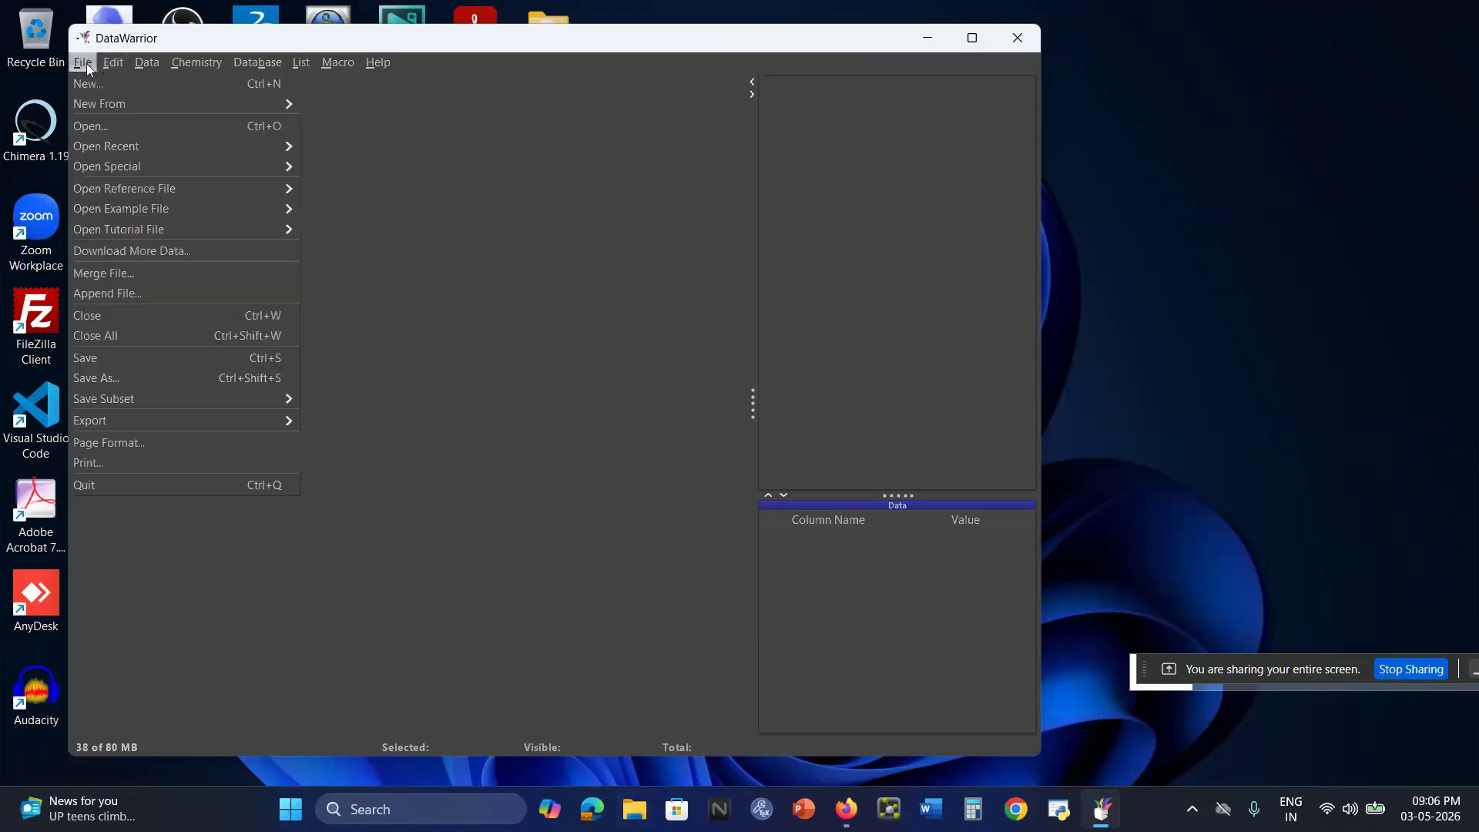
pyautogui.moveTo(131, 146)
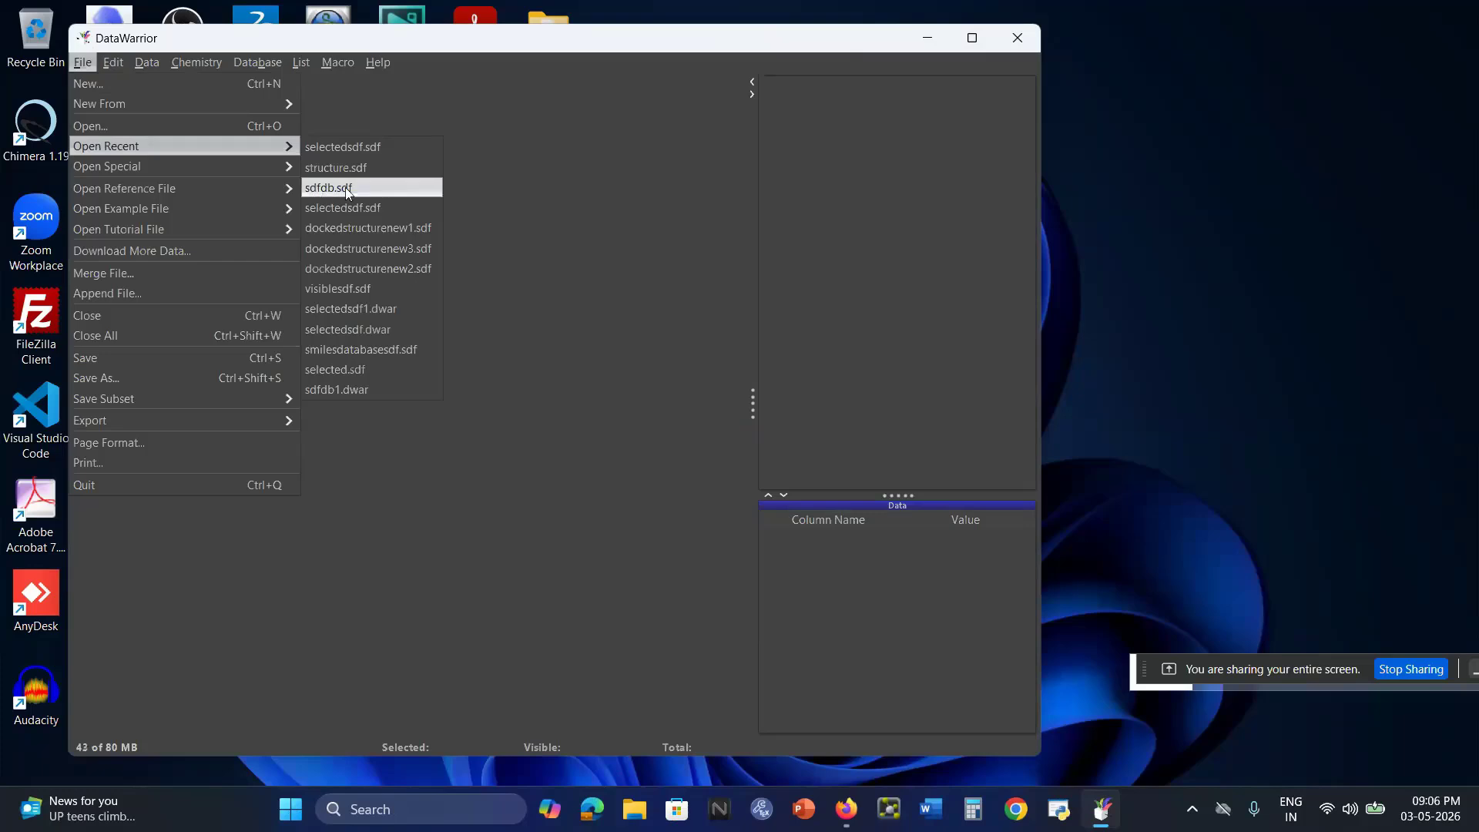
pyautogui.click(344, 188)
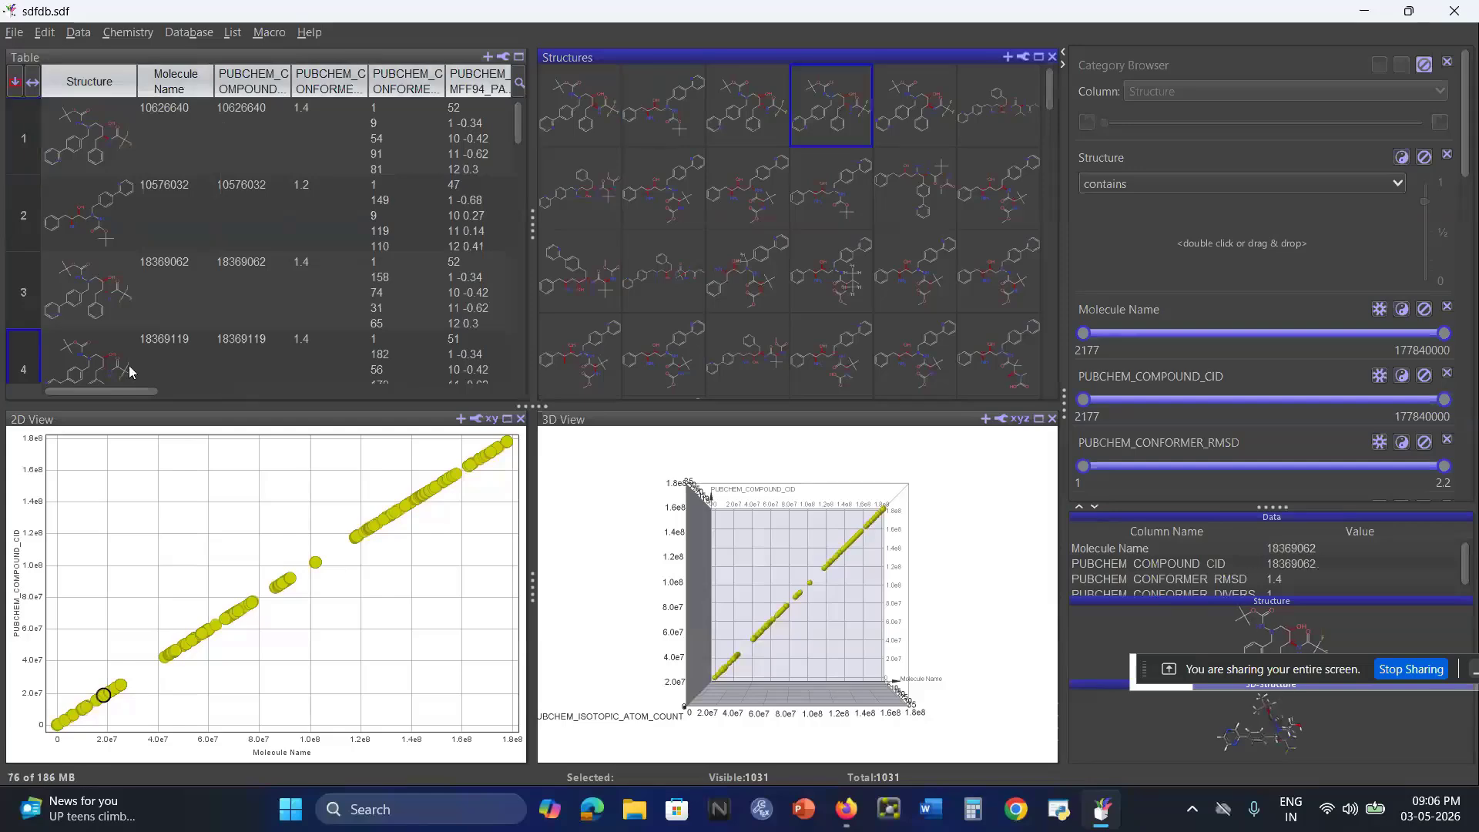
pyautogui.moveTo(117, 395); pyautogui.dragTo(88, 402)
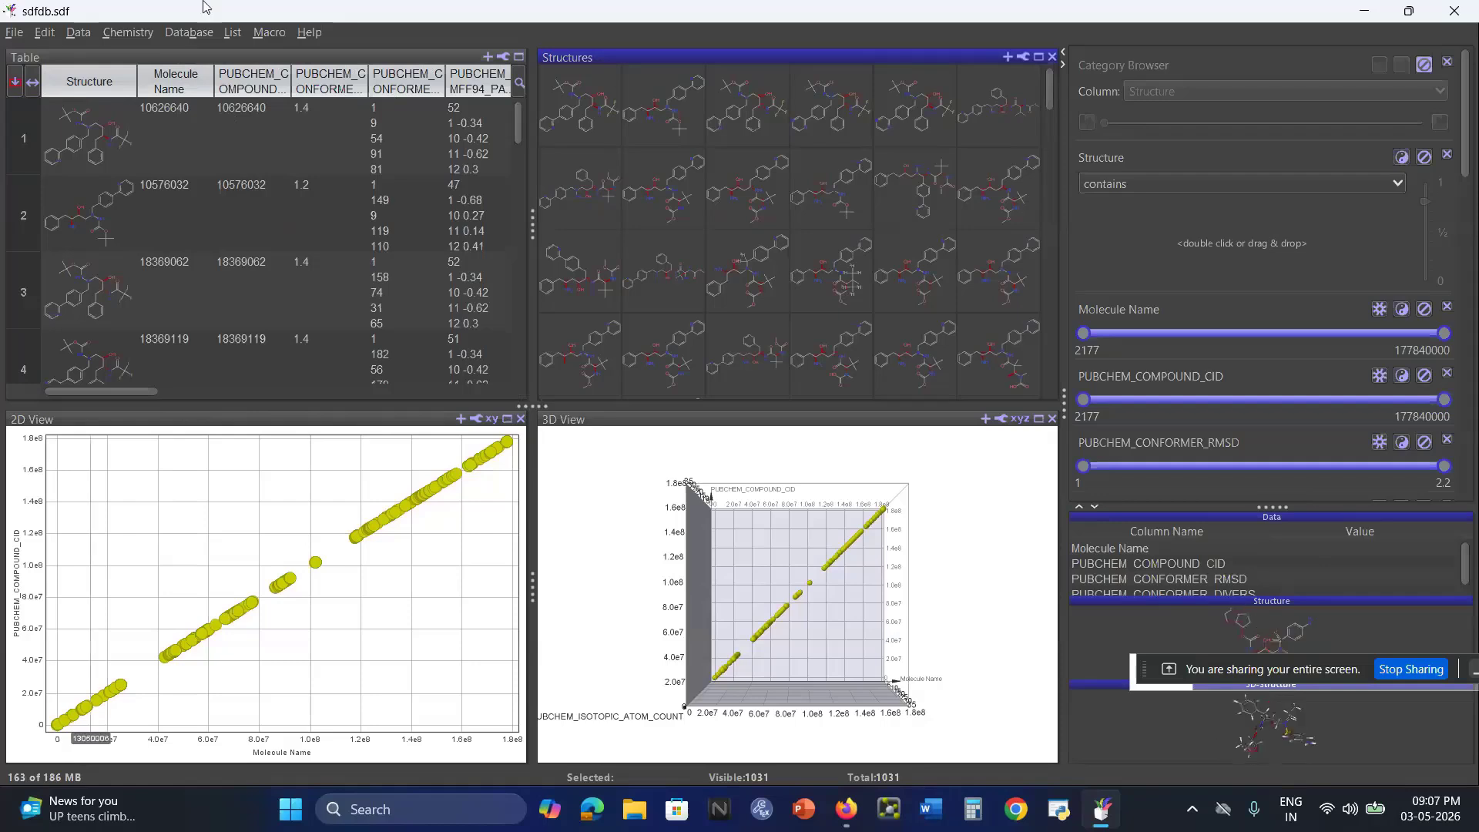
pyautogui.click(84, 707)
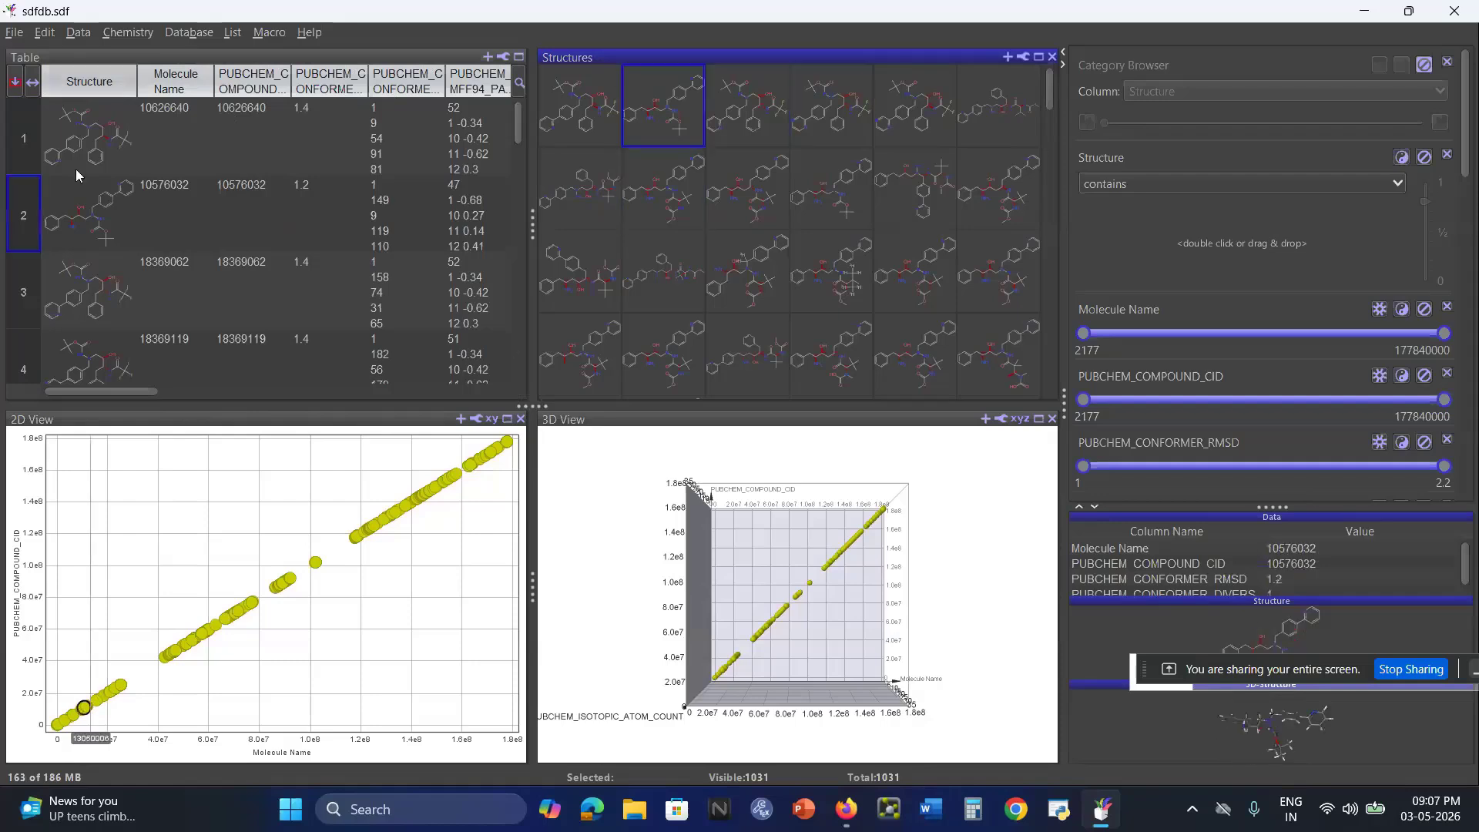
pyautogui.click(77, 37)
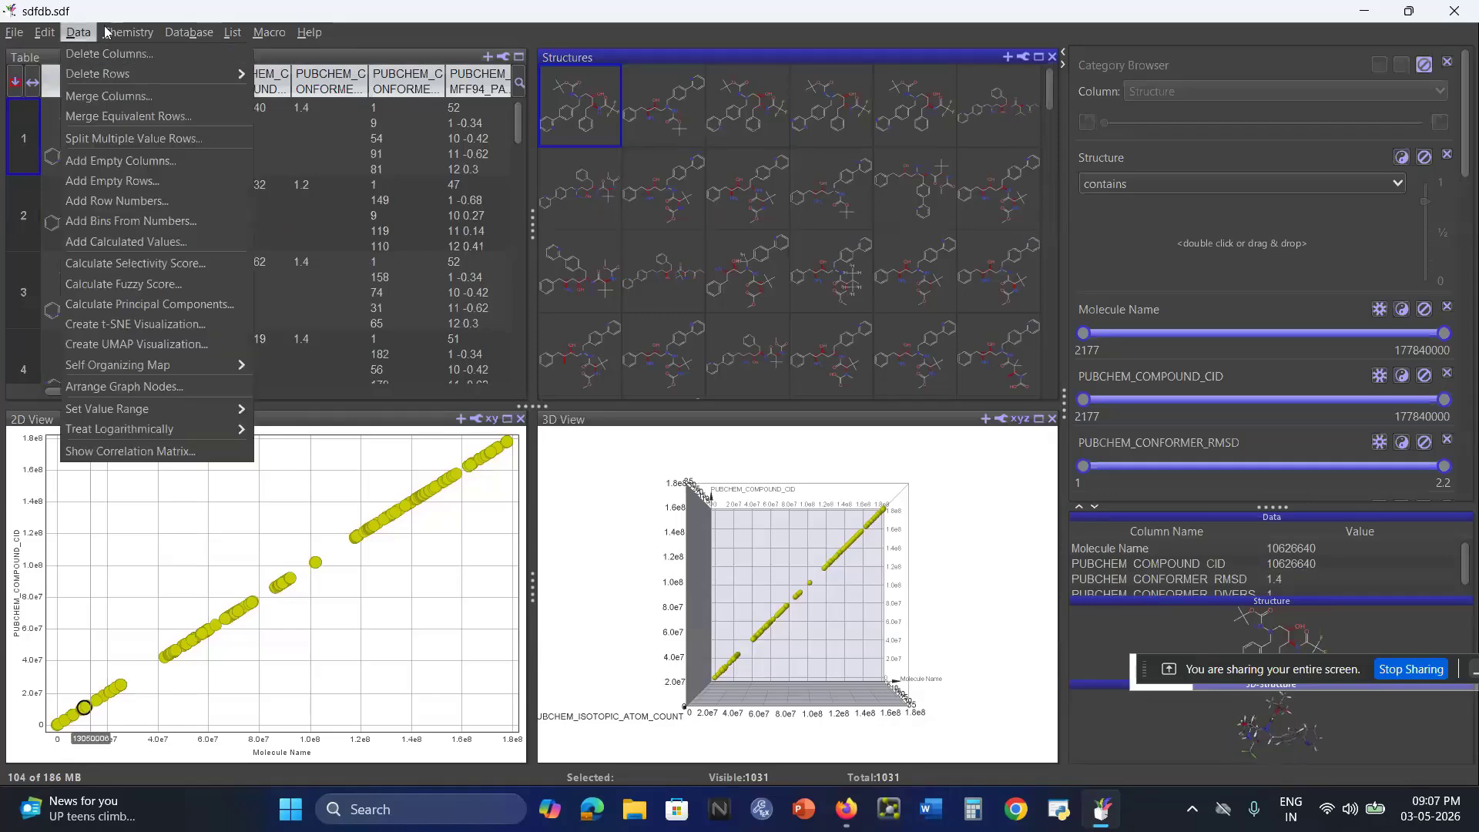
# Set up a compound property calculation with average molweight, cLogP, cLogS, H-Acceptors, H-Donors, Topological Polar Surface Area and Druglikeness.
pyautogui.click(108, 35)
pyautogui.moveTo(125, 57)
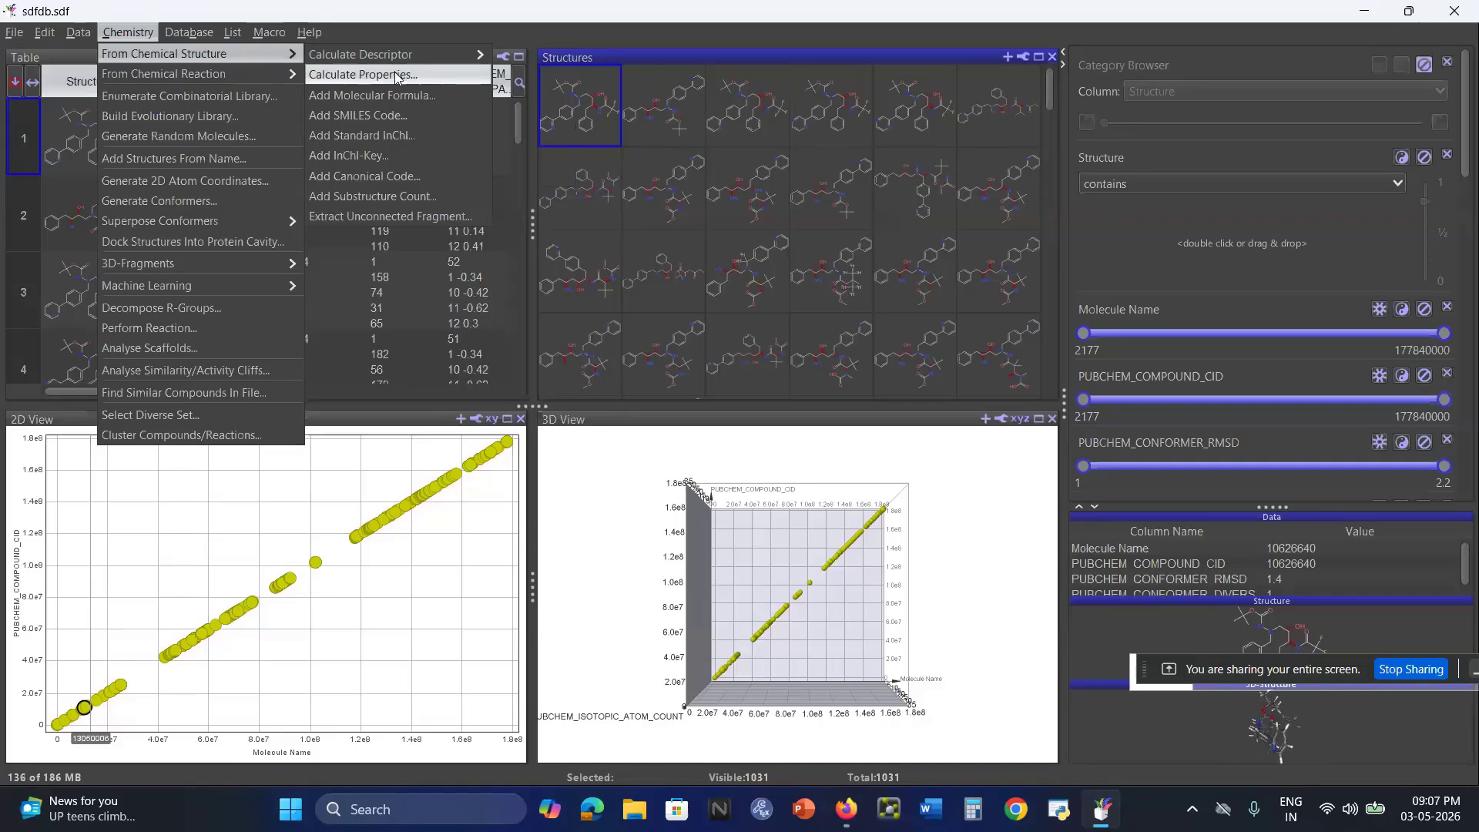
pyautogui.click(396, 74)
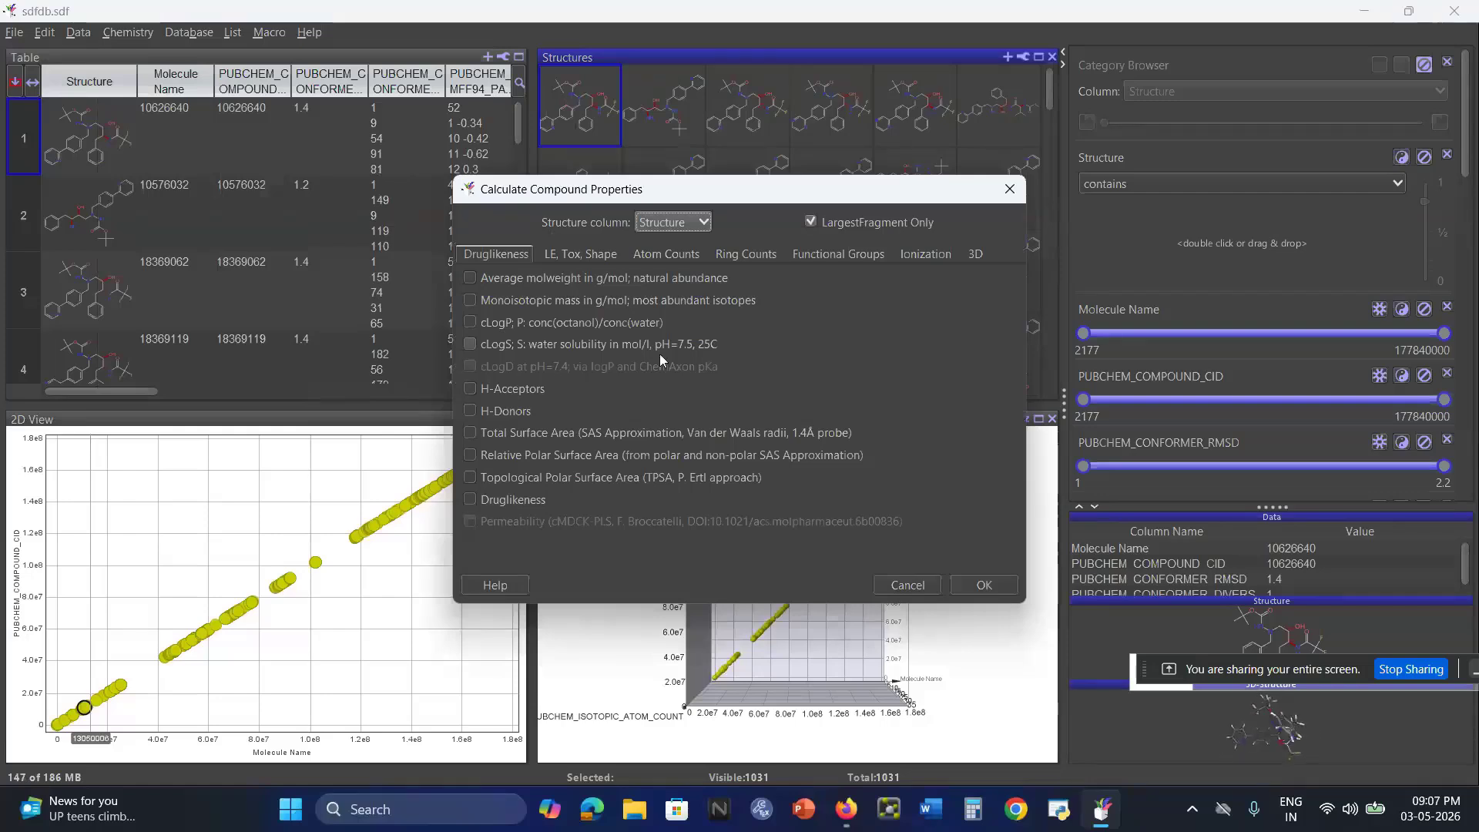
pyautogui.click(470, 278)
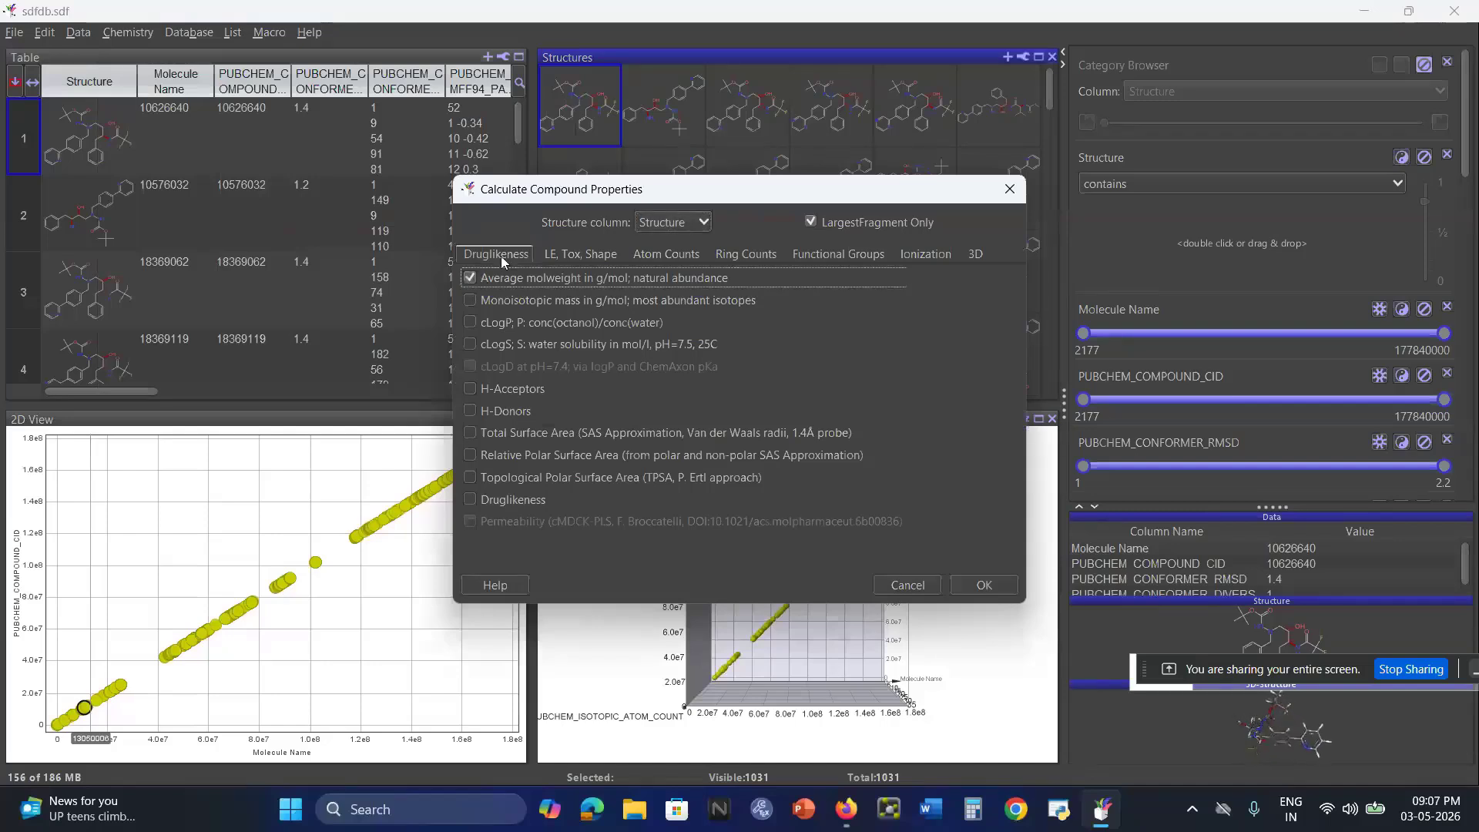
pyautogui.click(471, 323)
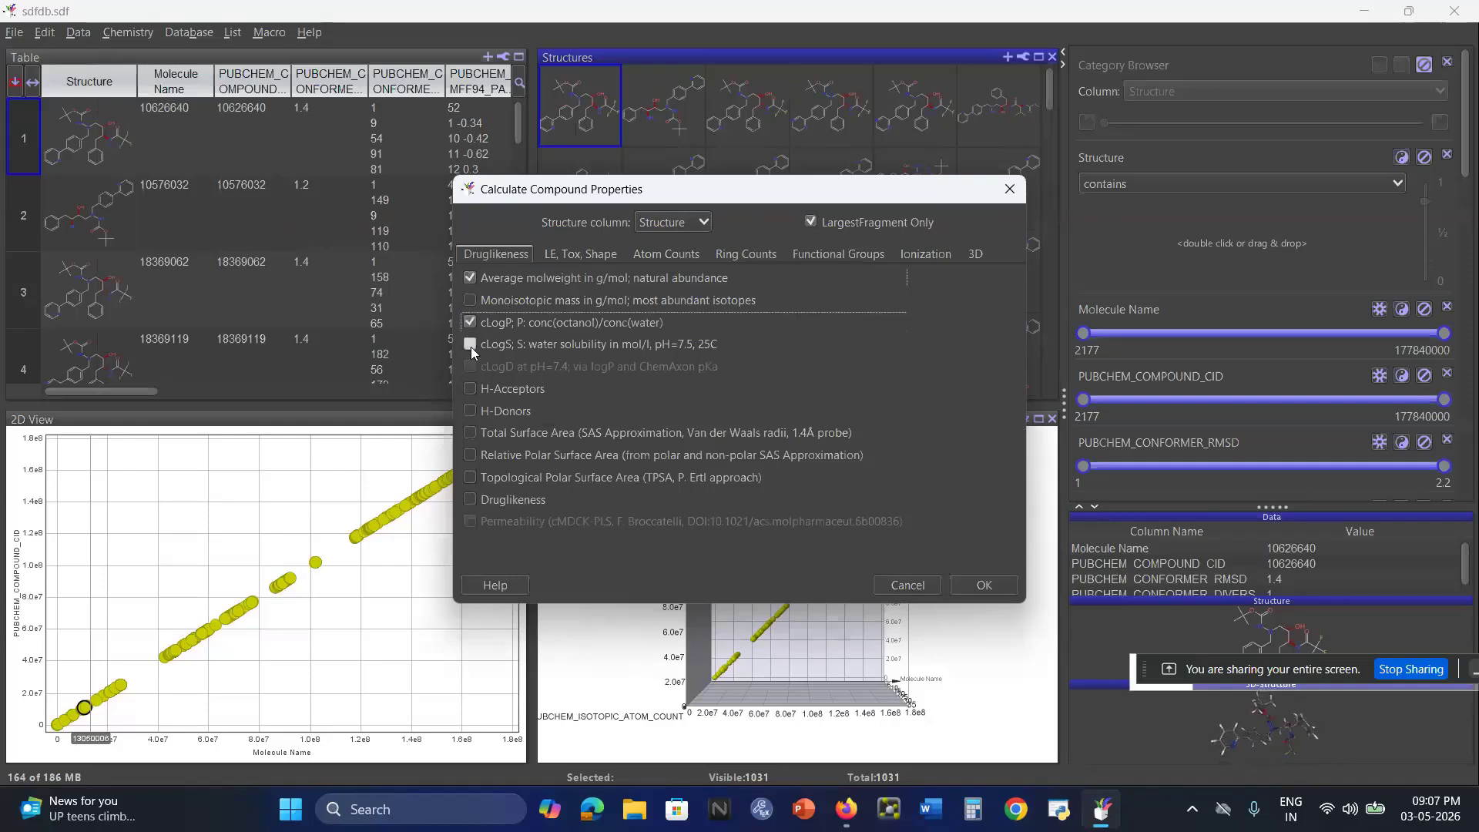
pyautogui.click(470, 346)
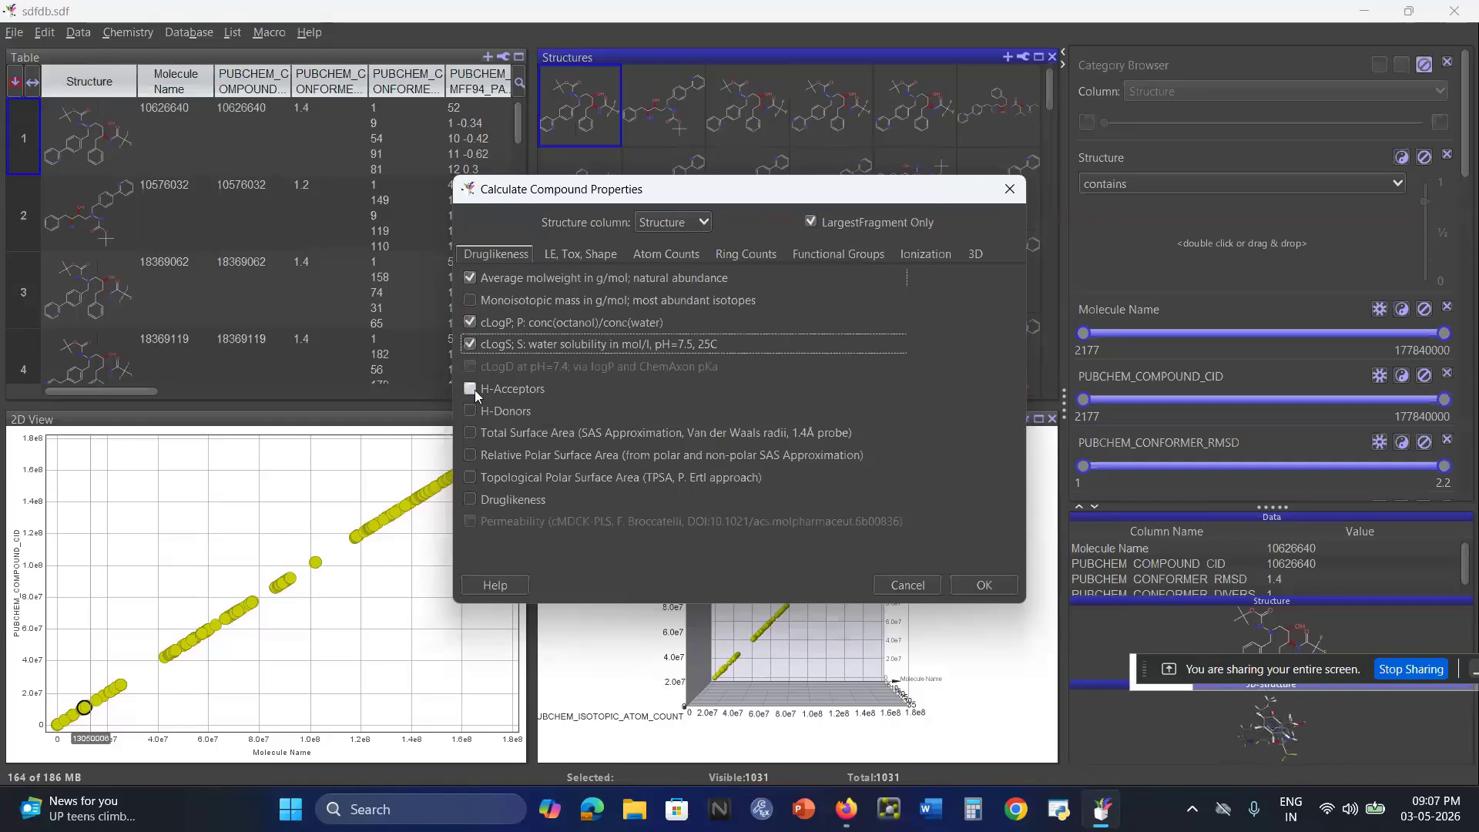
pyautogui.click(474, 389)
pyautogui.click(473, 411)
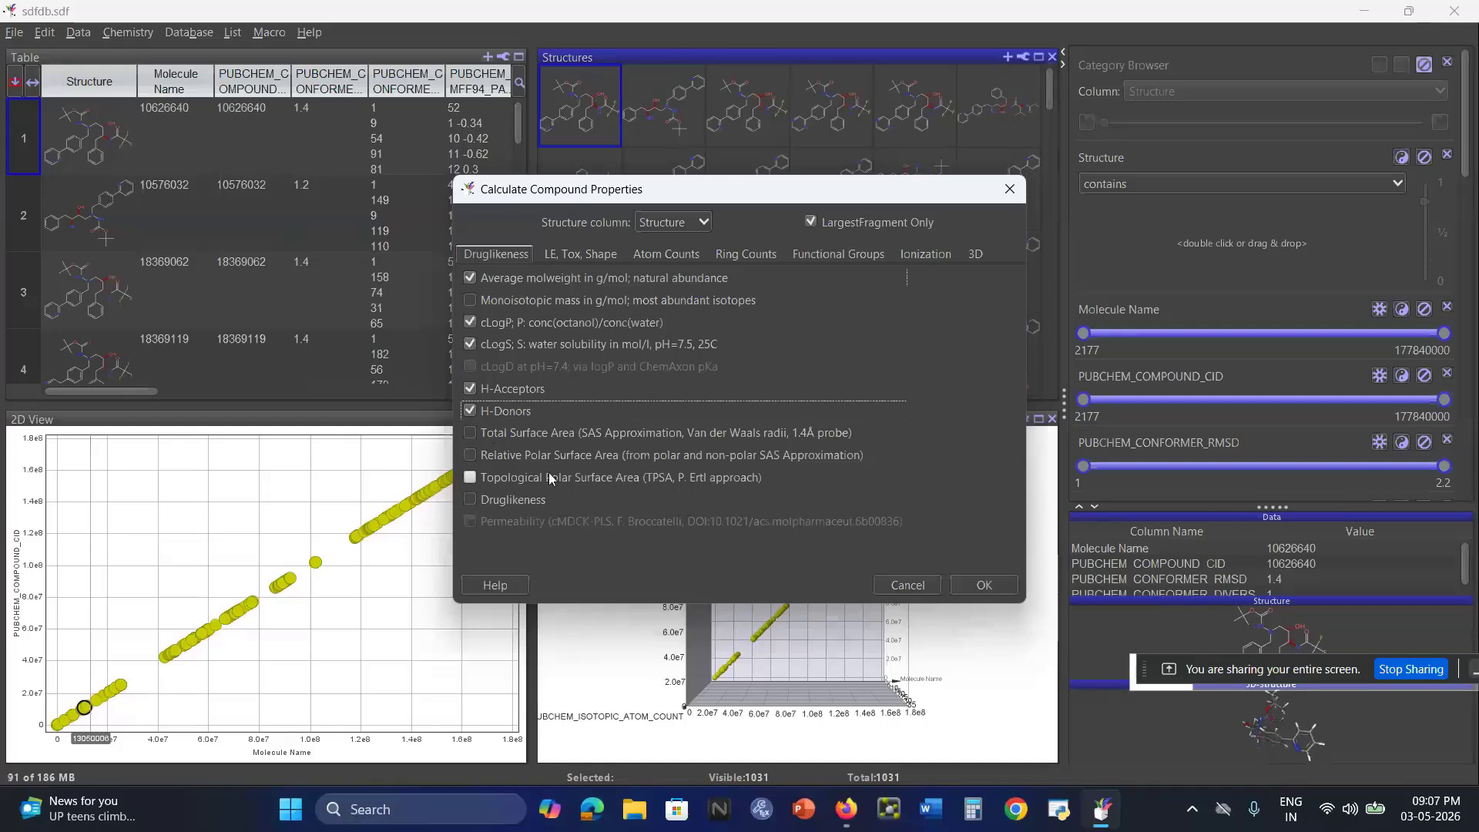
pyautogui.click(468, 477)
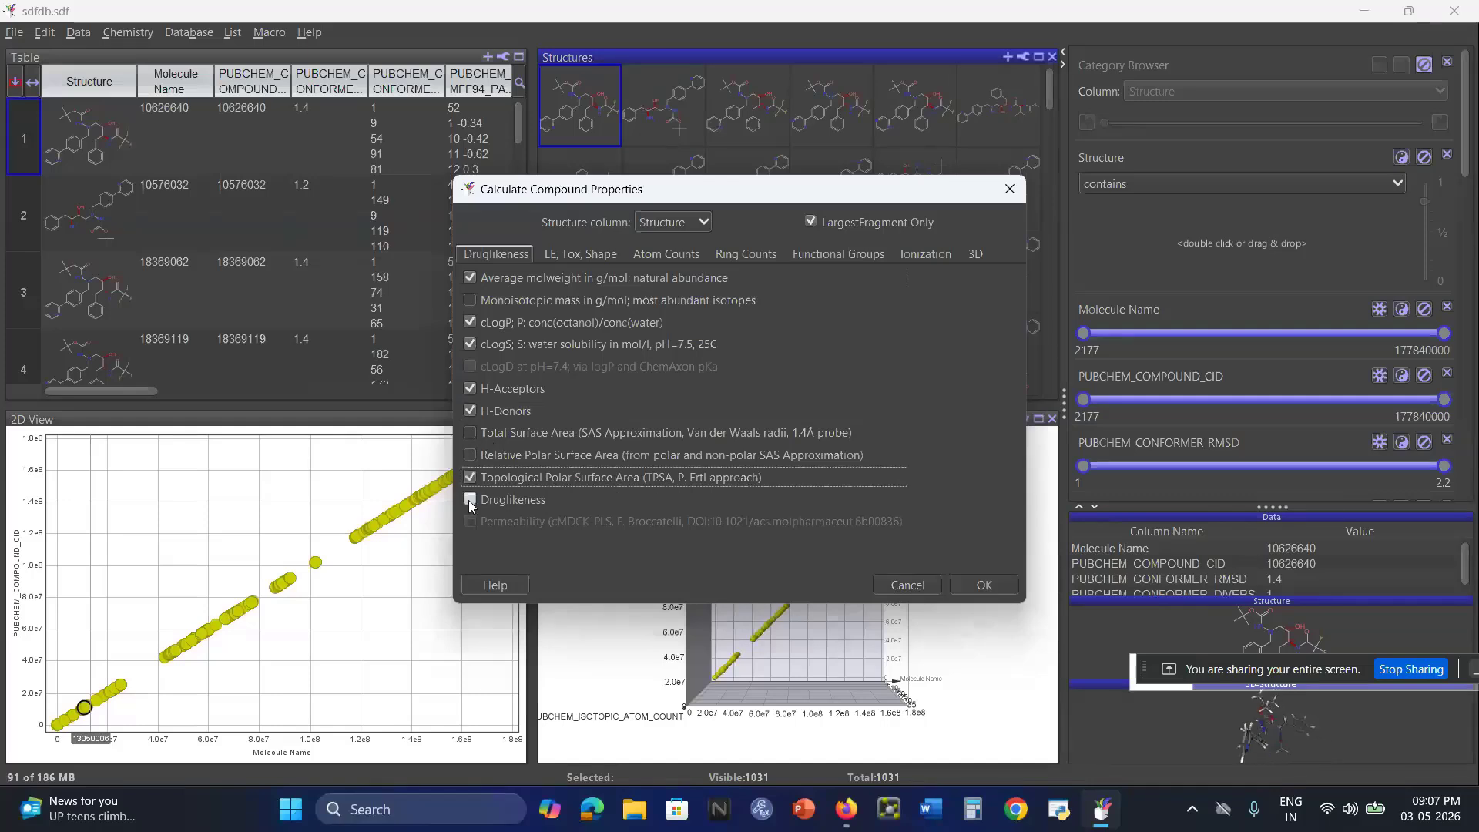
pyautogui.click(470, 500)
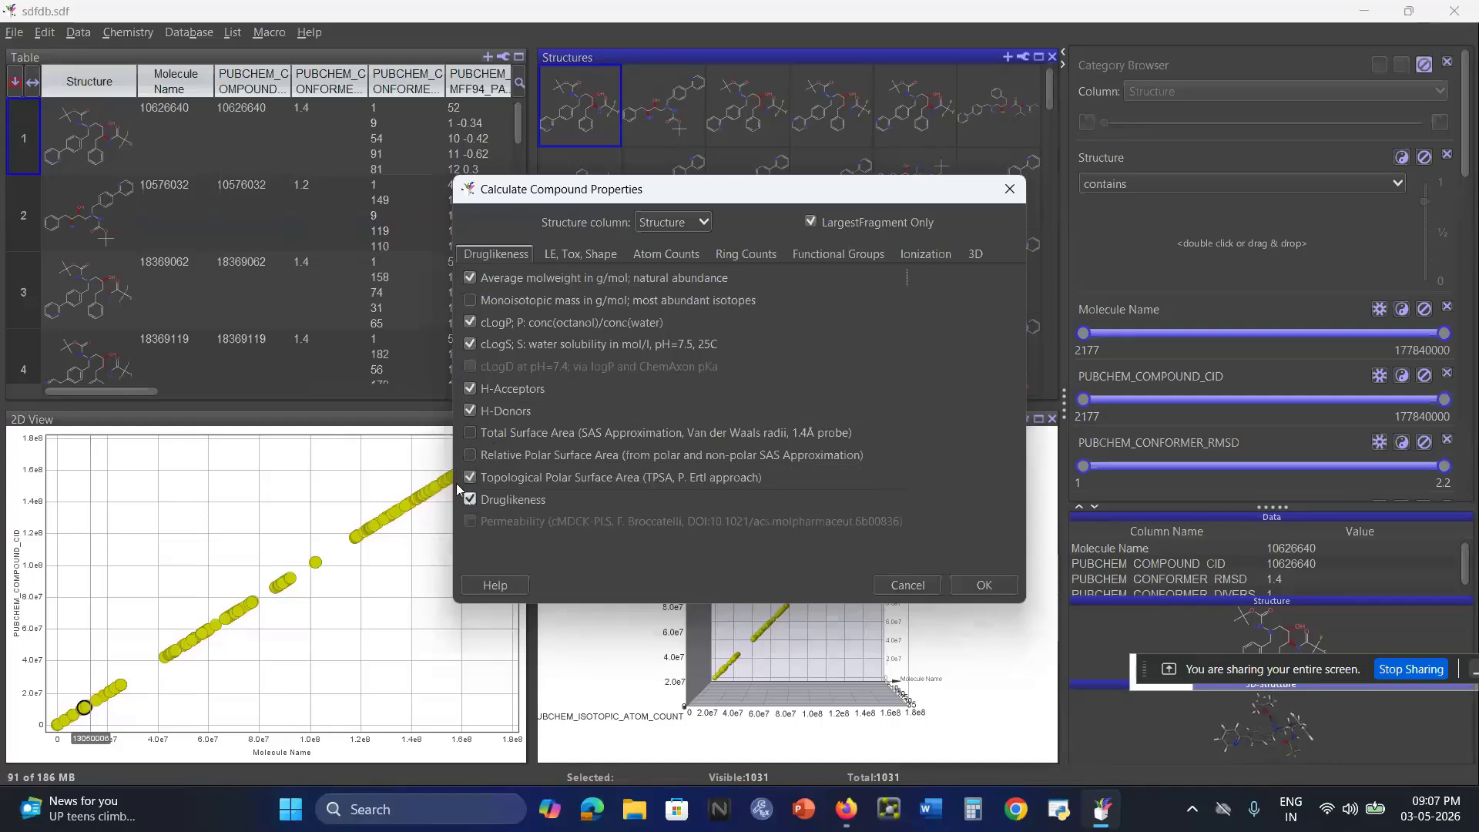
# Include the toxicity properties Mutagenic, Tumorigenic, Reproductive Effective and Irritant plus PAINS Patterns in the compound property calculation.
pyautogui.click(581, 256)
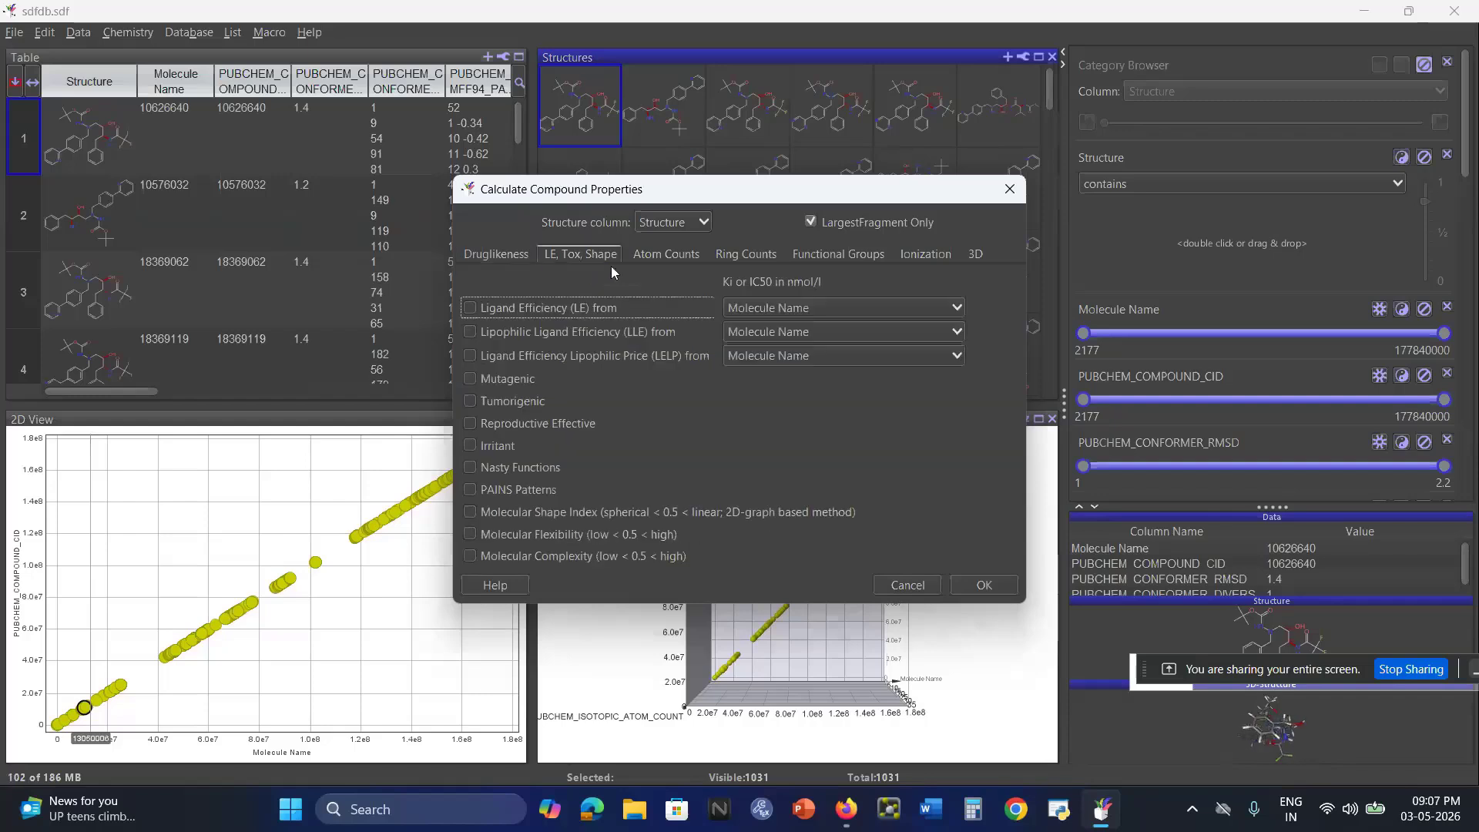
pyautogui.click(470, 379)
pyautogui.click(470, 402)
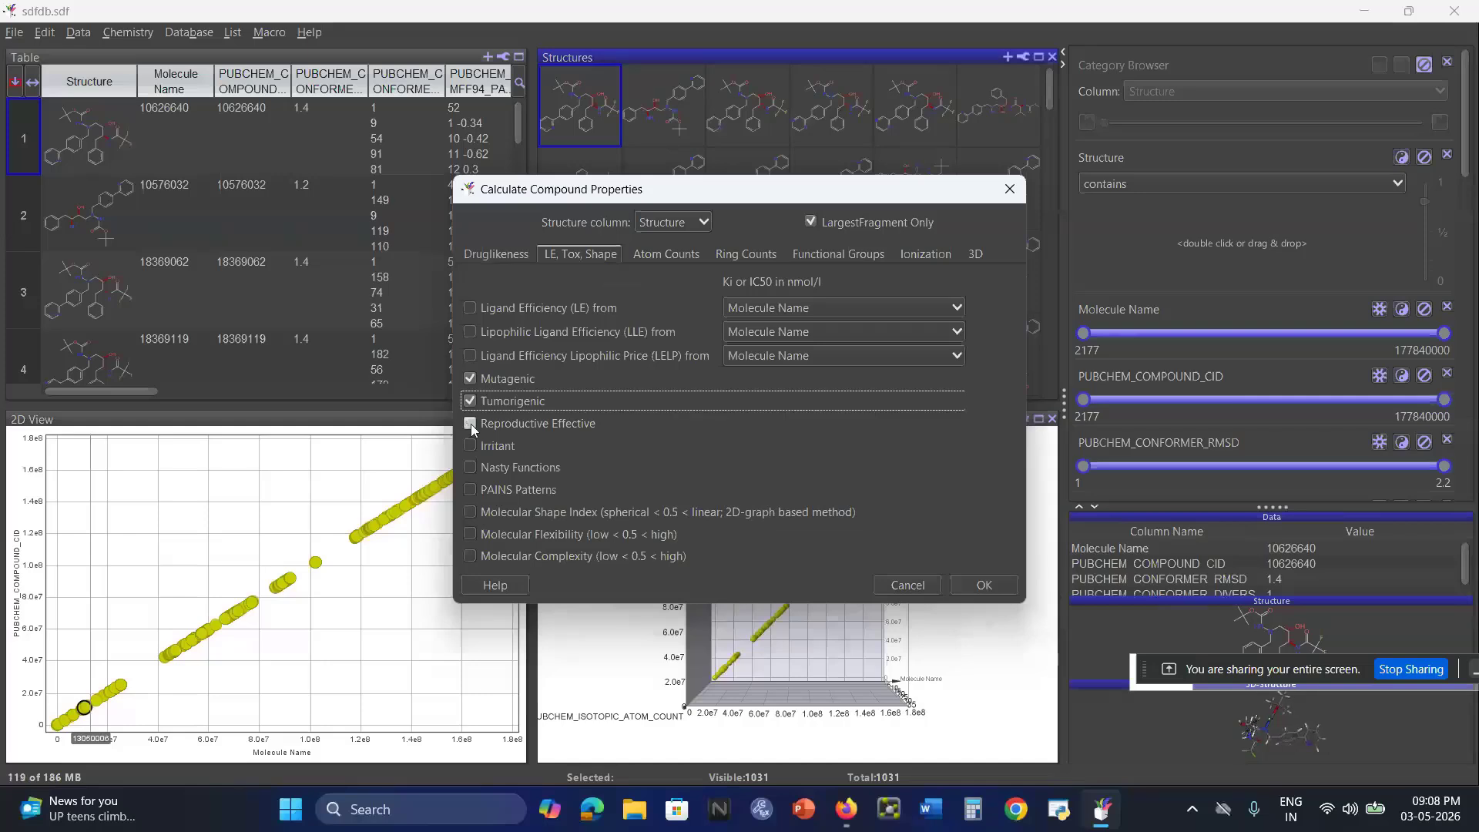
pyautogui.click(470, 424)
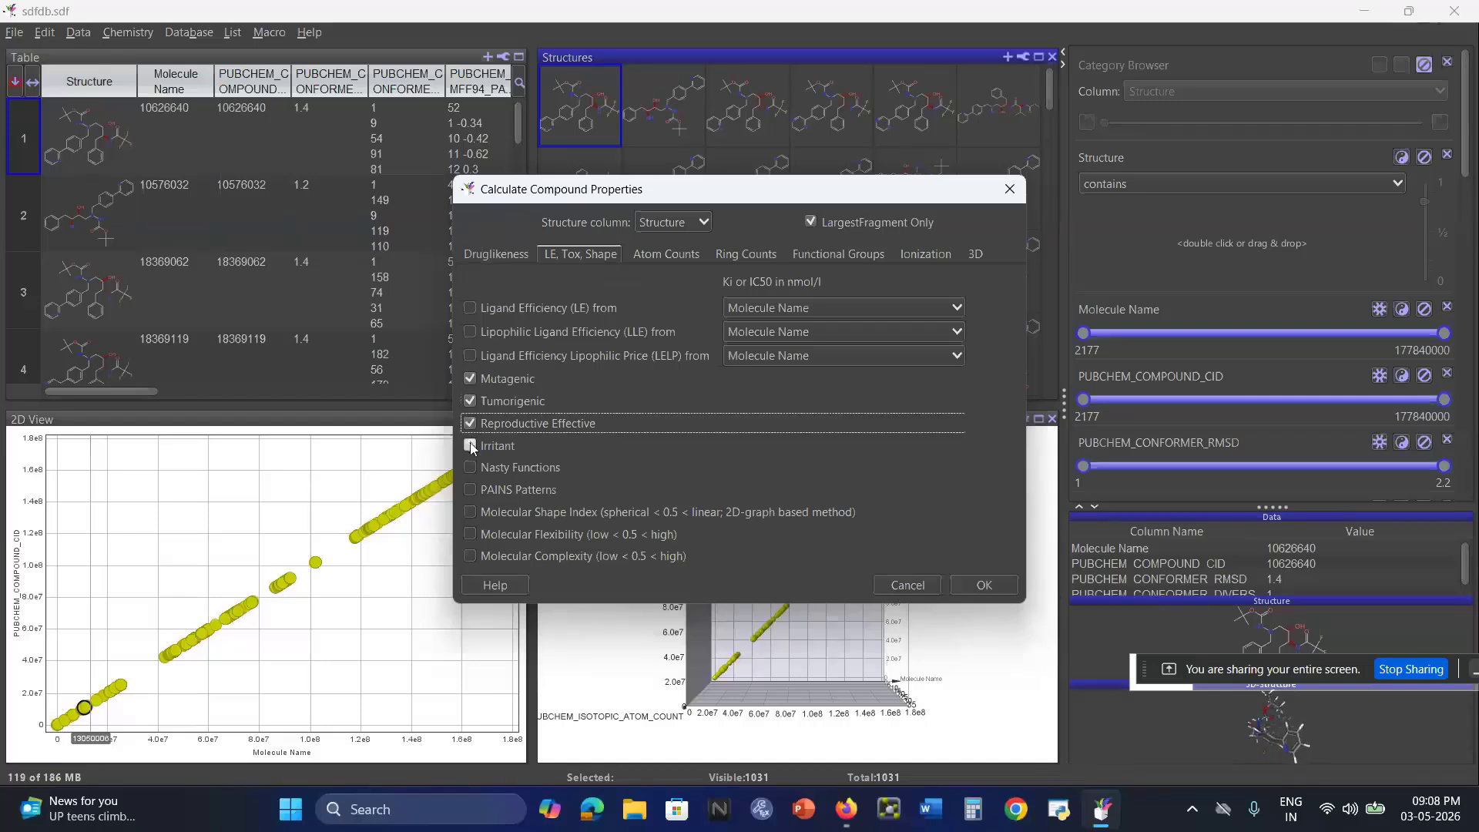
pyautogui.click(470, 447)
pyautogui.click(468, 489)
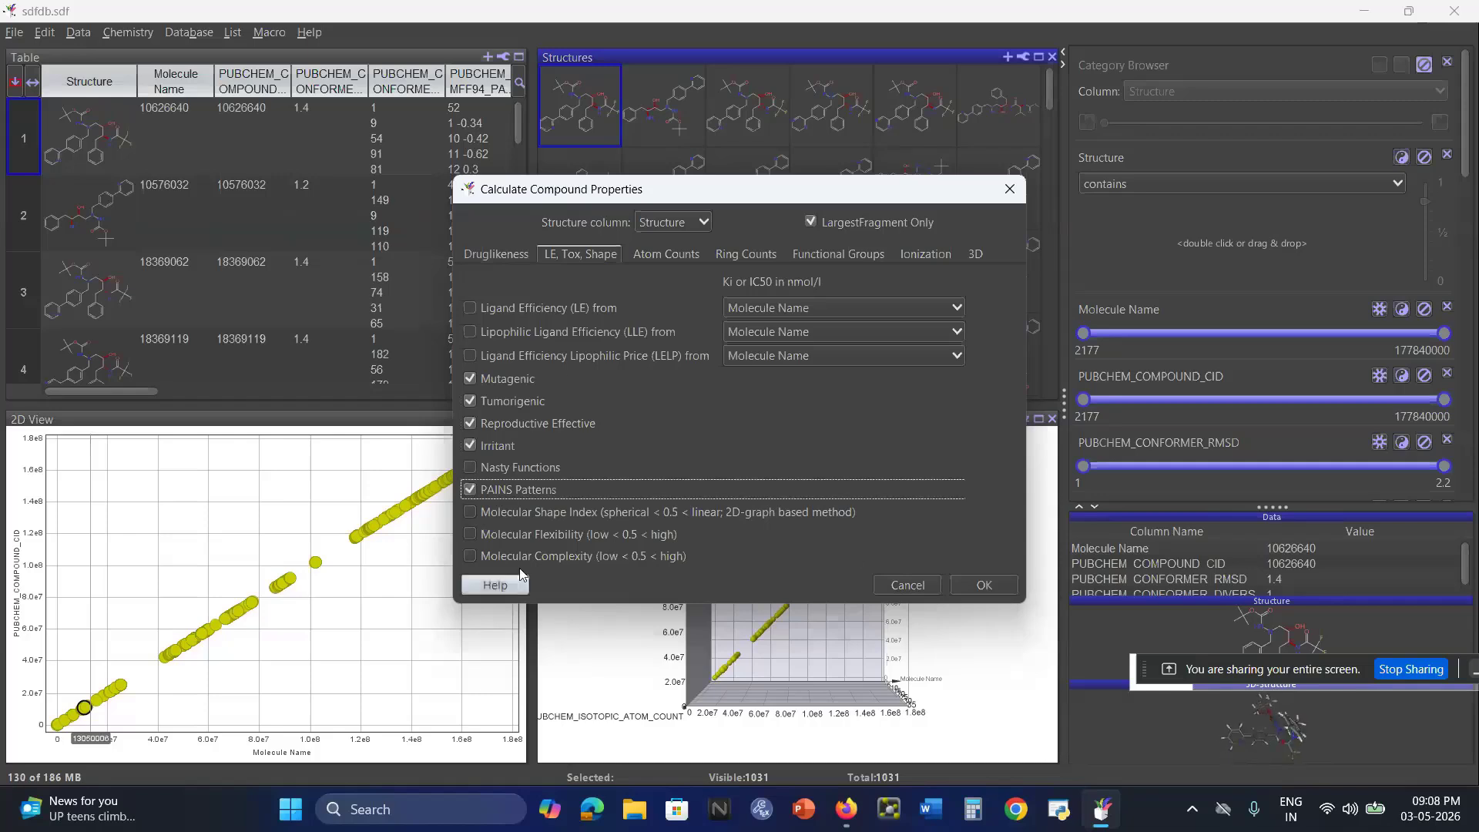
# Include Stereo Center Count and Rotatable Bond Count from the atom counts in the property calculation.
pyautogui.click(658, 254)
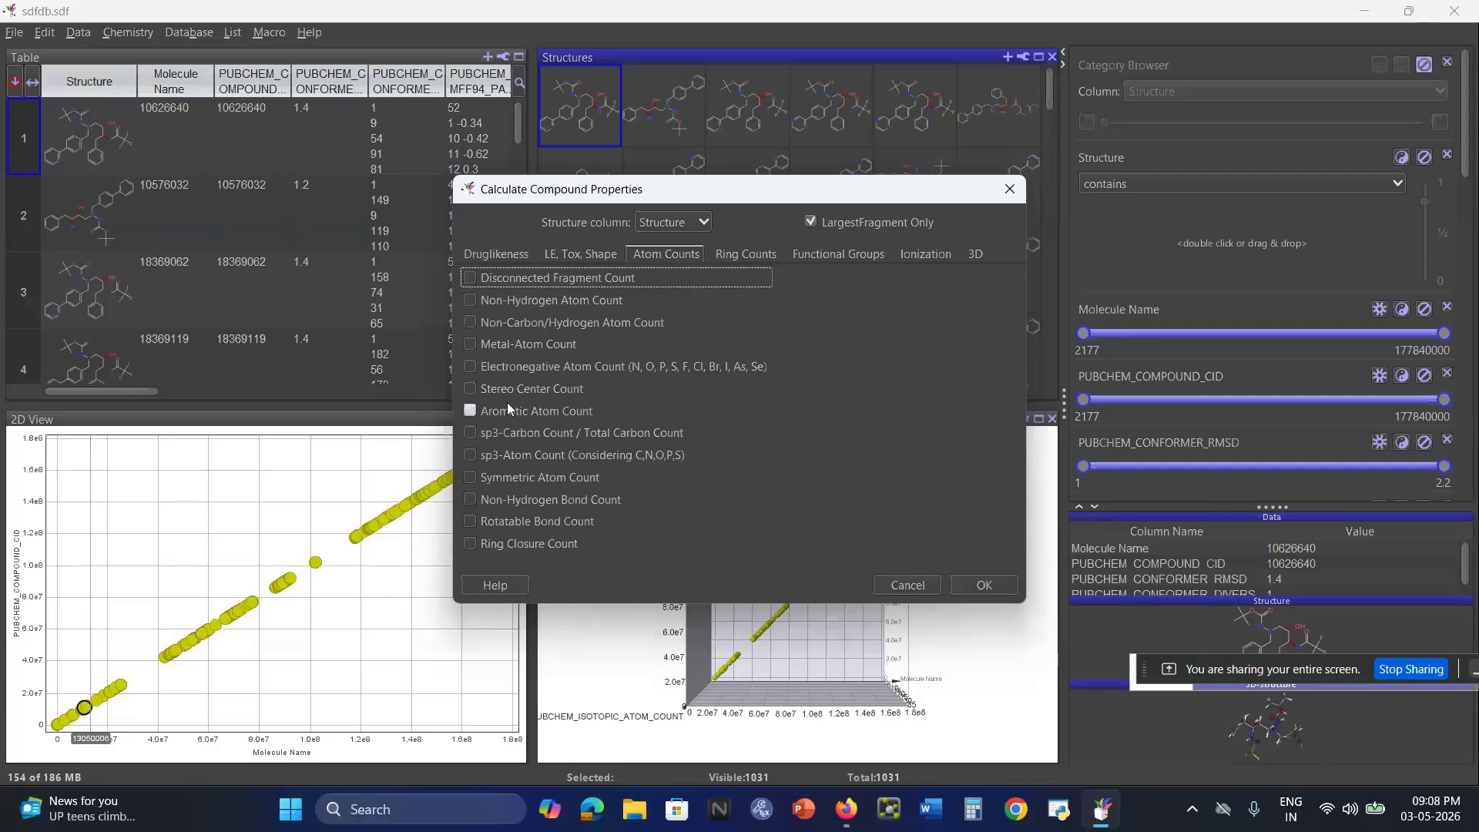
pyautogui.click(470, 389)
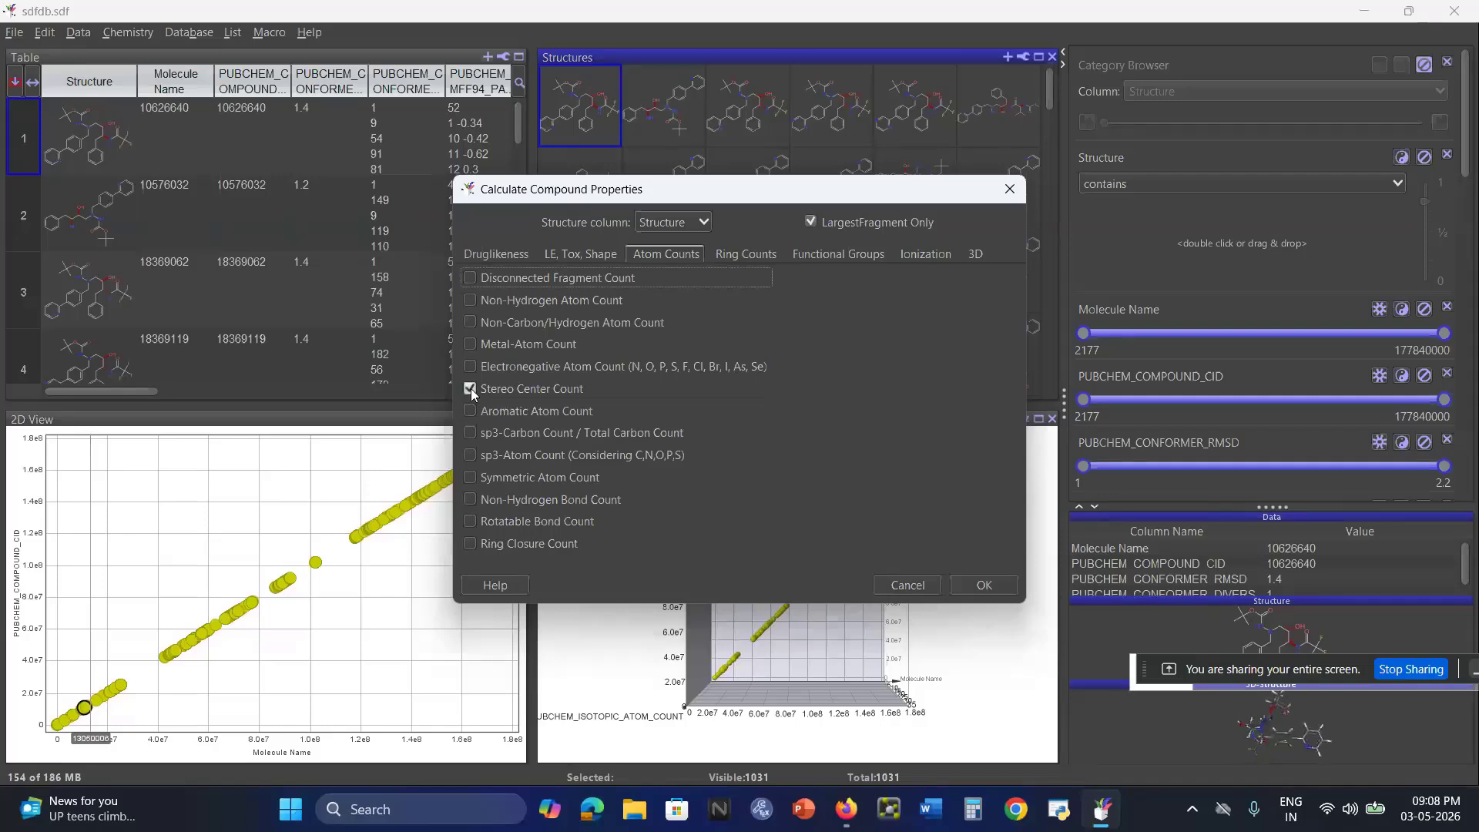
pyautogui.click(469, 522)
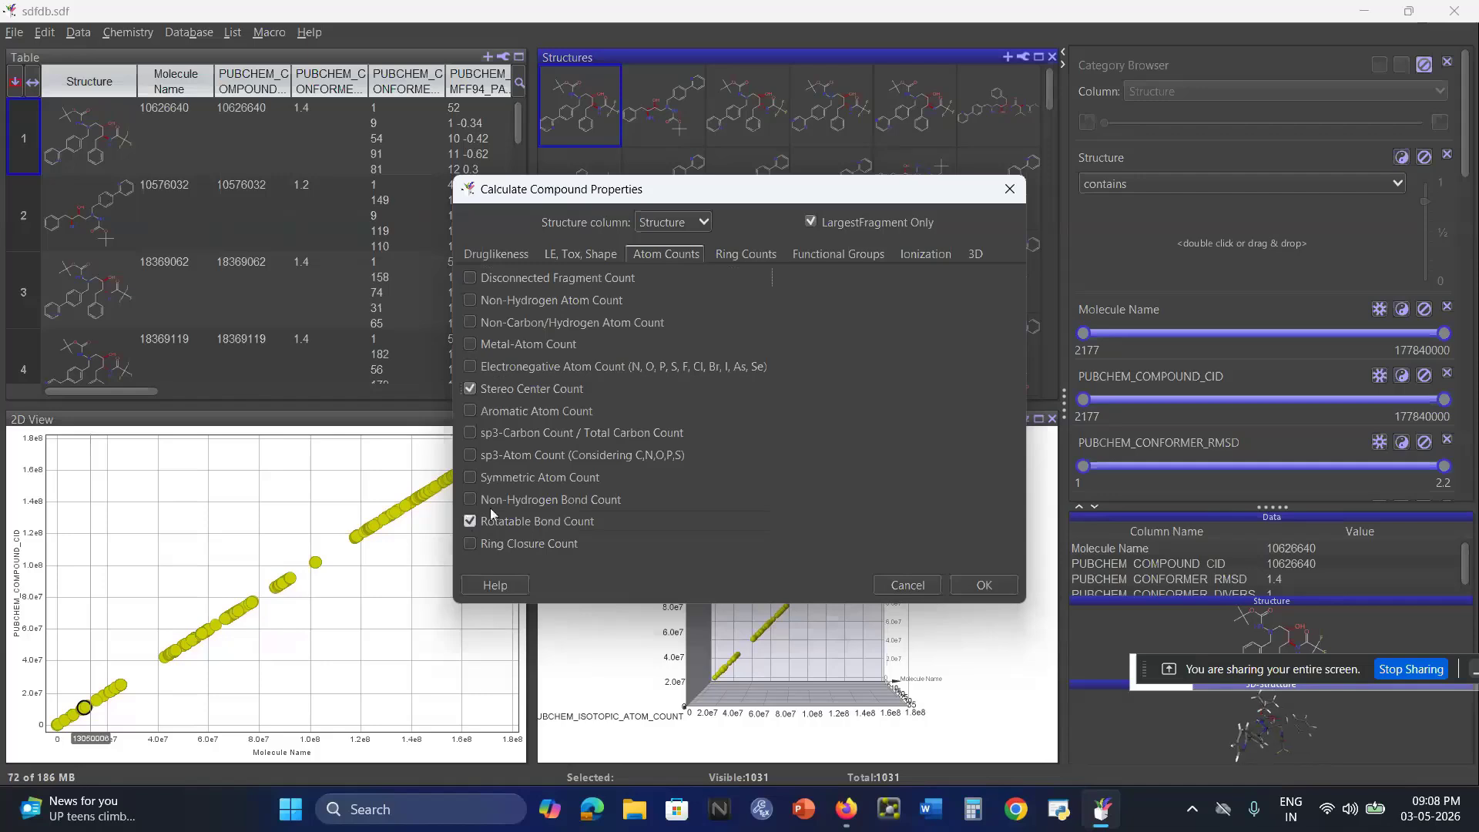
# Review the Ring Counts, Functional Groups, Ionization and 3D property options of the compound property calculation.
pyautogui.click(765, 256)
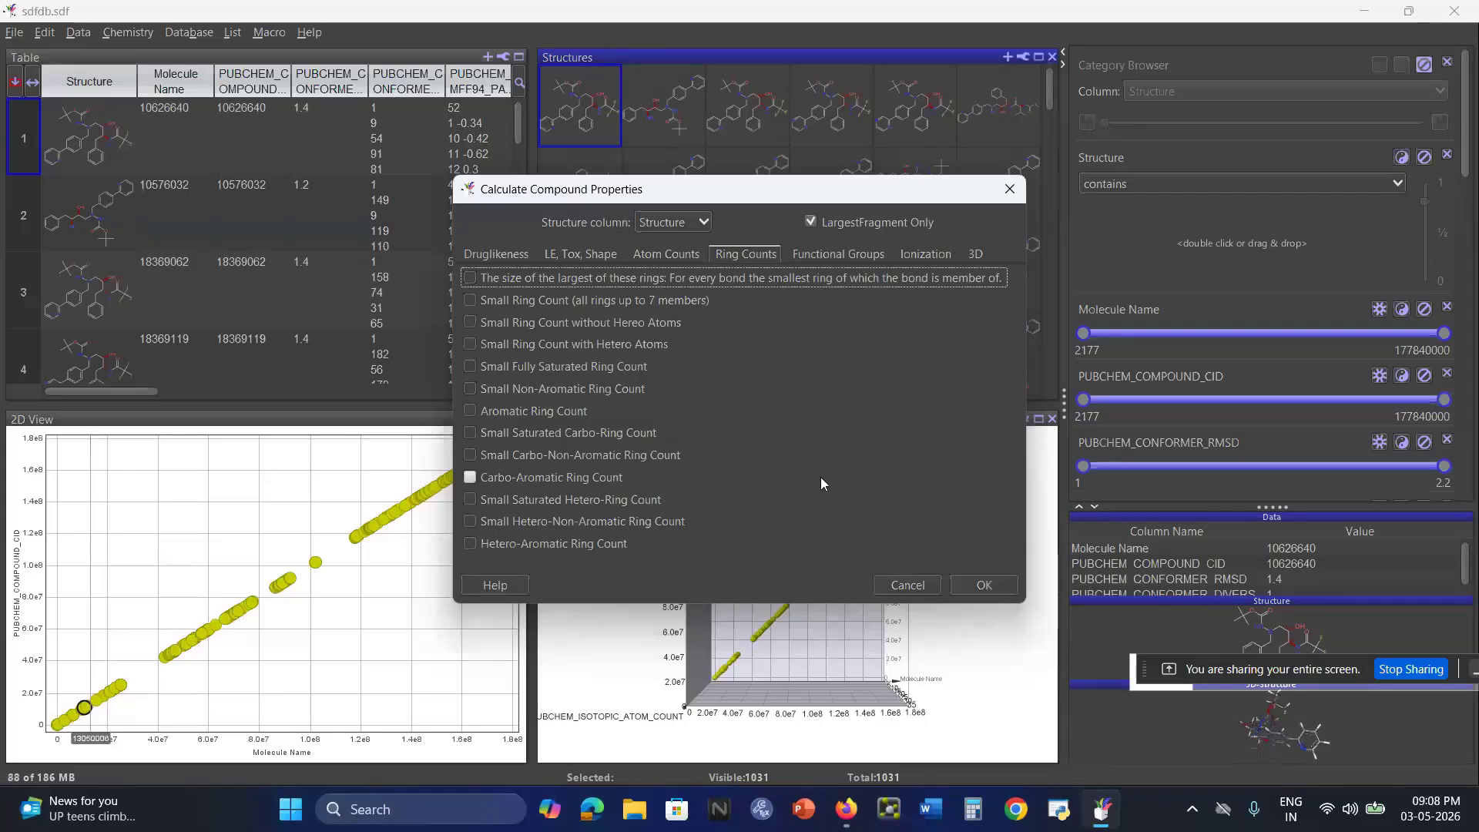
pyautogui.click(833, 260)
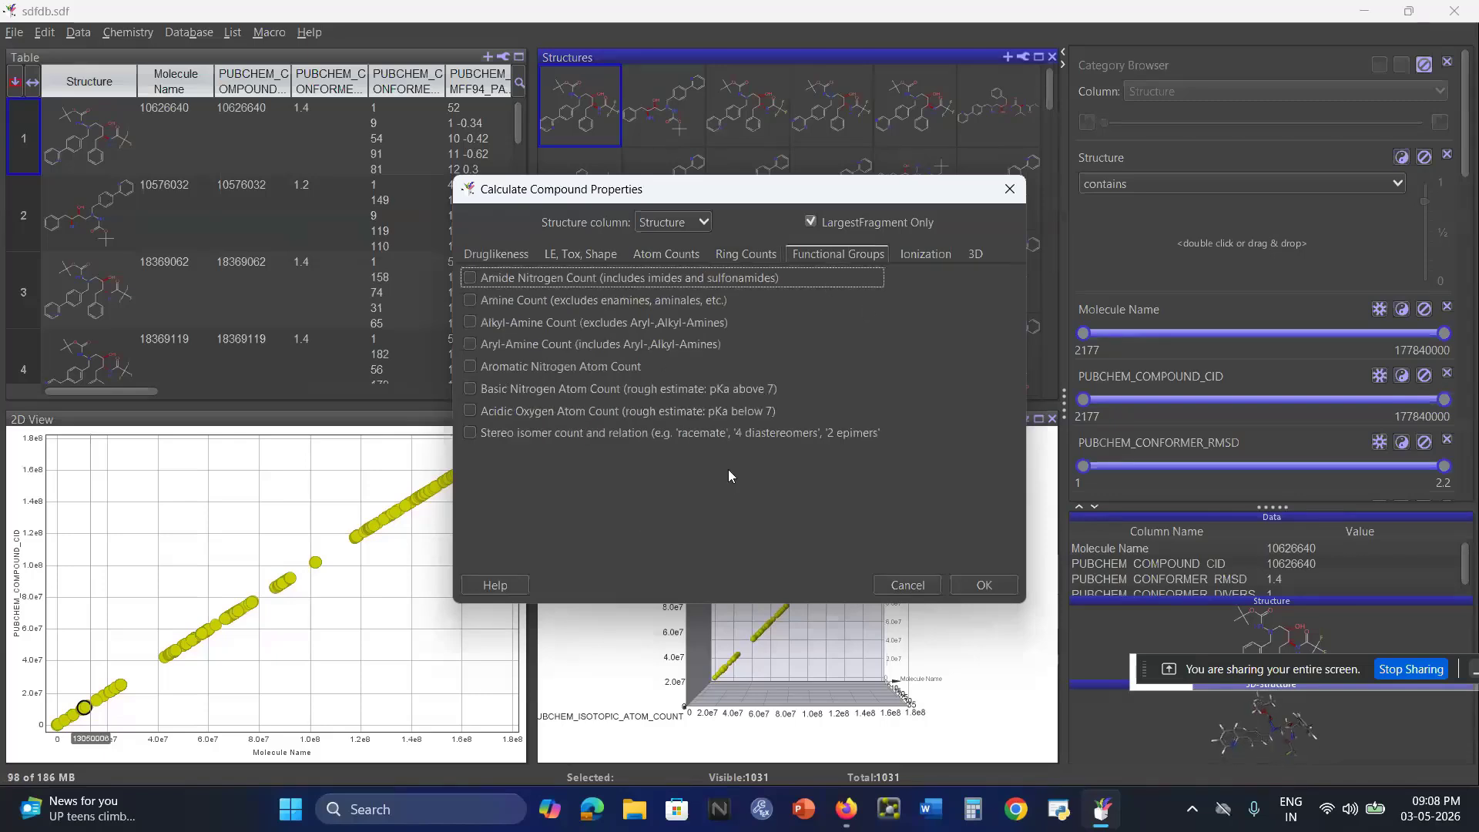
pyautogui.click(915, 254)
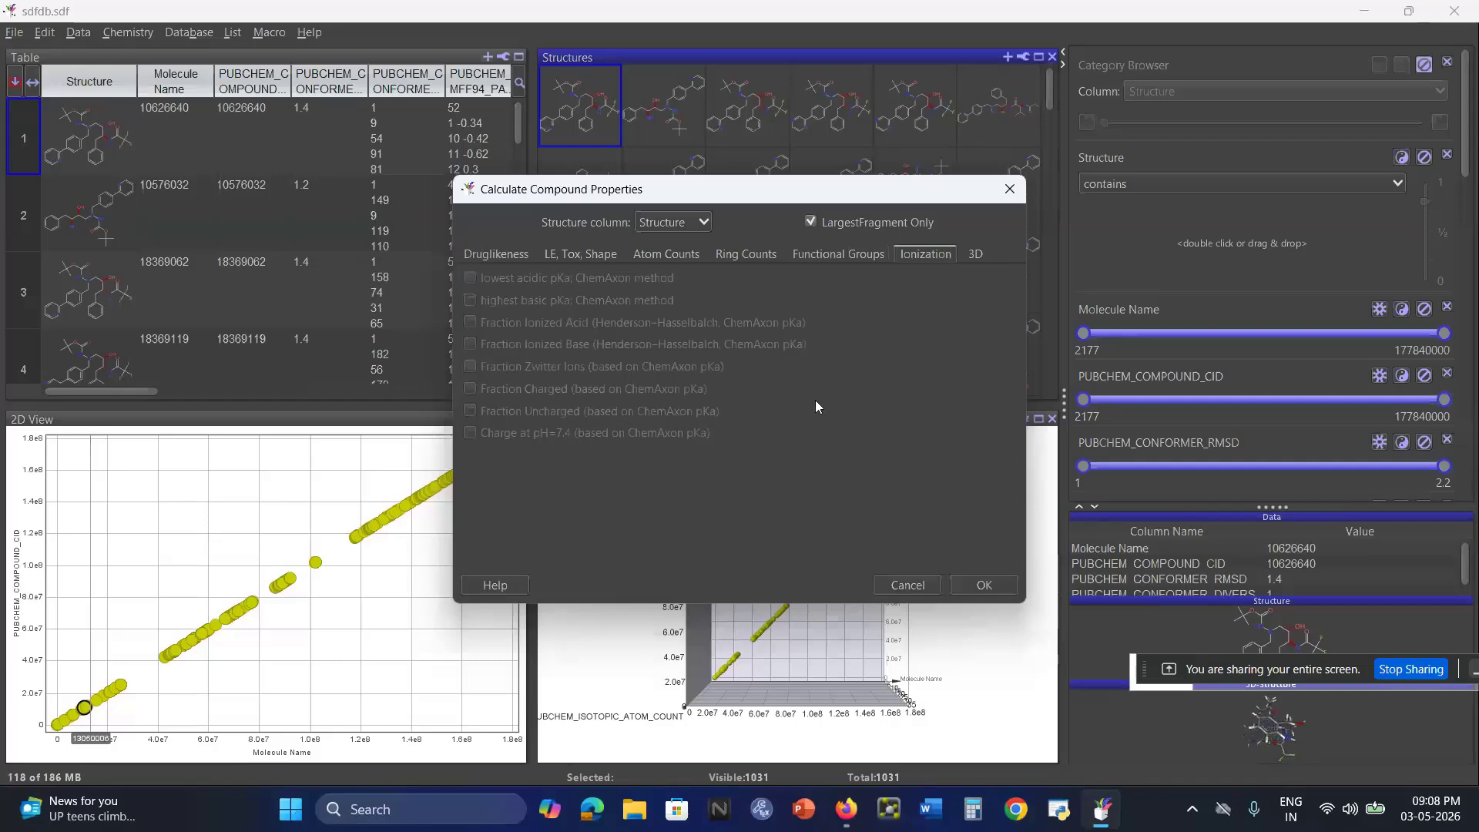
pyautogui.click(982, 257)
pyautogui.click(506, 256)
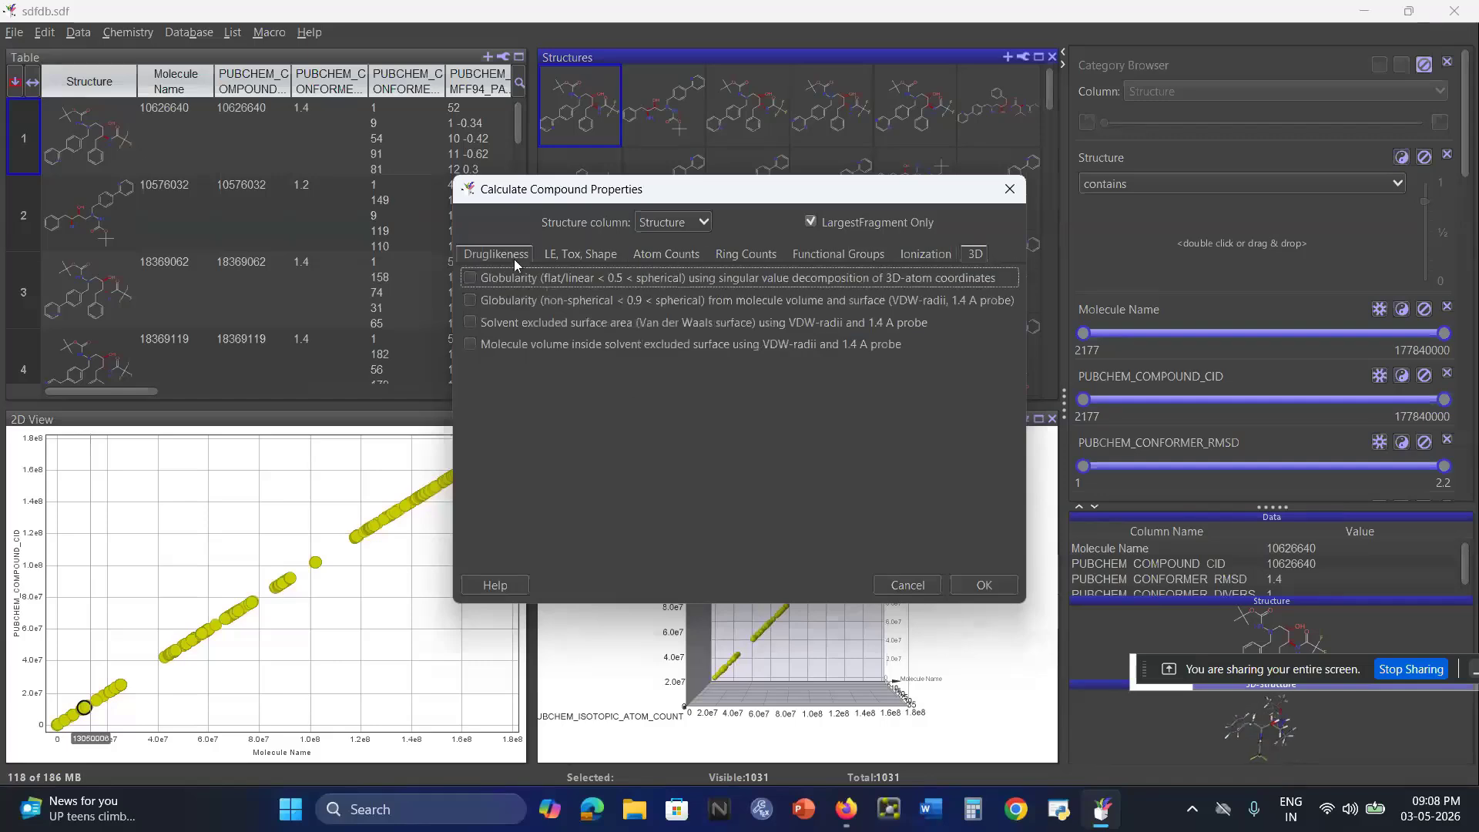
# Recheck the selected druglikeness, toxicity and atom count properties, and run the compound property calculation.
pyautogui.click(566, 261)
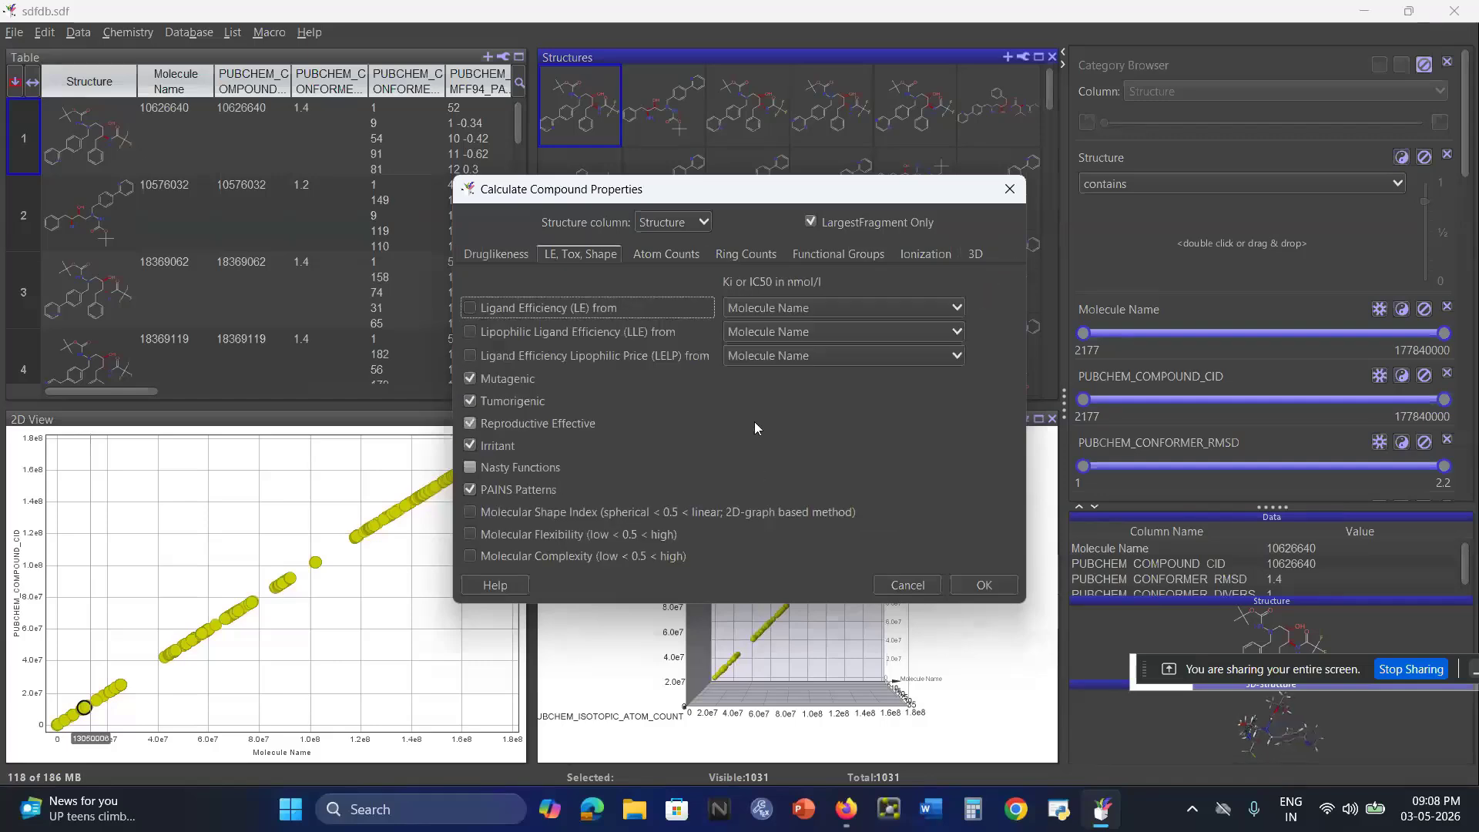
pyautogui.click(679, 260)
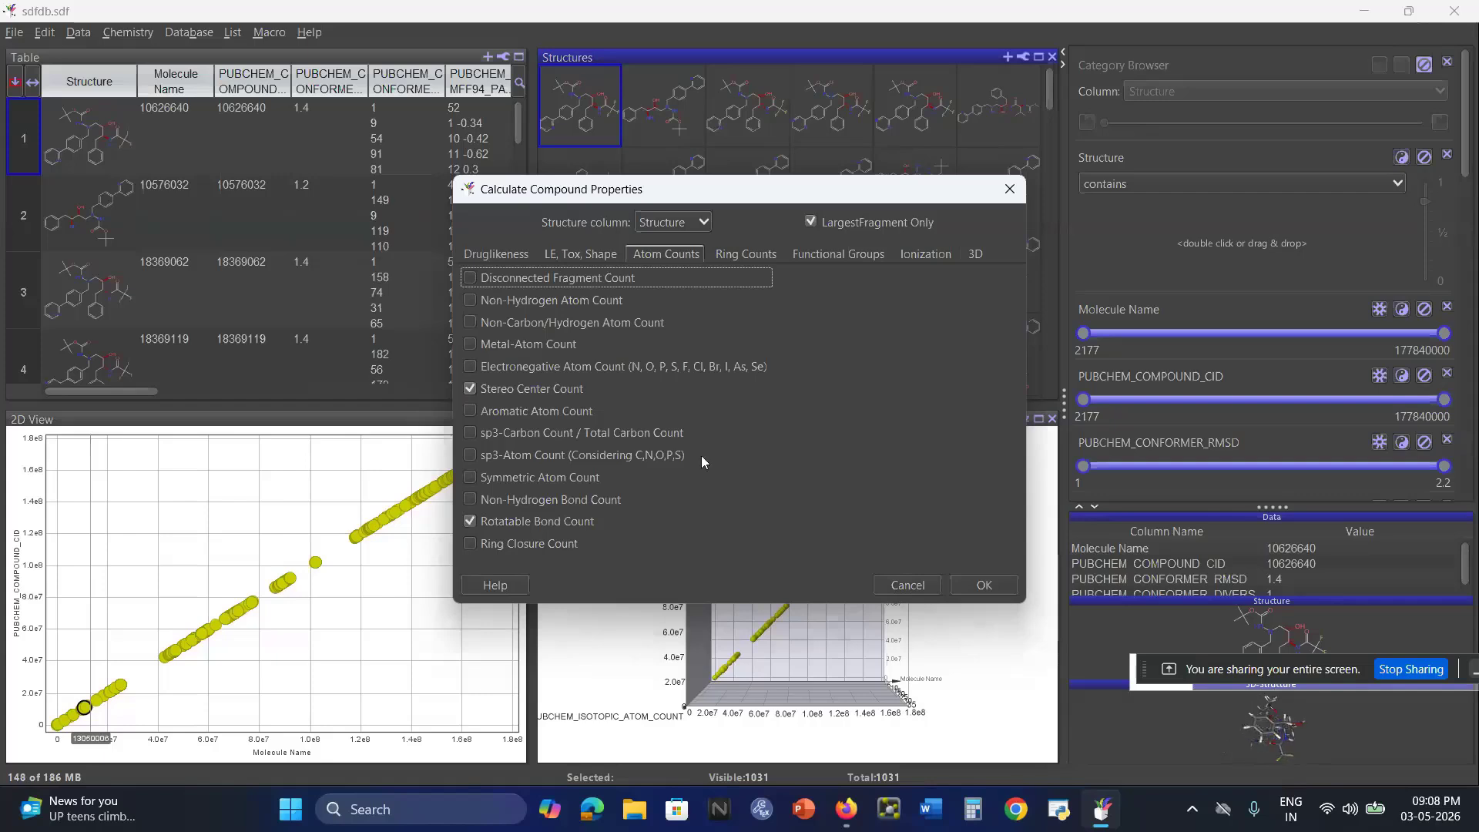
pyautogui.click(589, 261)
pyautogui.click(513, 249)
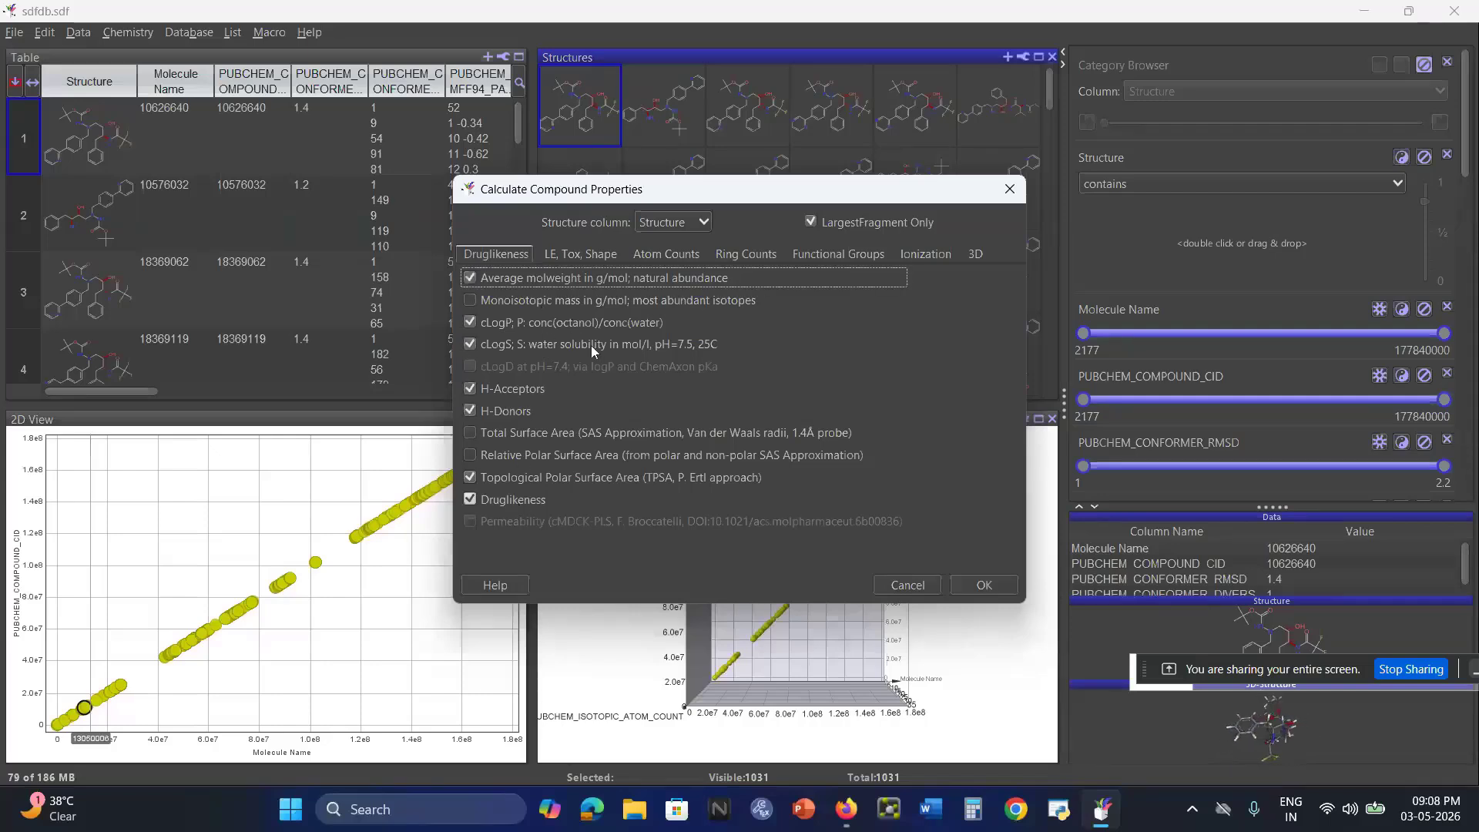
pyautogui.click(604, 253)
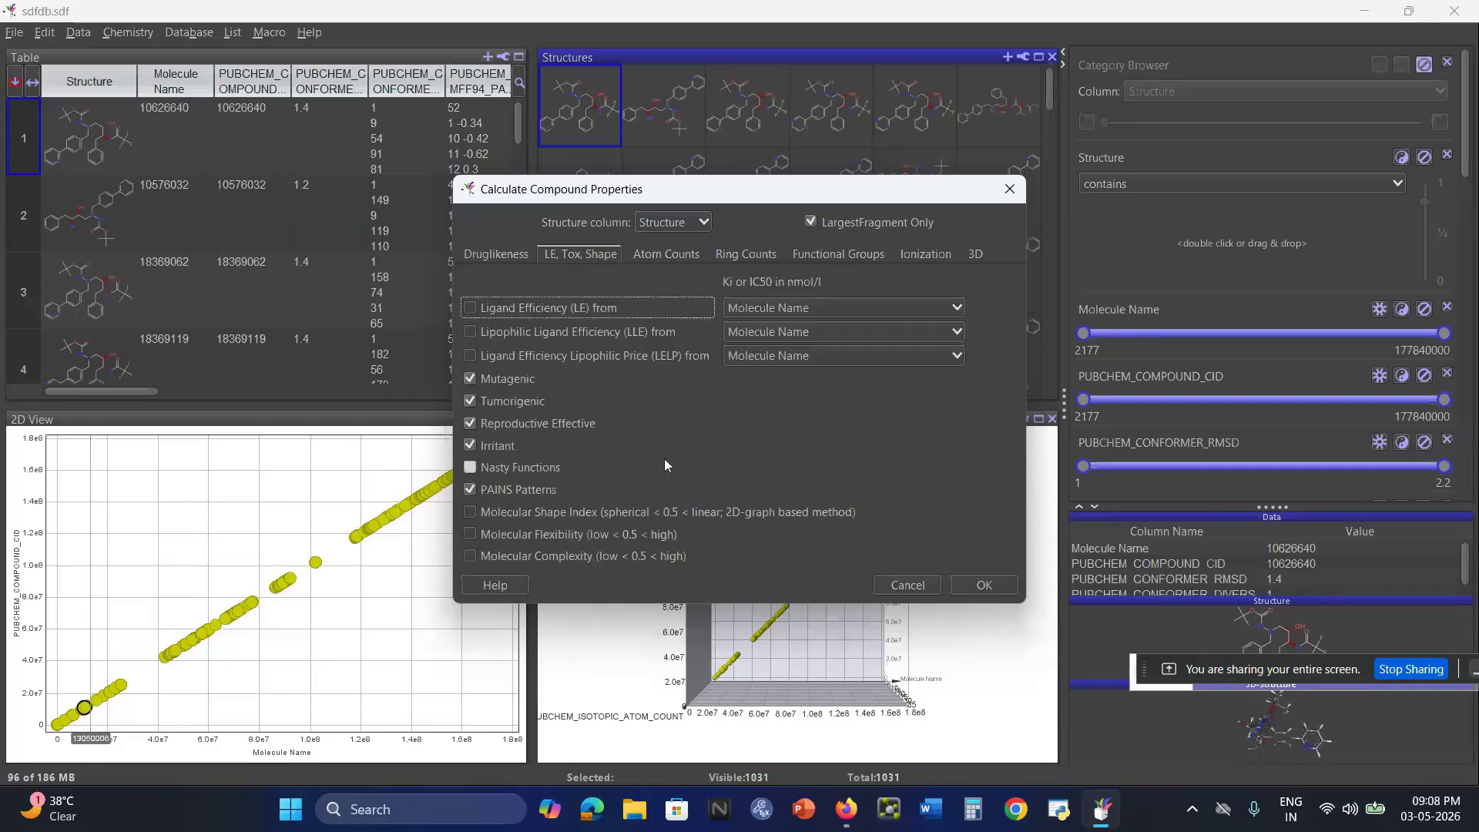
pyautogui.click(670, 254)
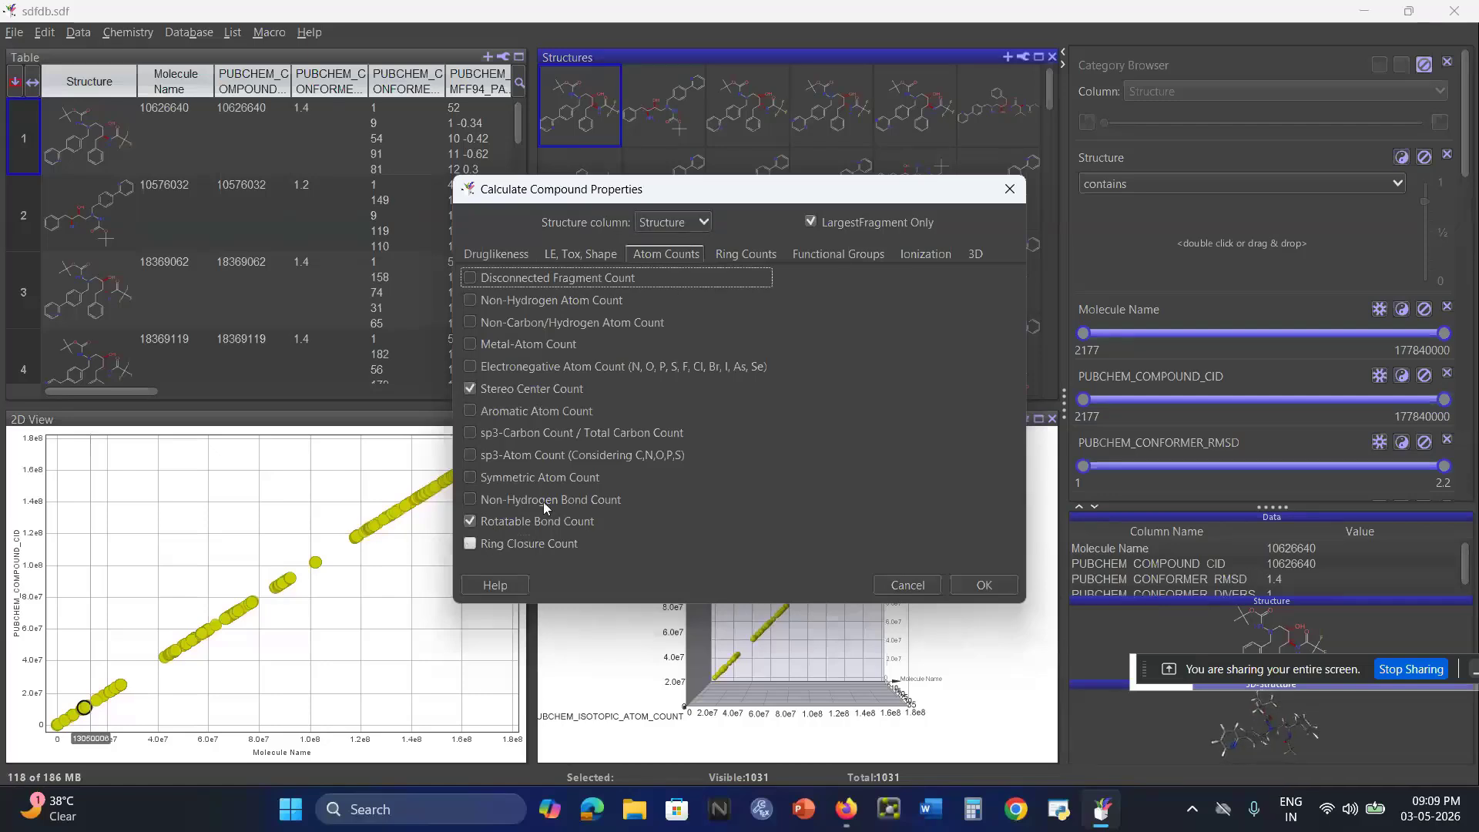
pyautogui.click(983, 586)
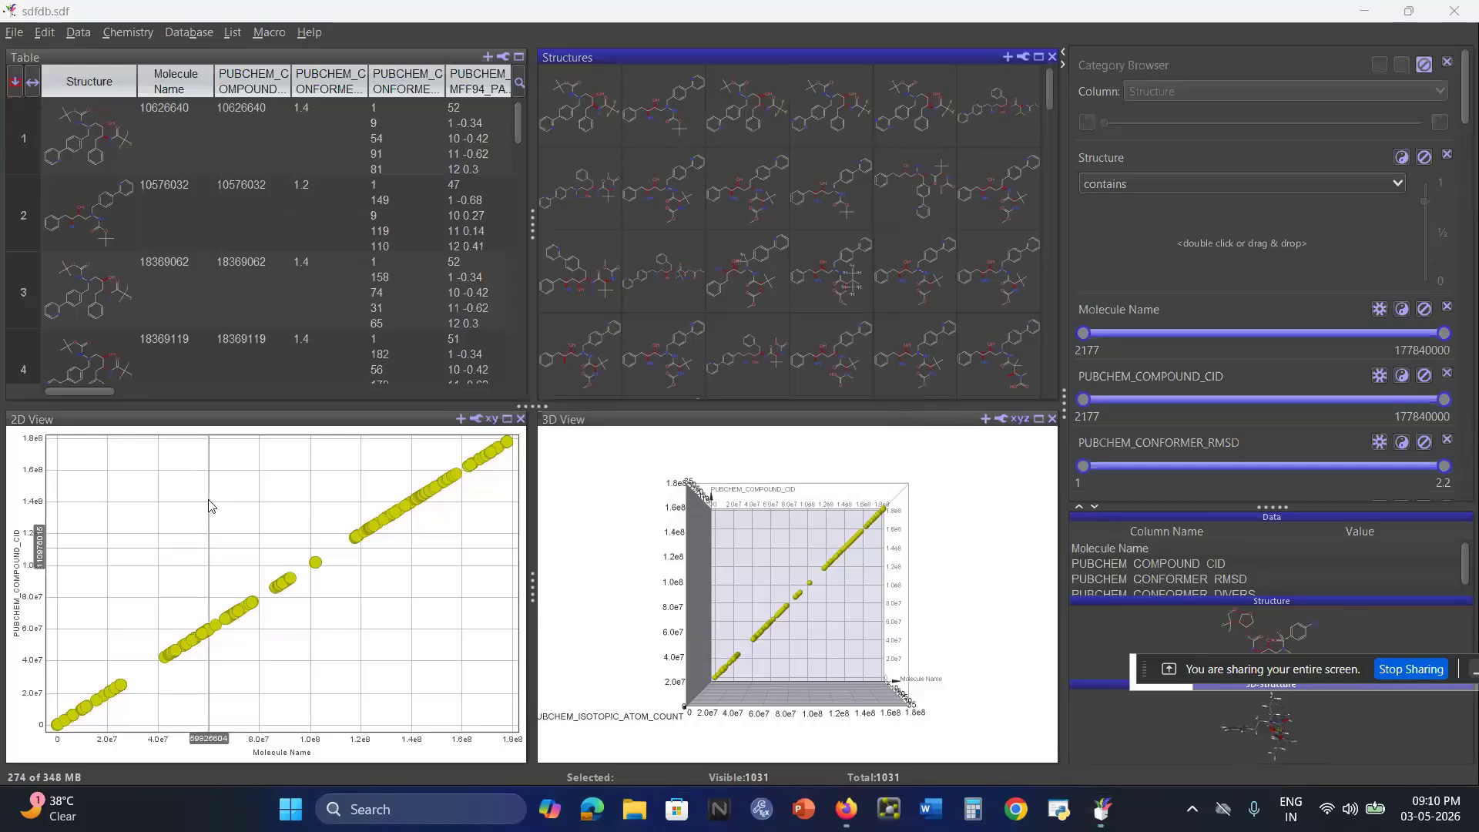
# Open steps.txt from the drugdesigning folder in File Explorer.
pyautogui.press('super+e')
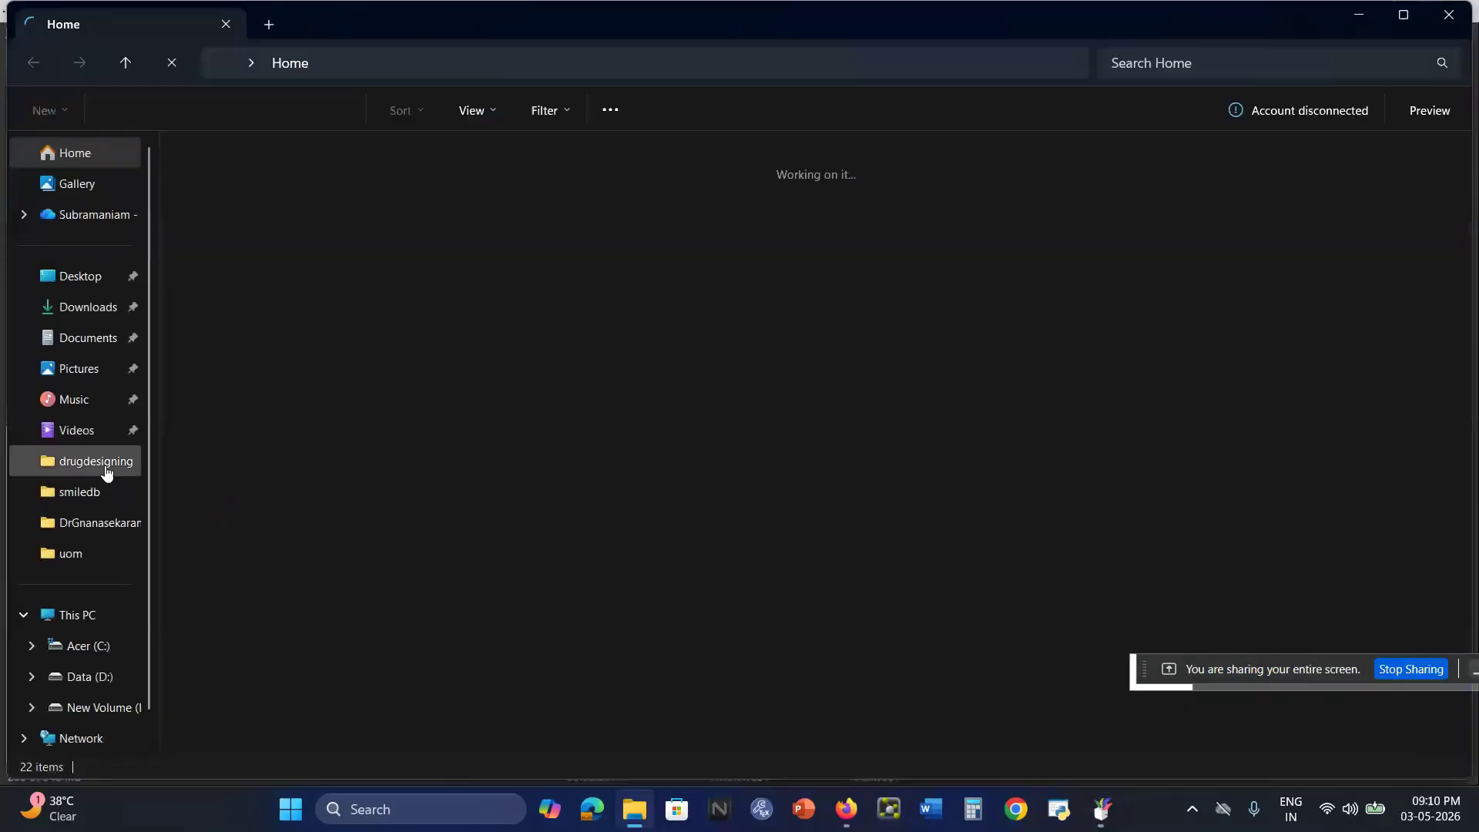
pyautogui.click(105, 466)
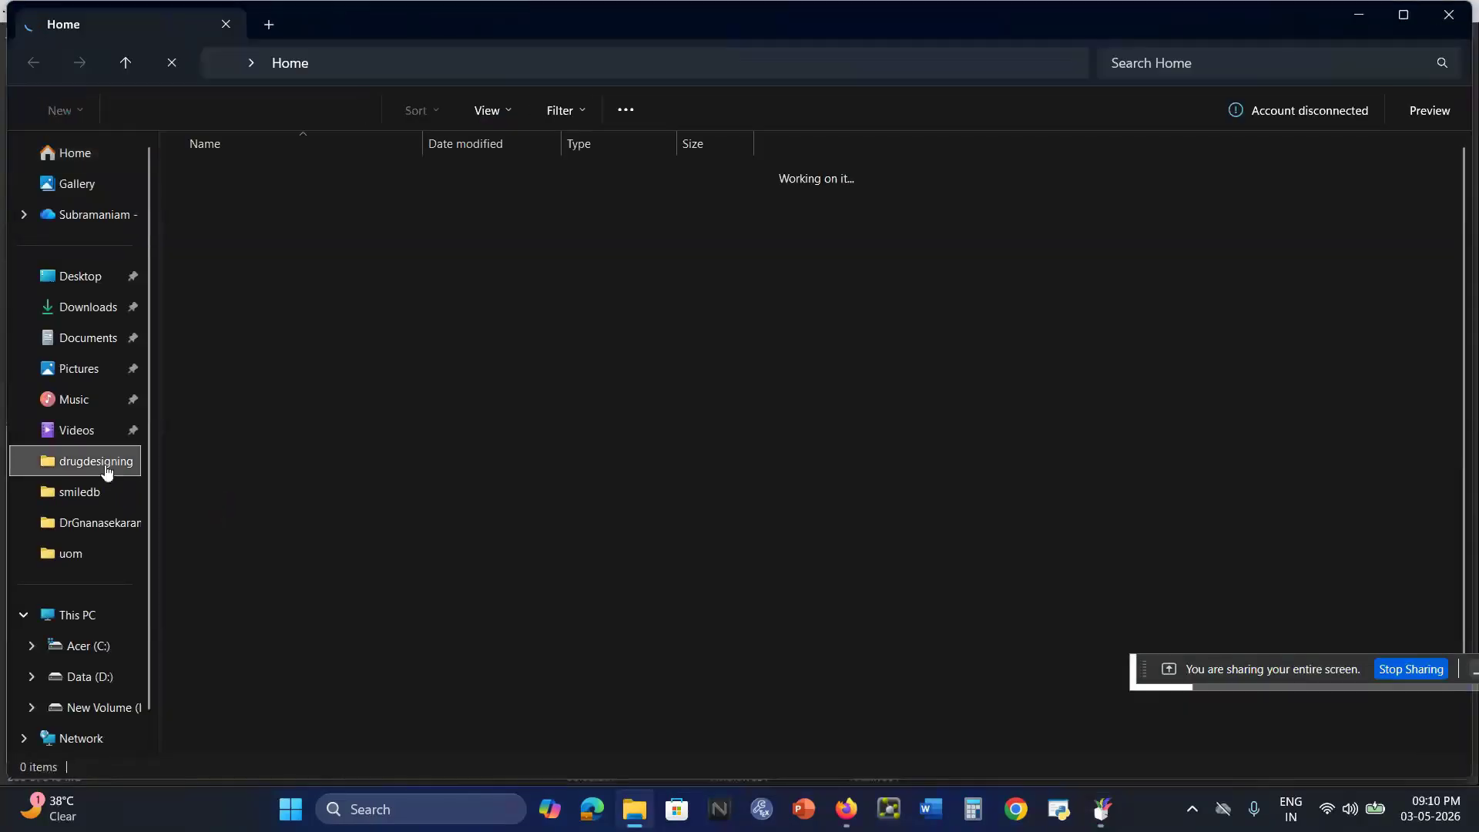
pyautogui.scroll(-1, 290, 549)
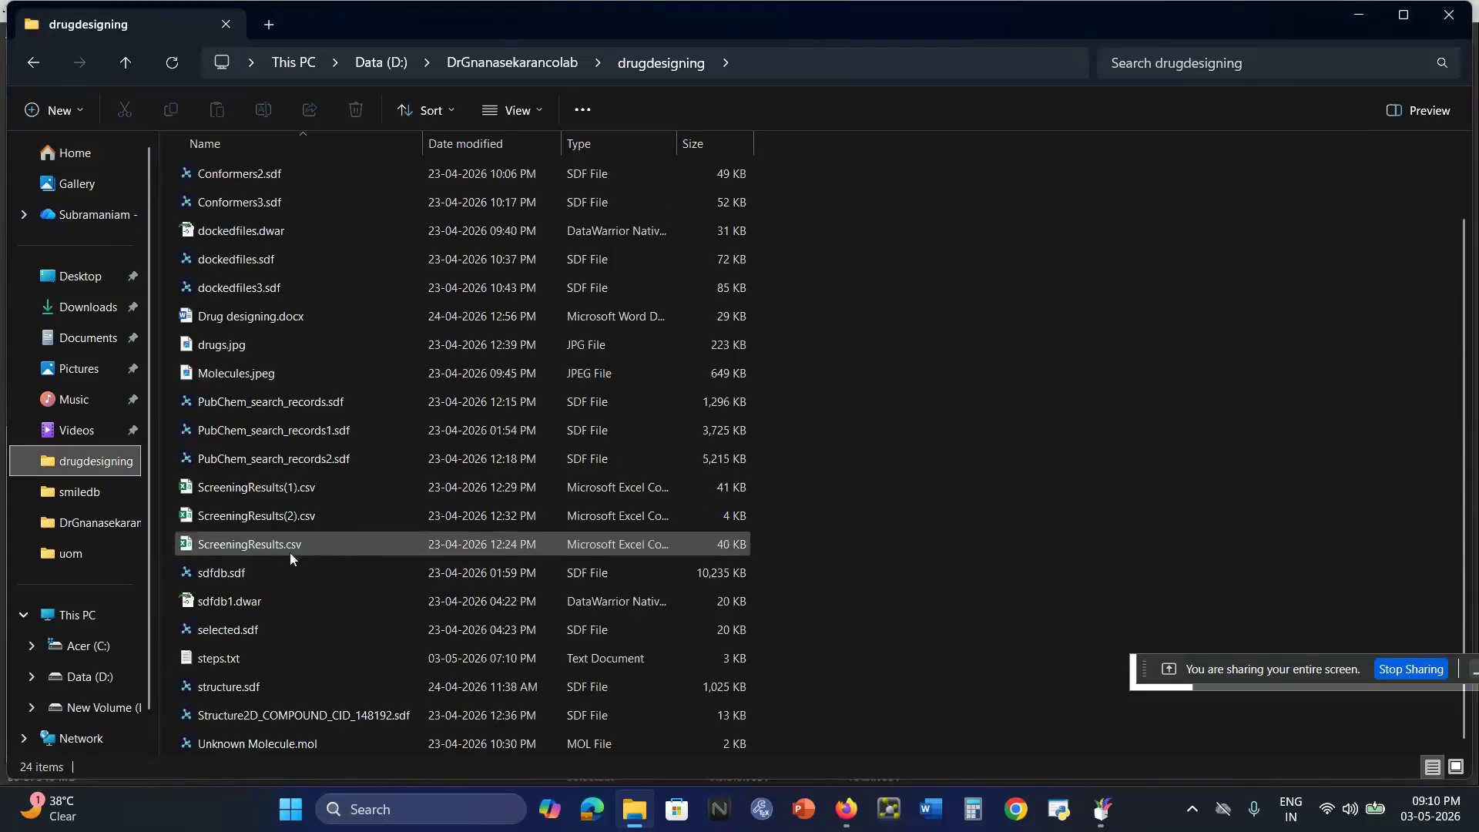
pyautogui.click(231, 662)
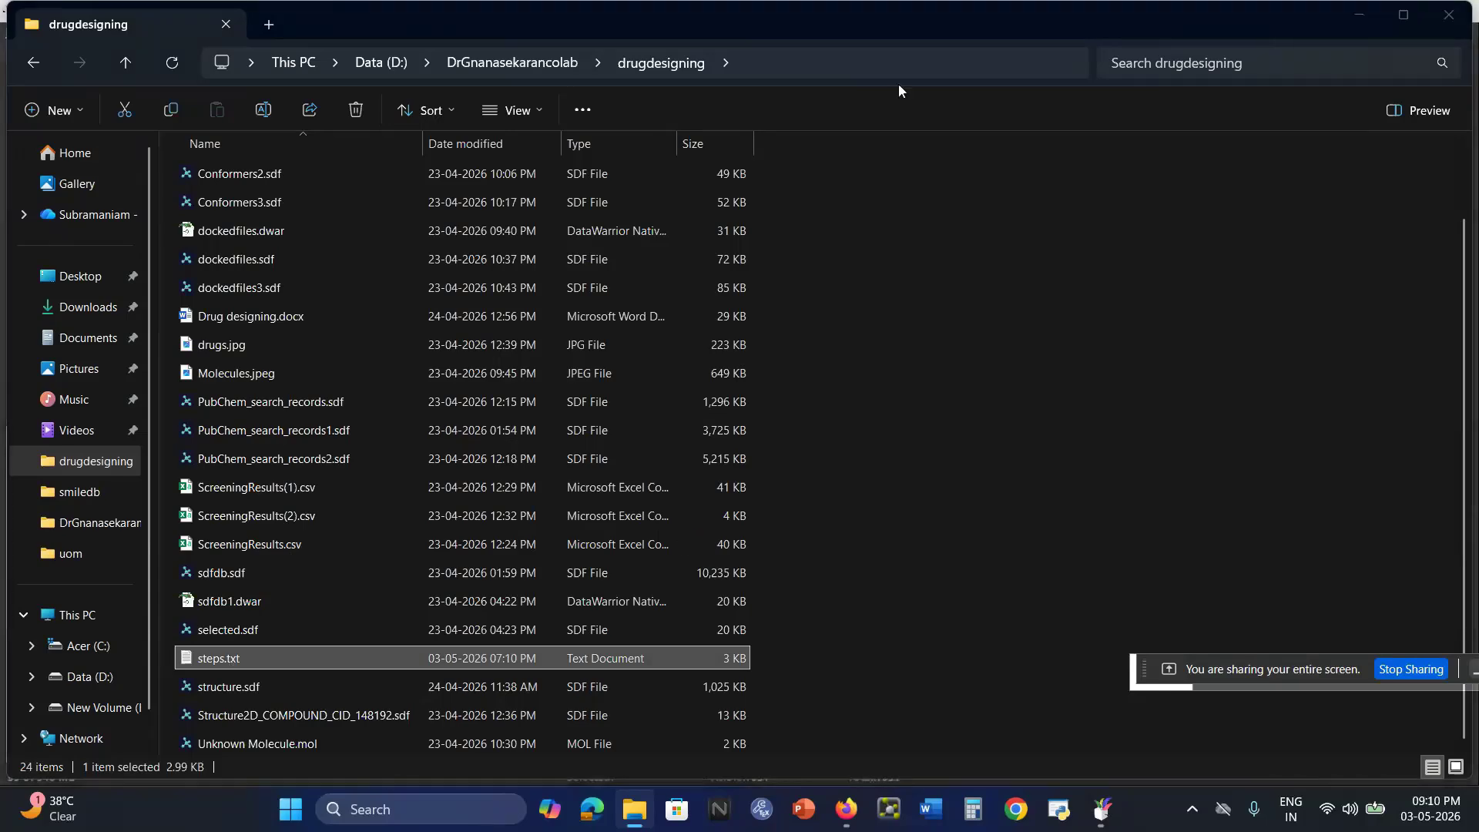
pyautogui.press('Return')
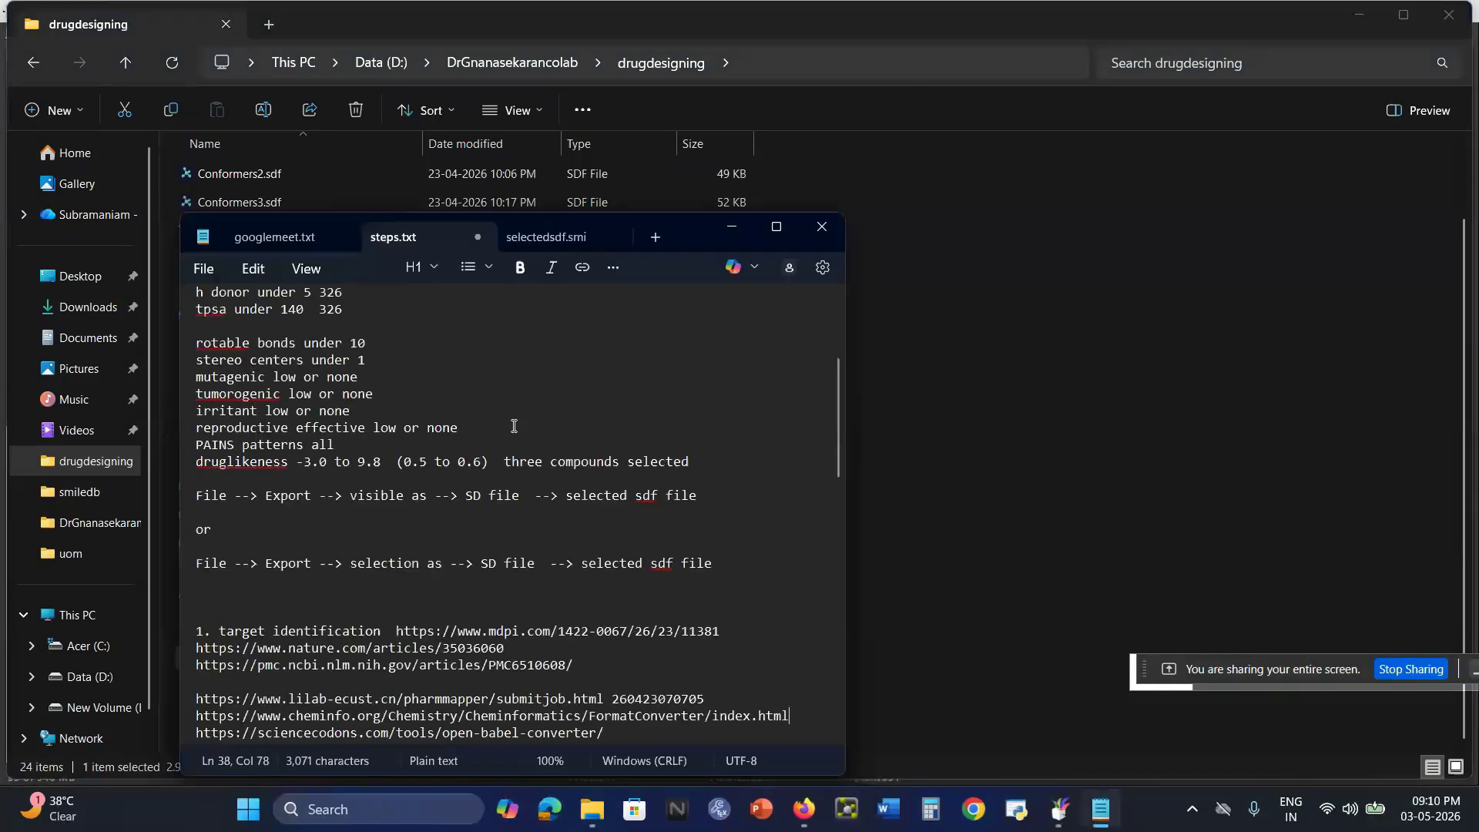
# Read the notes on the filter criteria for molecular weight, log P and log S.
pyautogui.scroll(6, 514, 426)
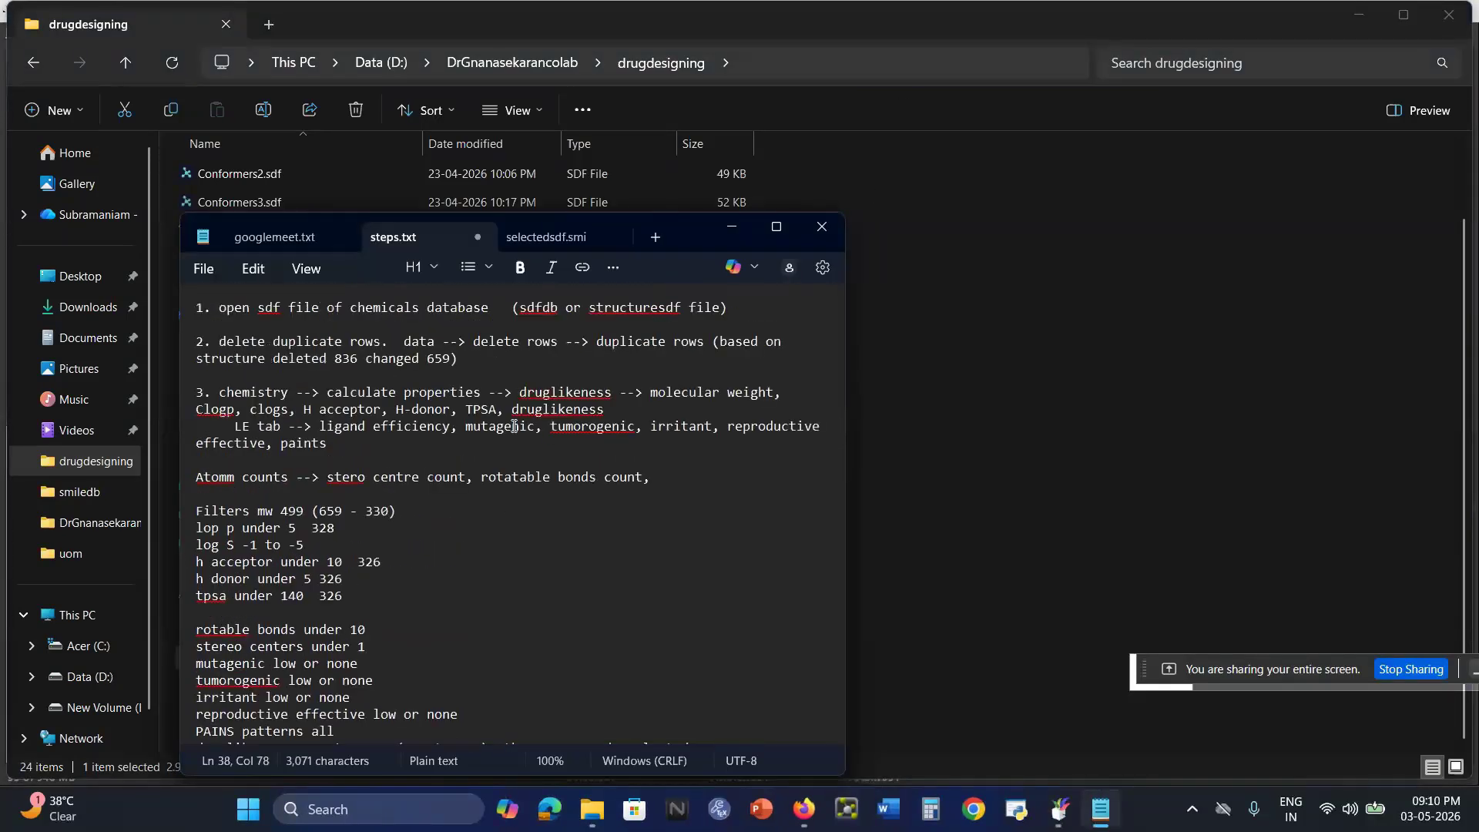
pyautogui.scroll(-5, 514, 427)
pyautogui.scroll(4, 513, 429)
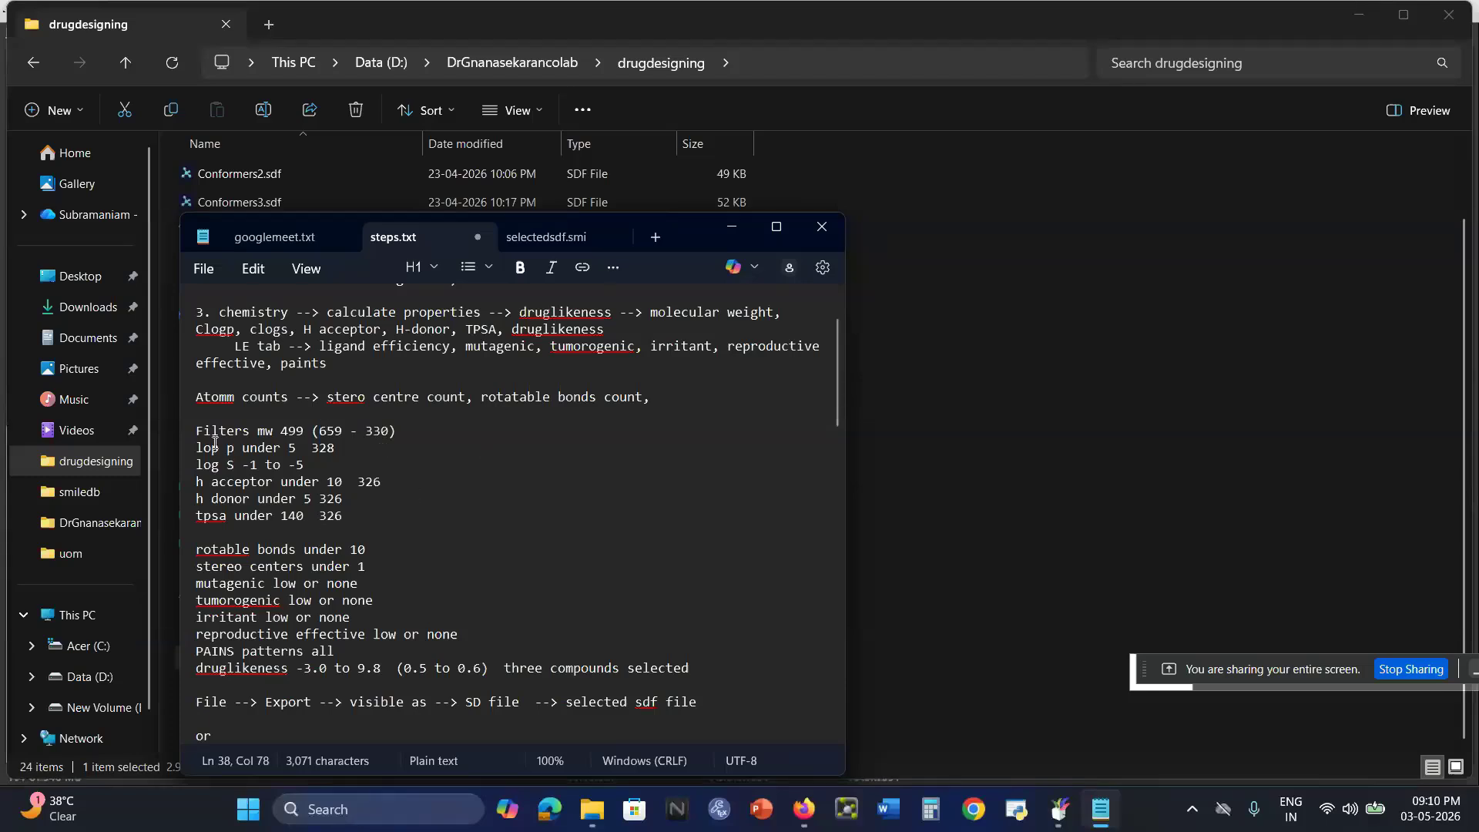
pyautogui.moveTo(251, 431); pyautogui.dragTo(271, 434)
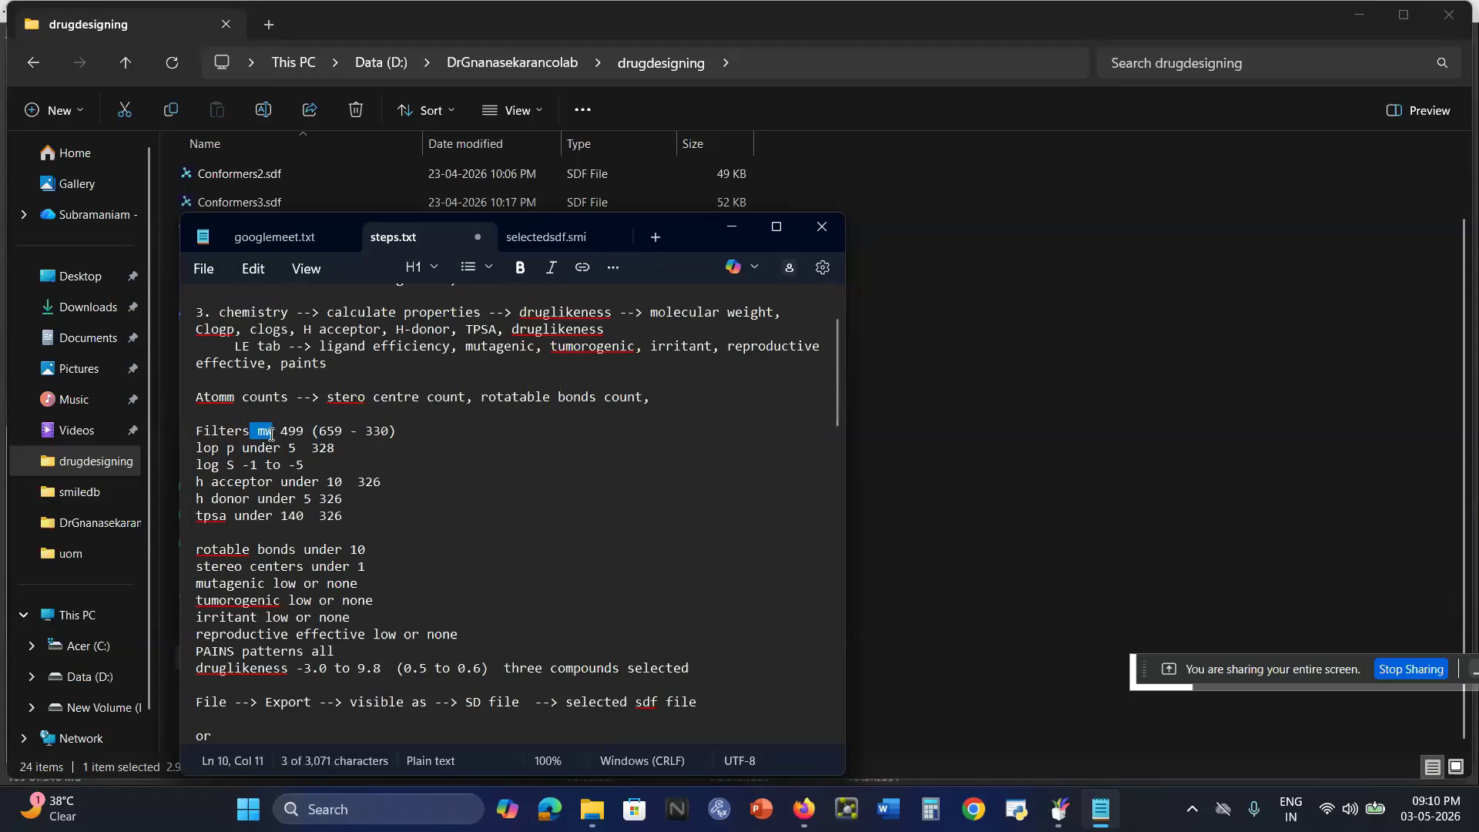
pyautogui.doubleClick(303, 429)
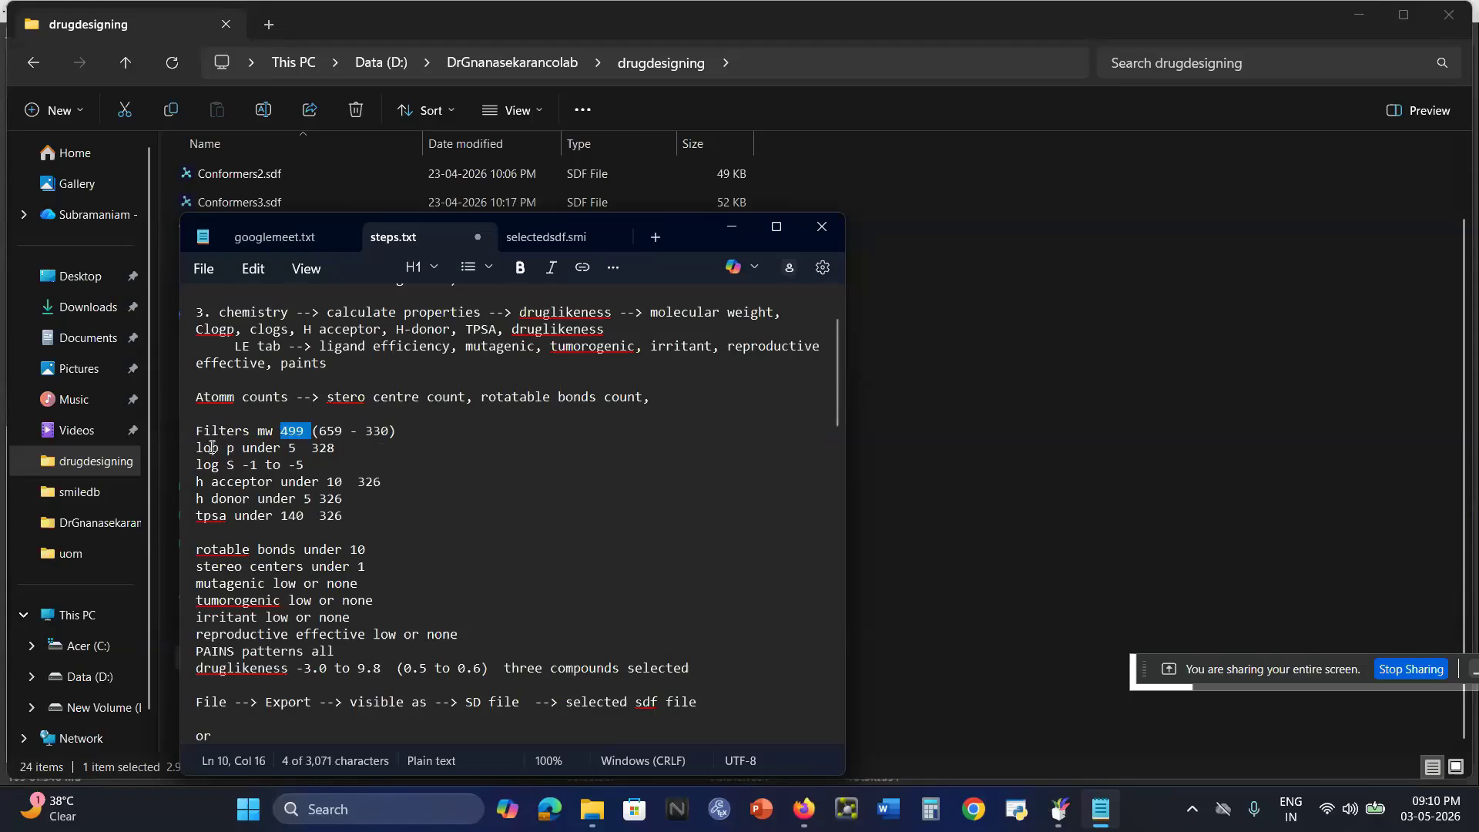
pyautogui.moveTo(200, 452); pyautogui.dragTo(210, 454)
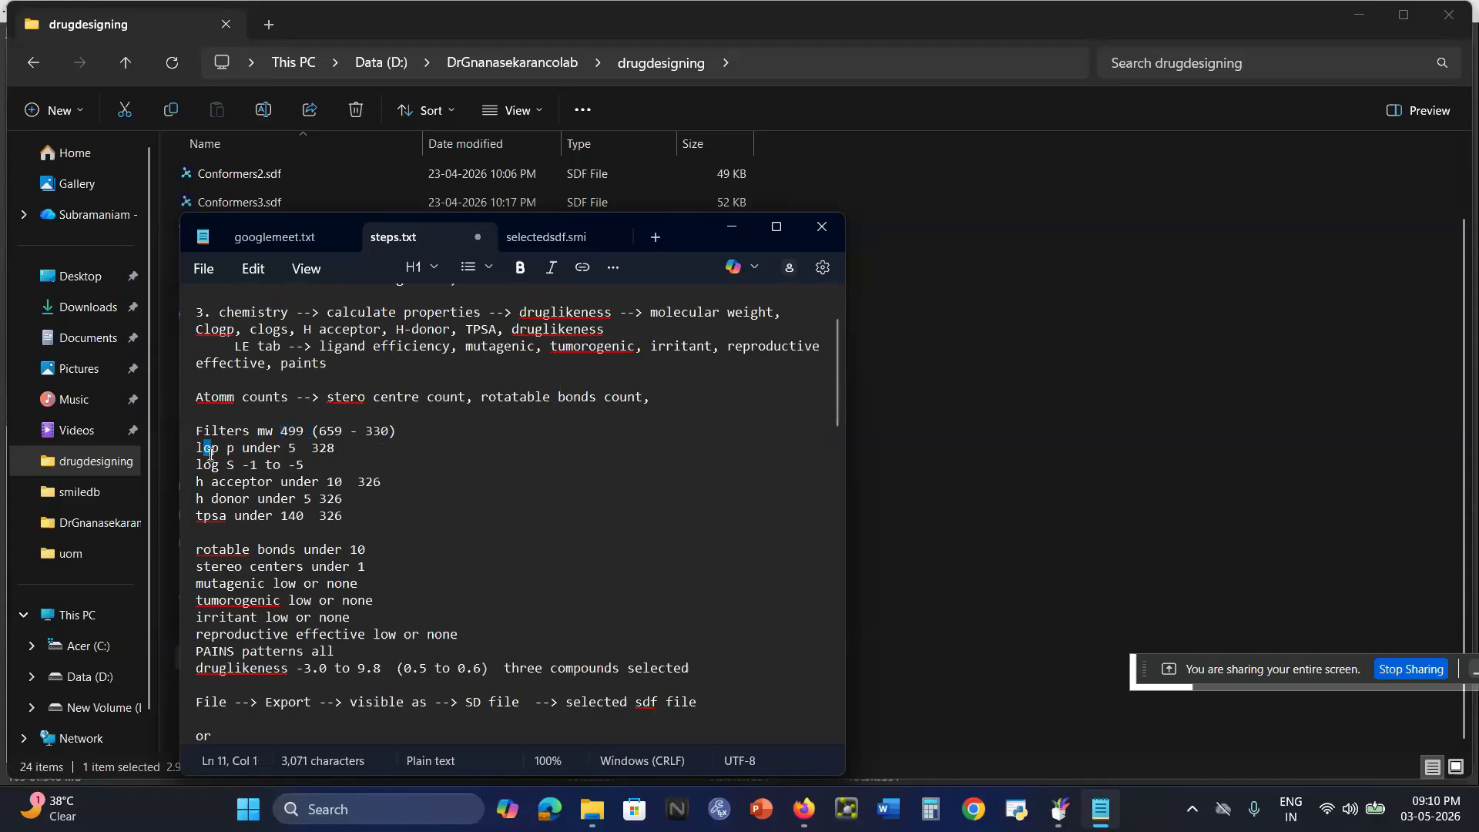
pyautogui.click(296, 449)
pyautogui.doubleClick(293, 449)
pyautogui.moveTo(267, 467); pyautogui.dragTo(250, 465)
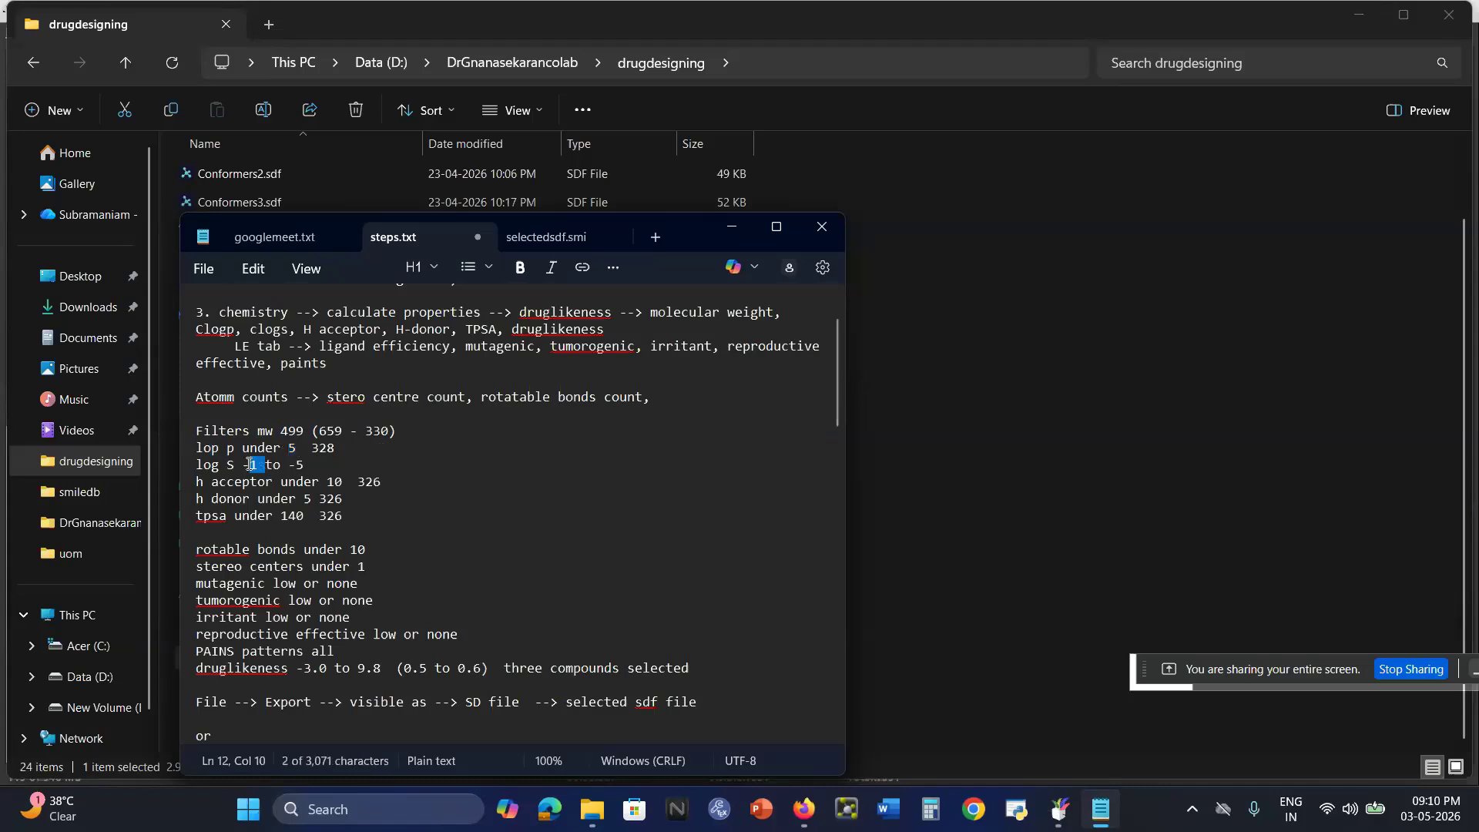
pyautogui.click(304, 467)
# Read the filter criteria for H-acceptors, H-donors, TPSA, rotatable bonds, stereo centers, toxicity, PAINS patterns and druglikeness.
pyautogui.moveTo(351, 480); pyautogui.dragTo(319, 481)
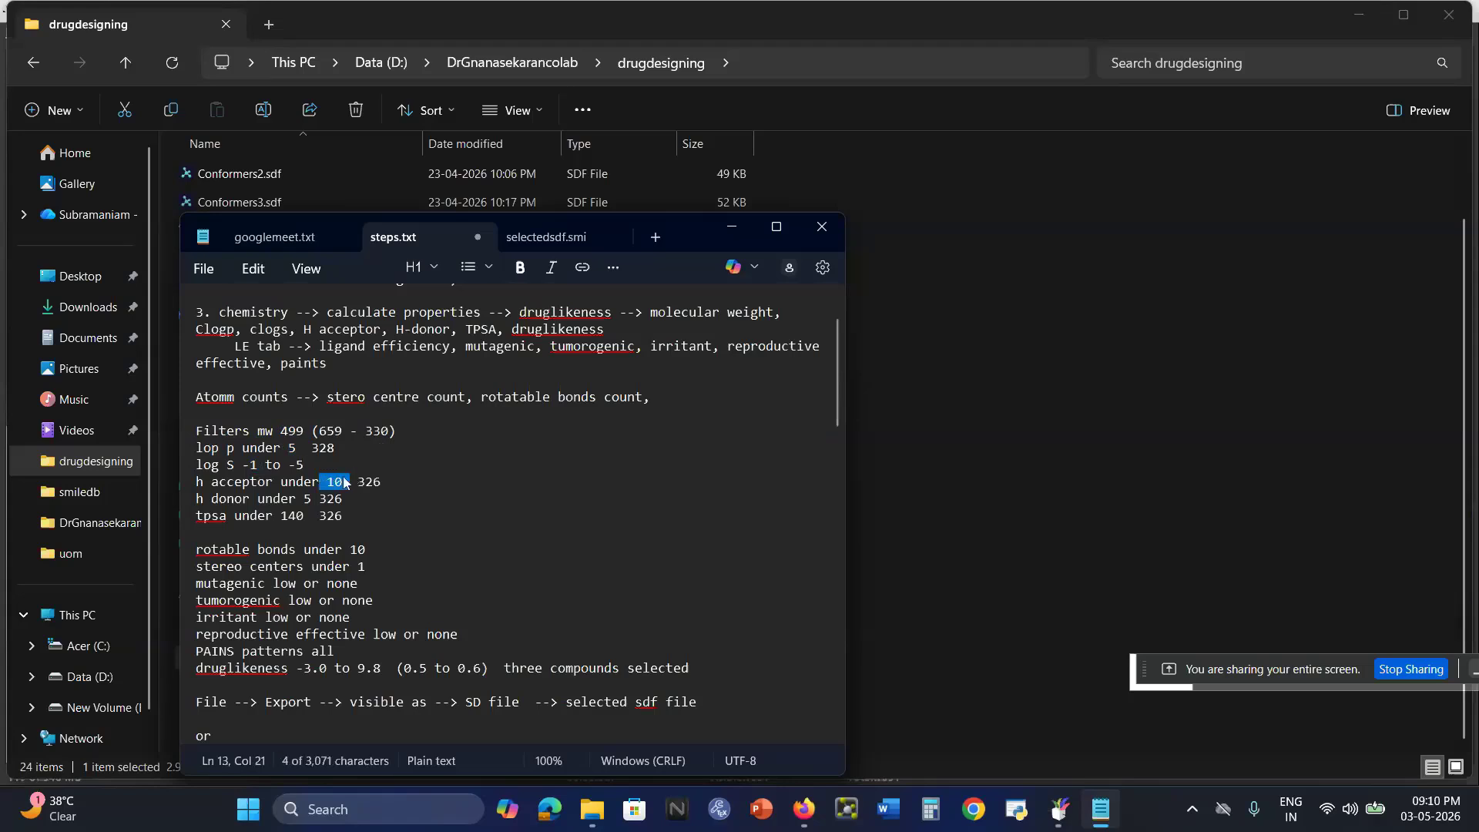
pyautogui.click(207, 497)
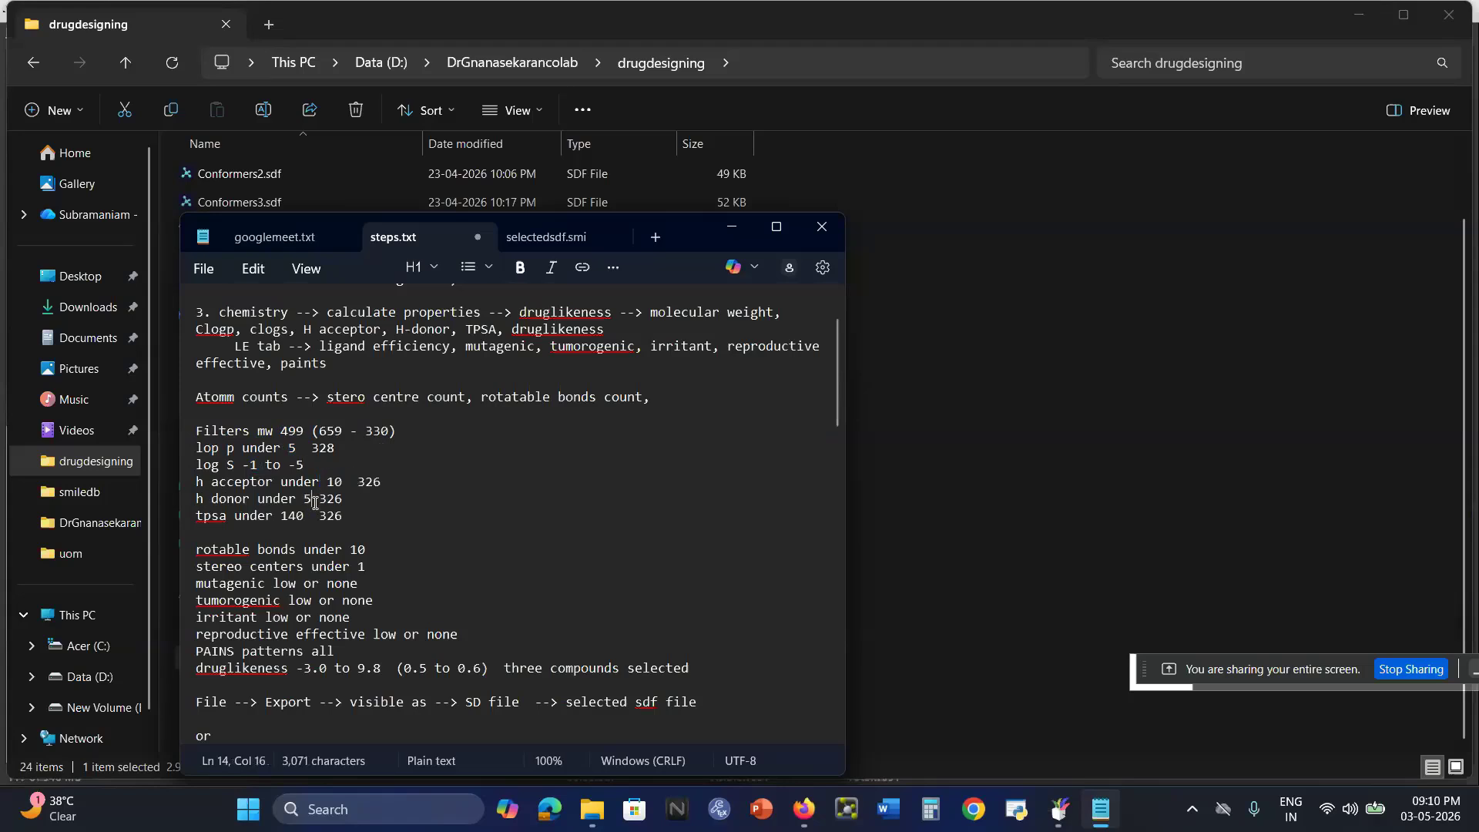
pyautogui.doubleClick(305, 501)
pyautogui.moveTo(305, 515); pyautogui.dragTo(288, 514)
pyautogui.click(388, 553)
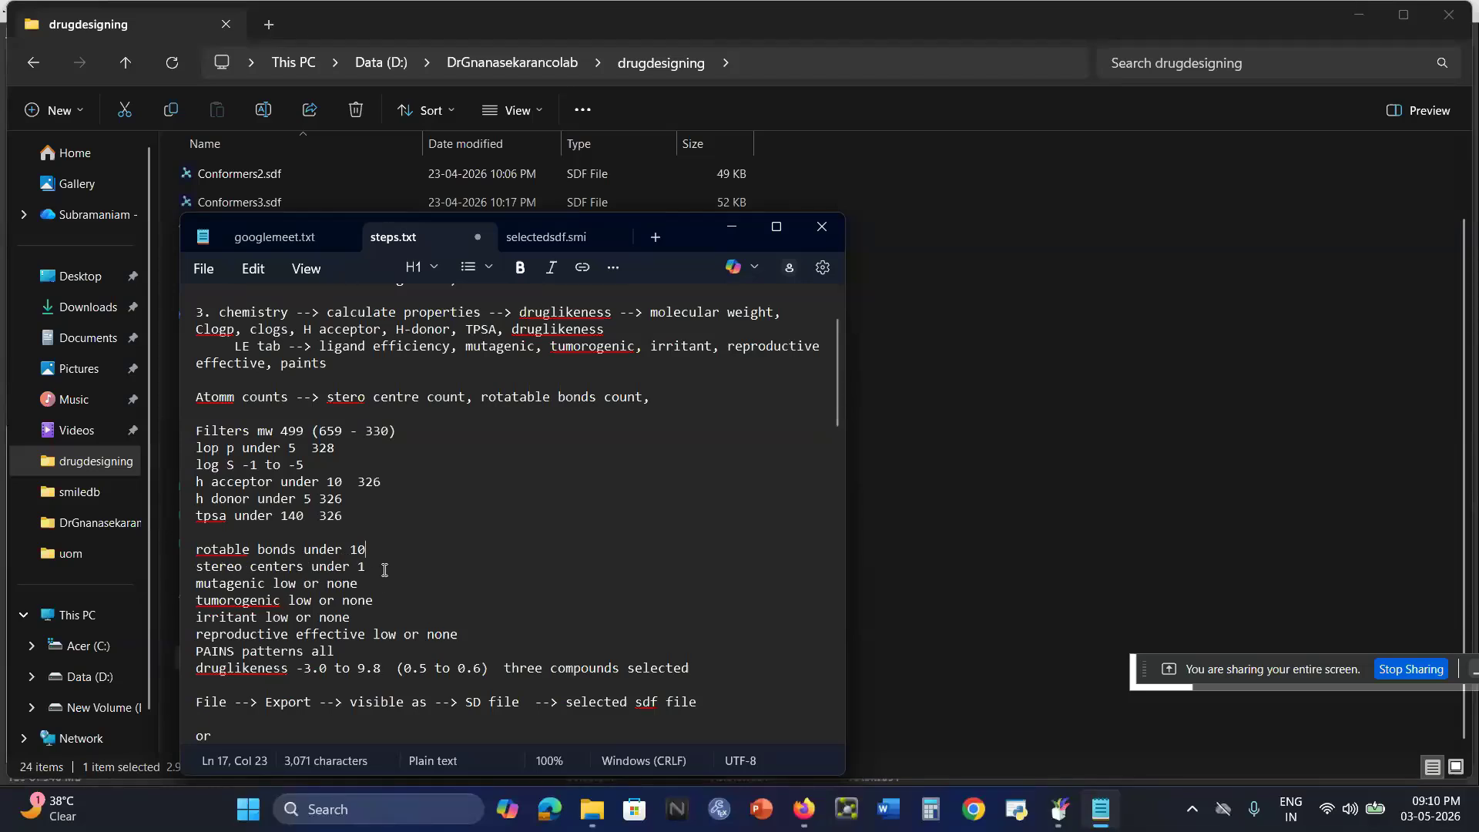
pyautogui.scroll(-1, 384, 569)
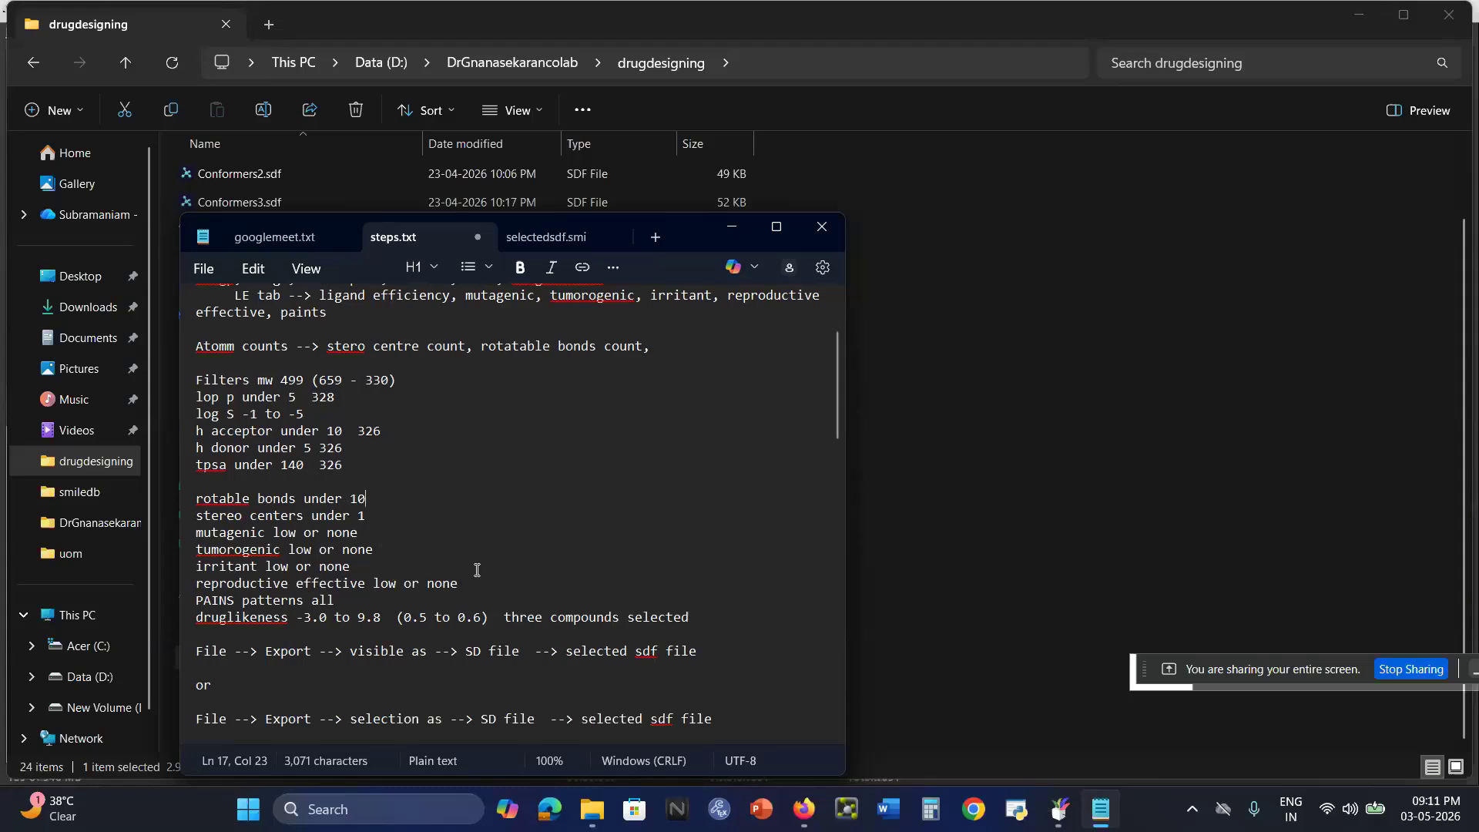
pyautogui.click(362, 594)
pyautogui.moveTo(402, 619); pyautogui.dragTo(482, 624)
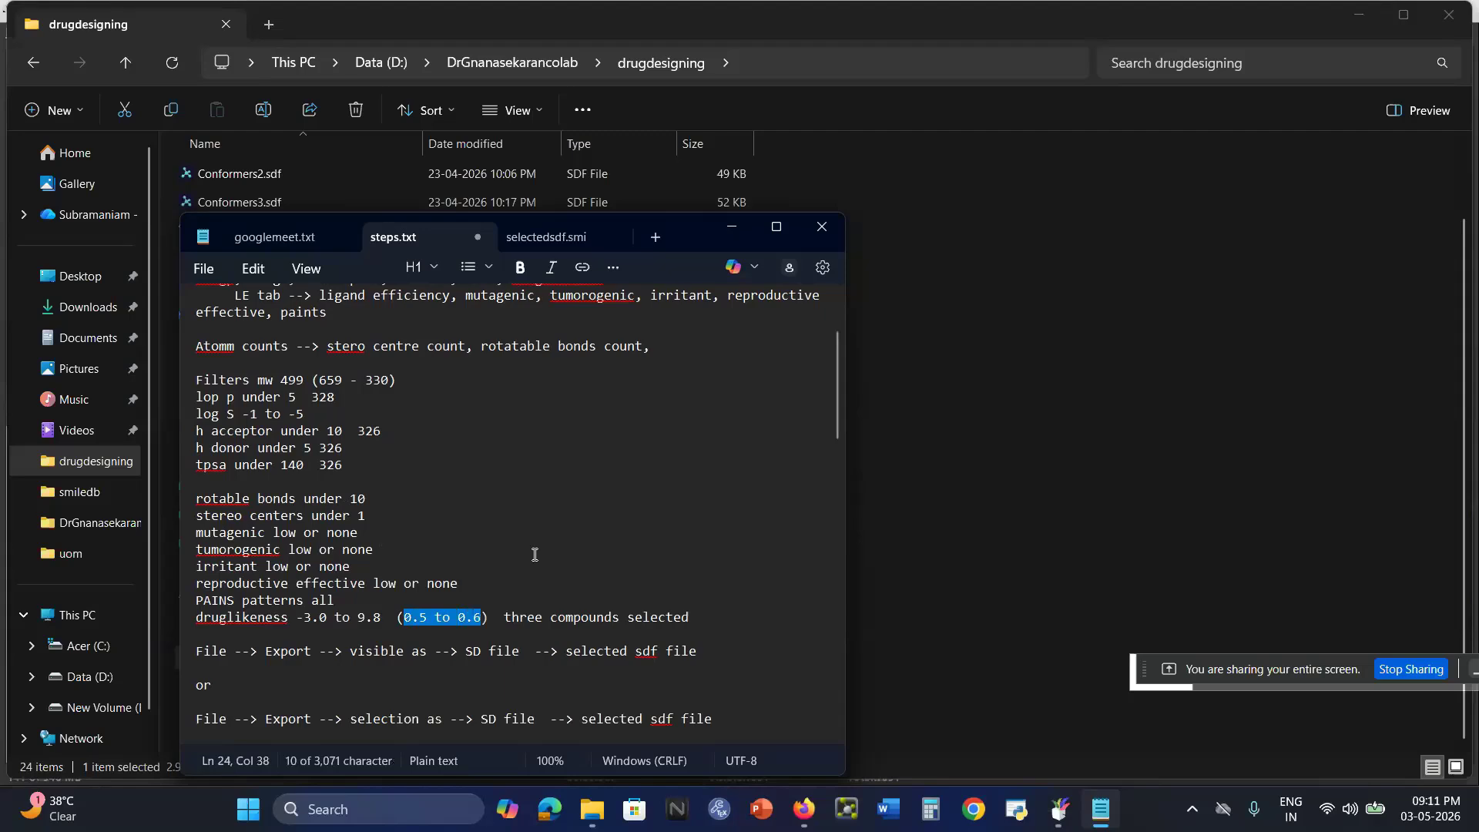
pyautogui.scroll(1, 533, 554)
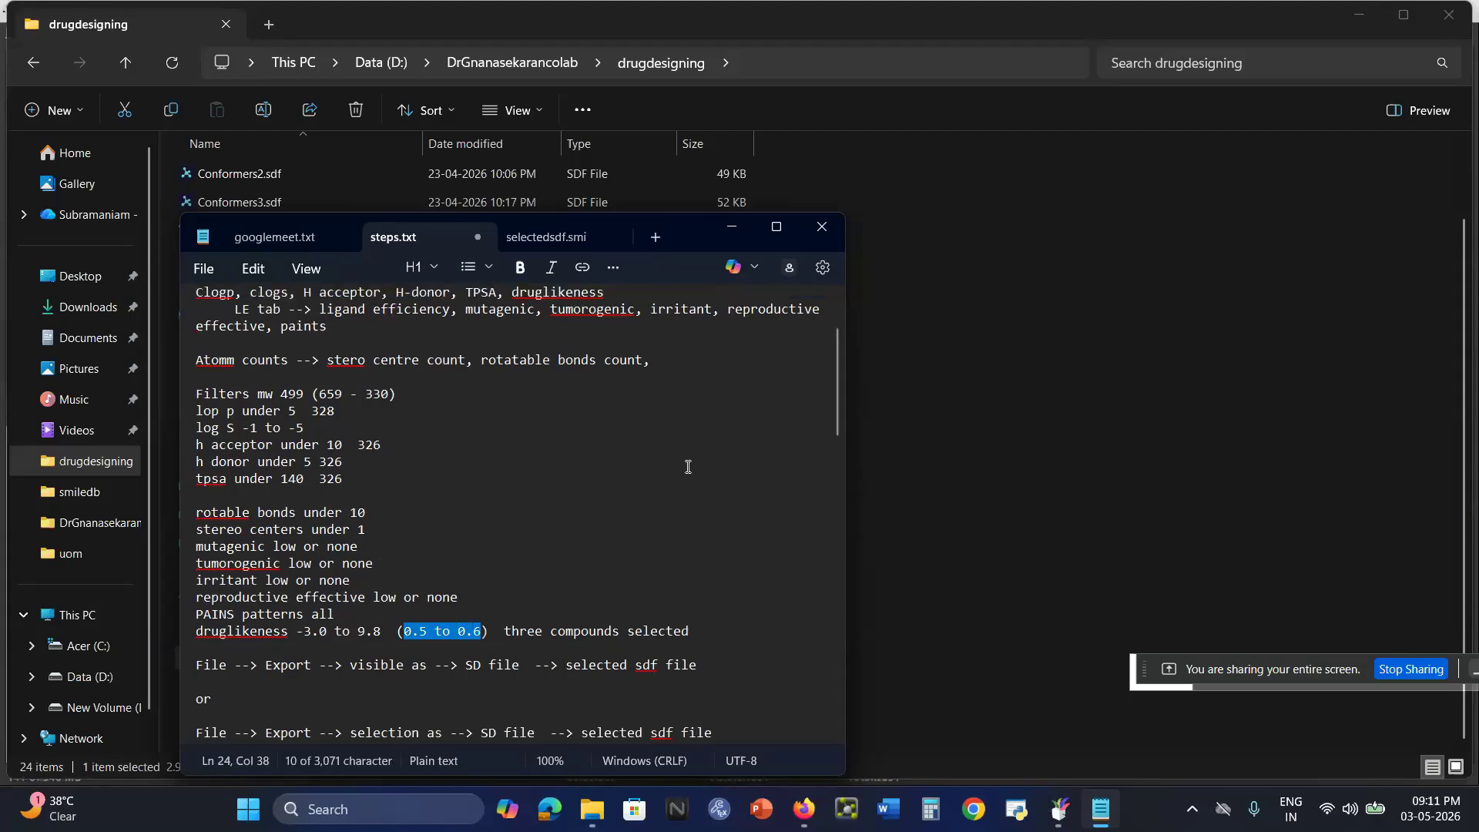
# Switch back to DataWarrior and examine the calculated columns from Molweight through Rotatable Bonds in the table.
pyautogui.click(1060, 809)
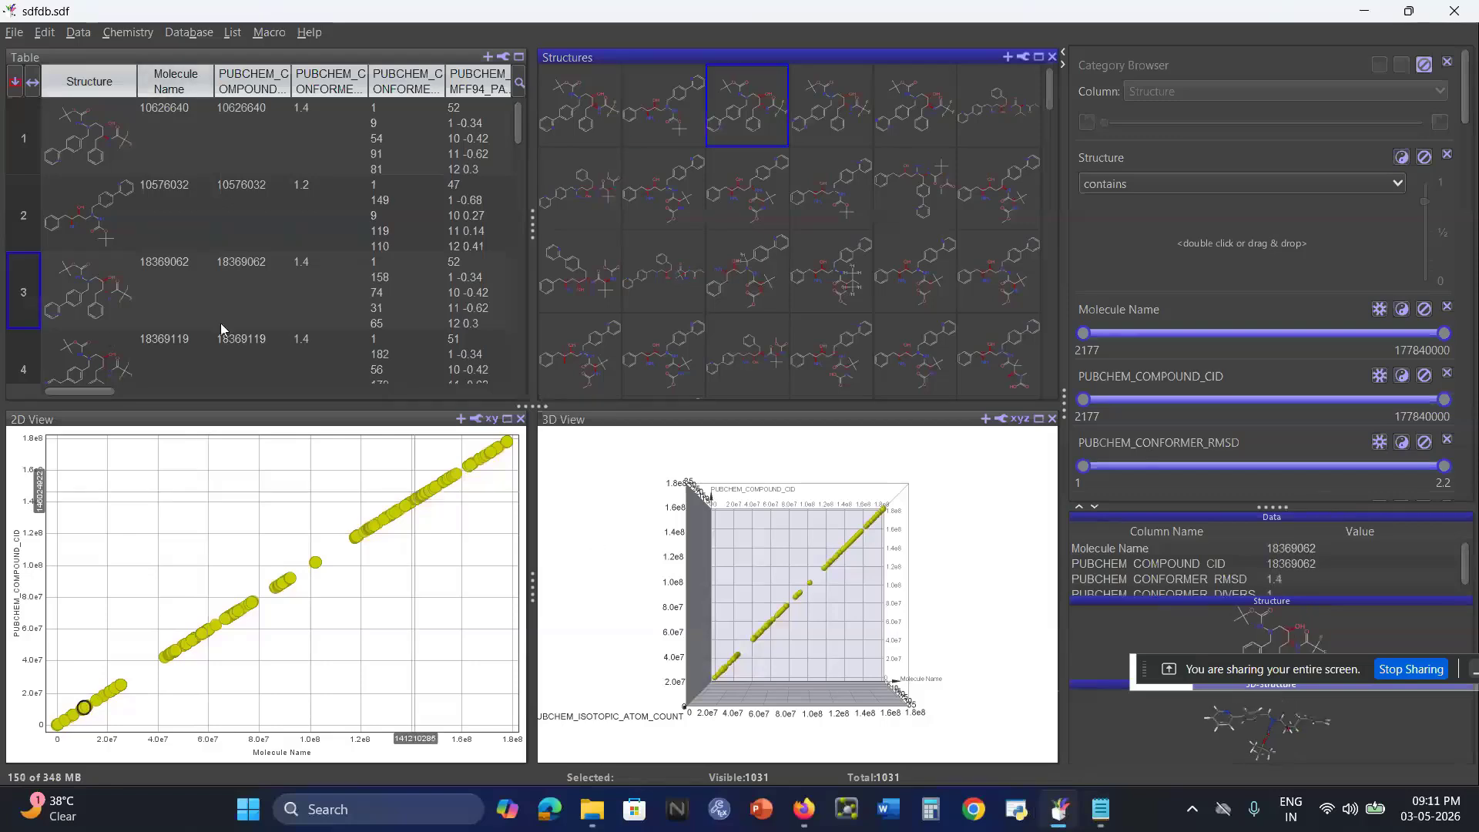
pyautogui.moveTo(73, 396); pyautogui.dragTo(359, 439)
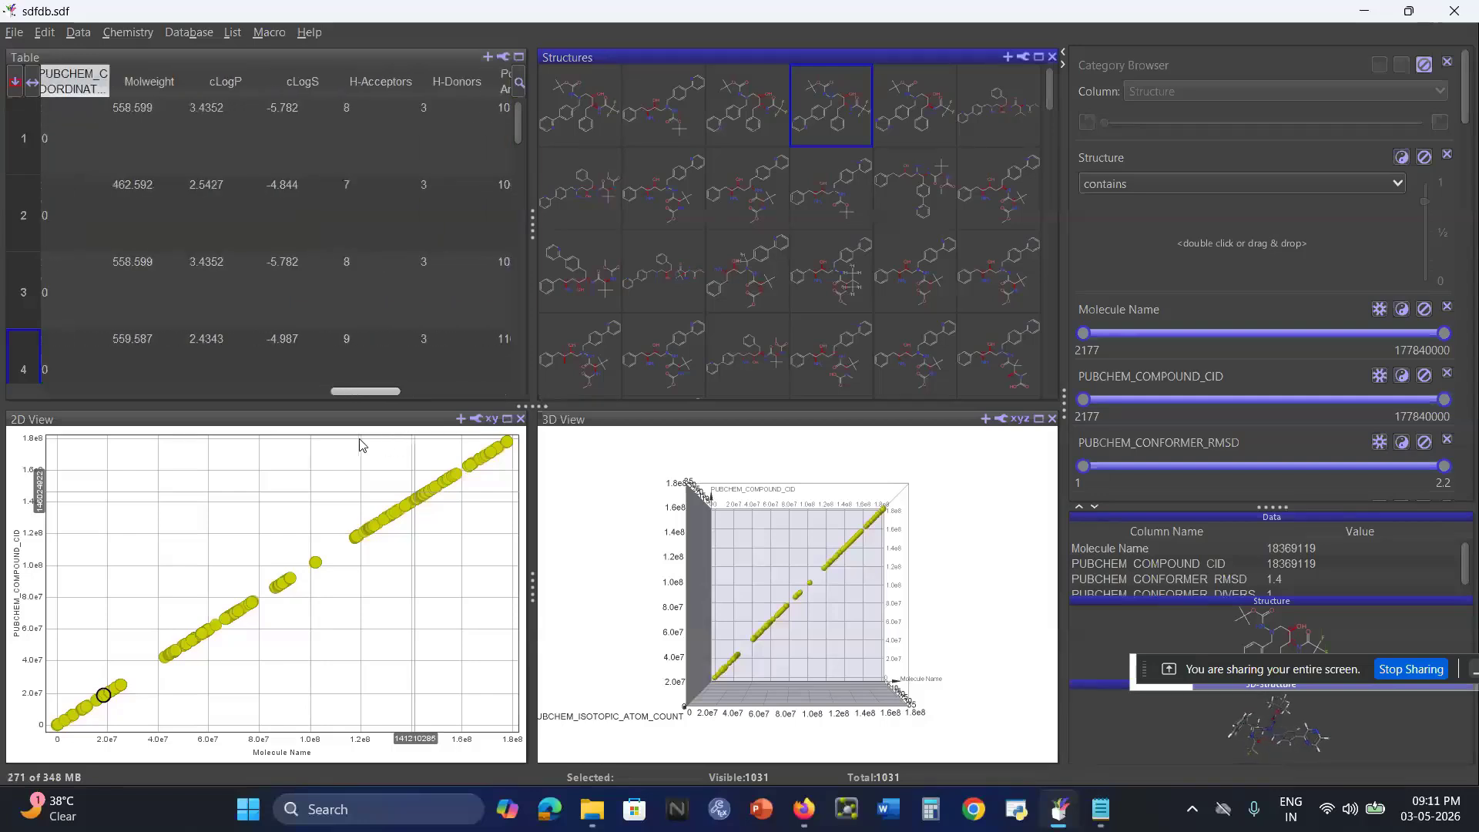
pyautogui.click(71, 99)
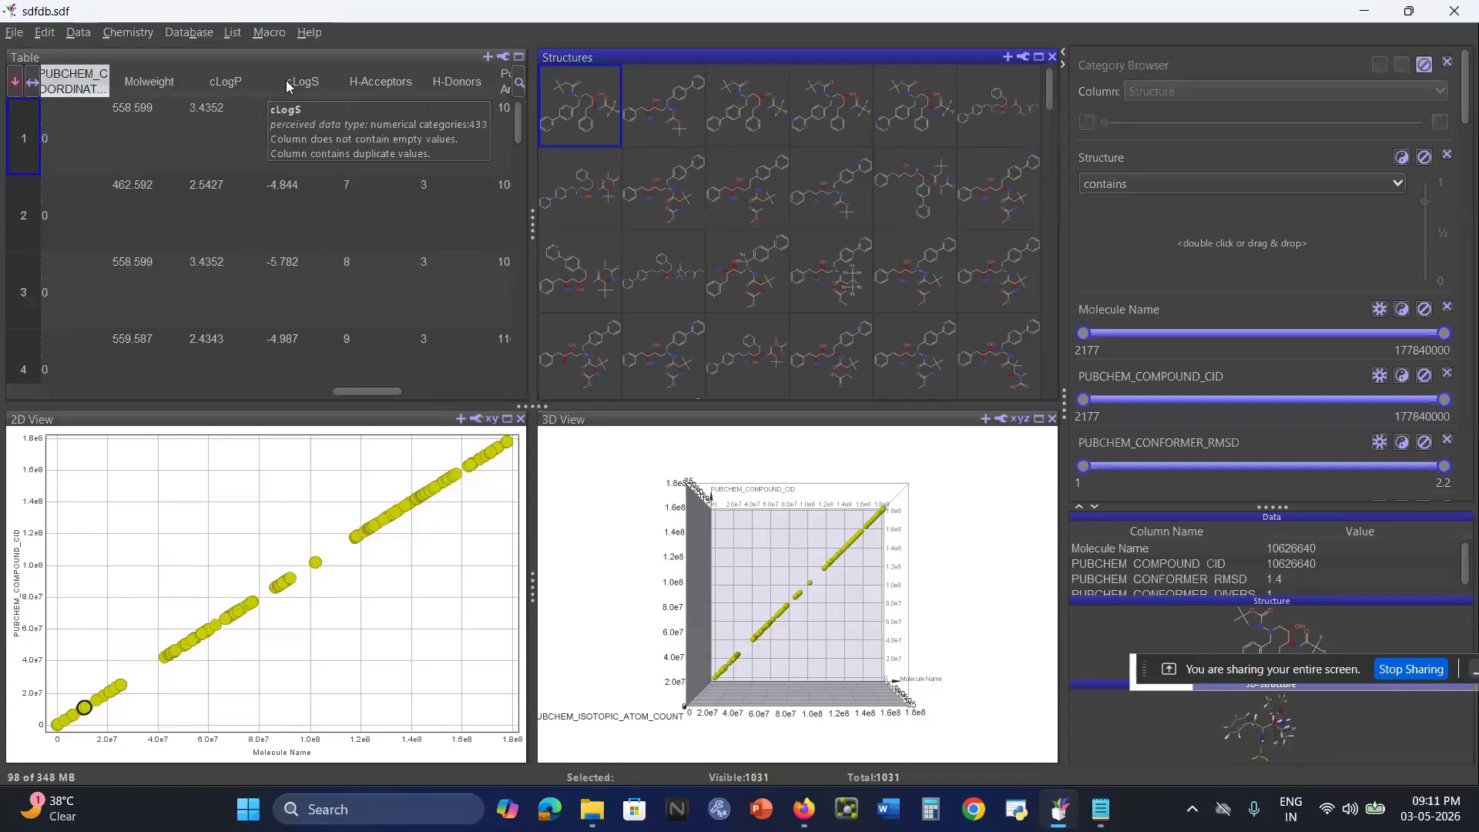
pyautogui.moveTo(362, 391); pyautogui.dragTo(473, 406)
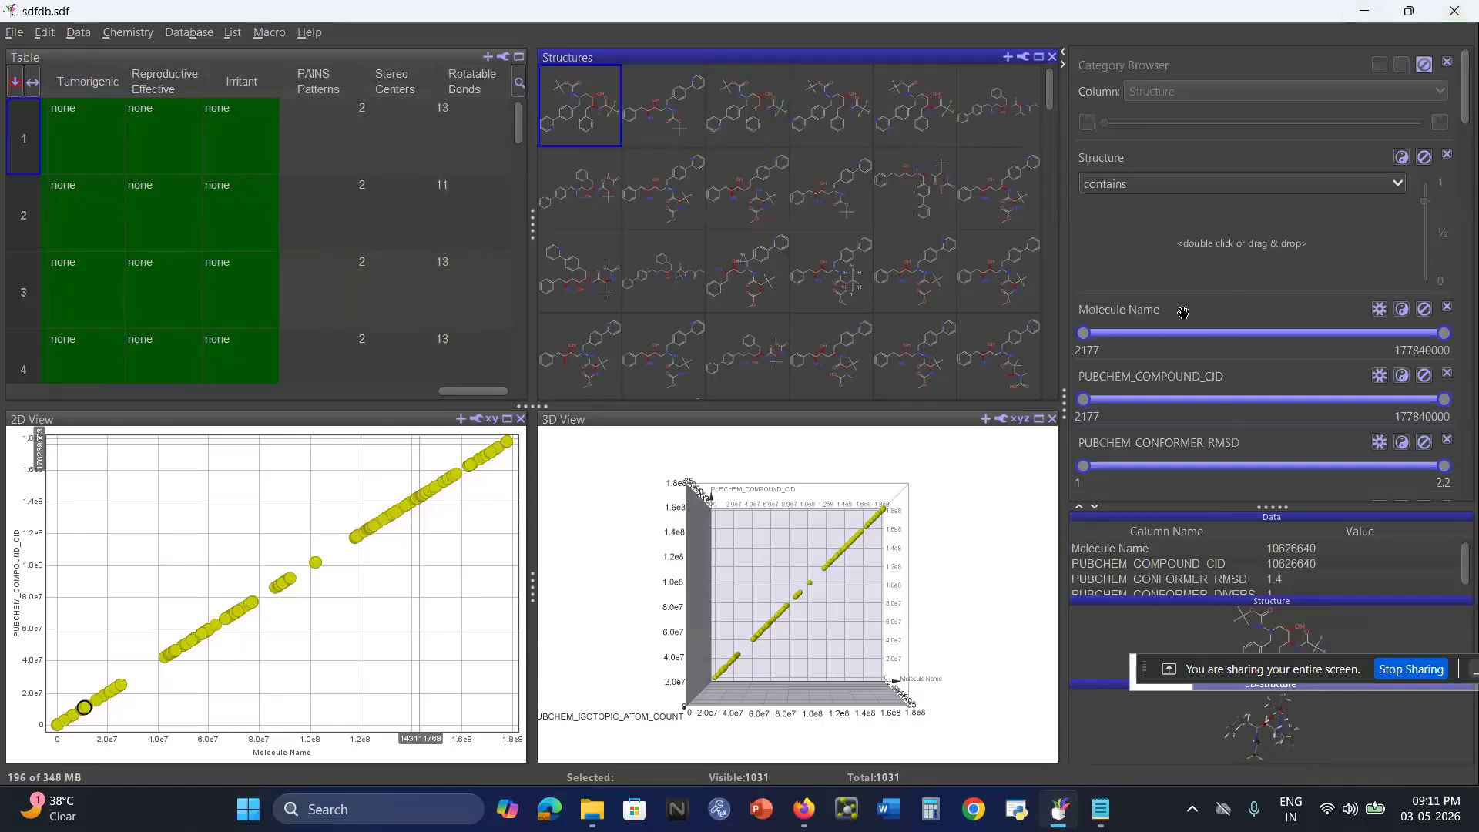
# Limit the Molweight filter to a maximum of 500.96 and the cLogP filter to a maximum of 5.0207.
pyautogui.moveTo(1083, 334); pyautogui.dragTo(1027, 344)
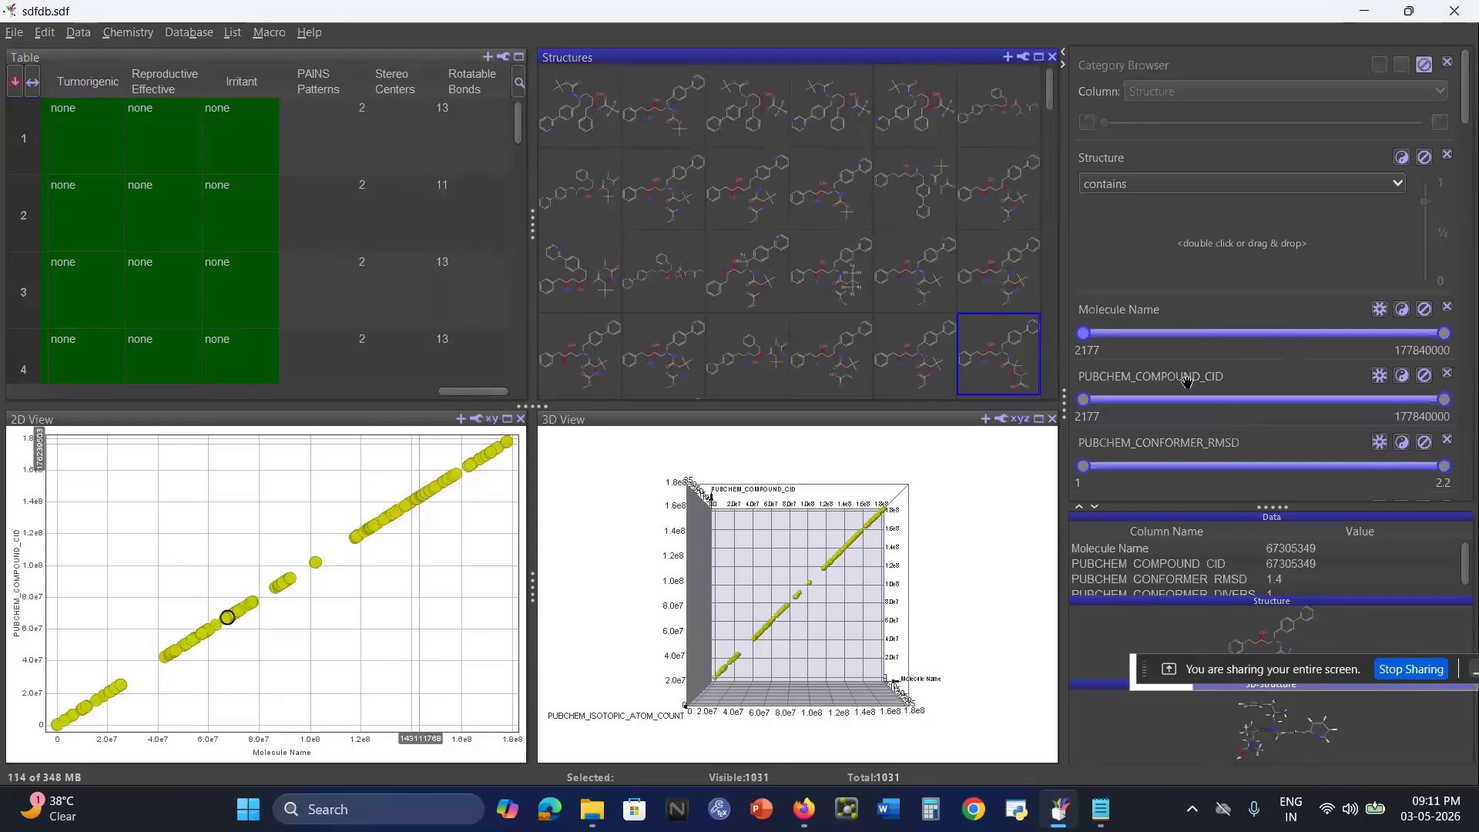
pyautogui.scroll(-4, 1187, 383)
pyautogui.scroll(-10, 1187, 388)
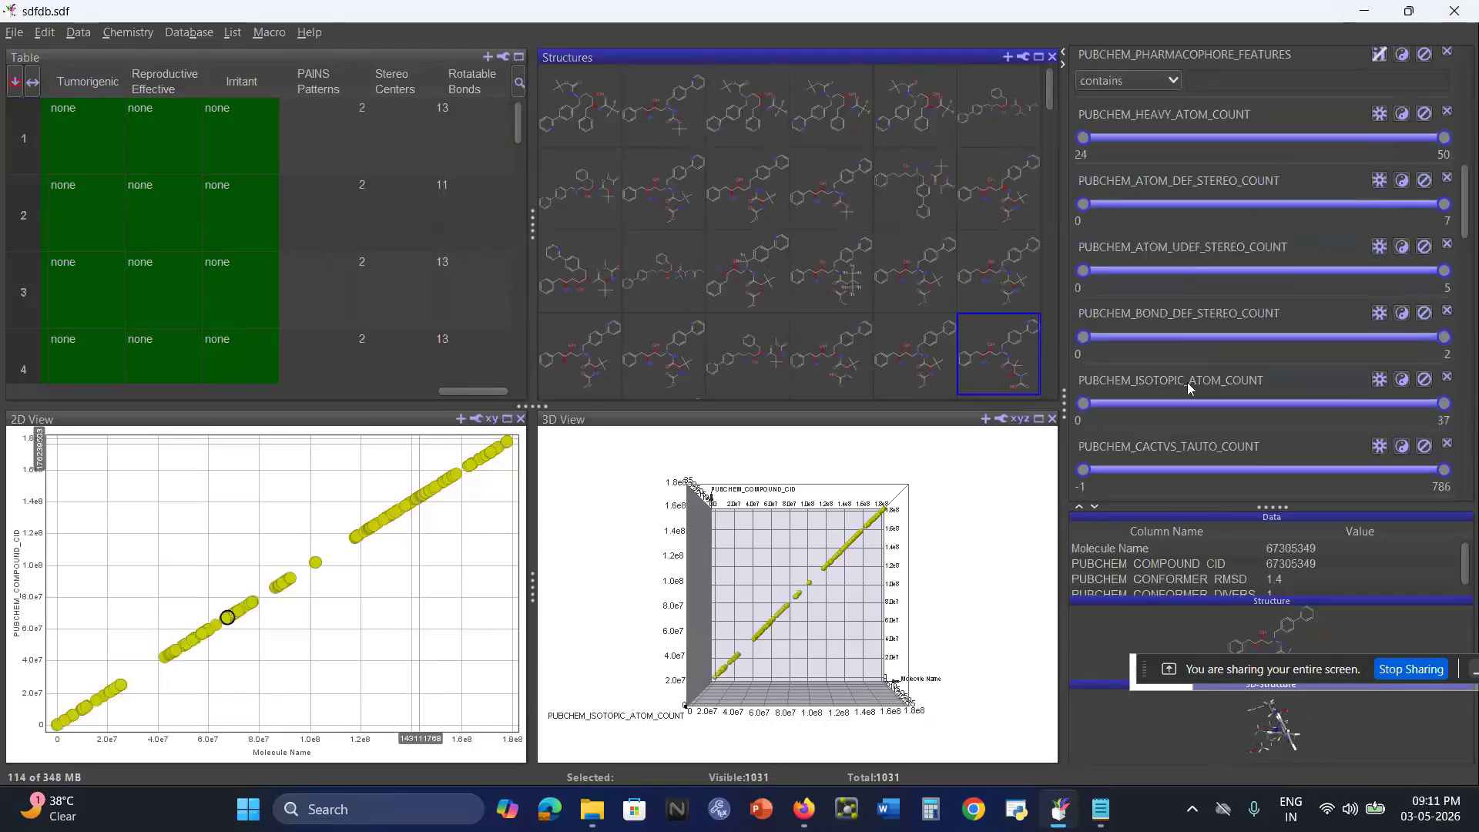
pyautogui.scroll(-10, 1188, 387)
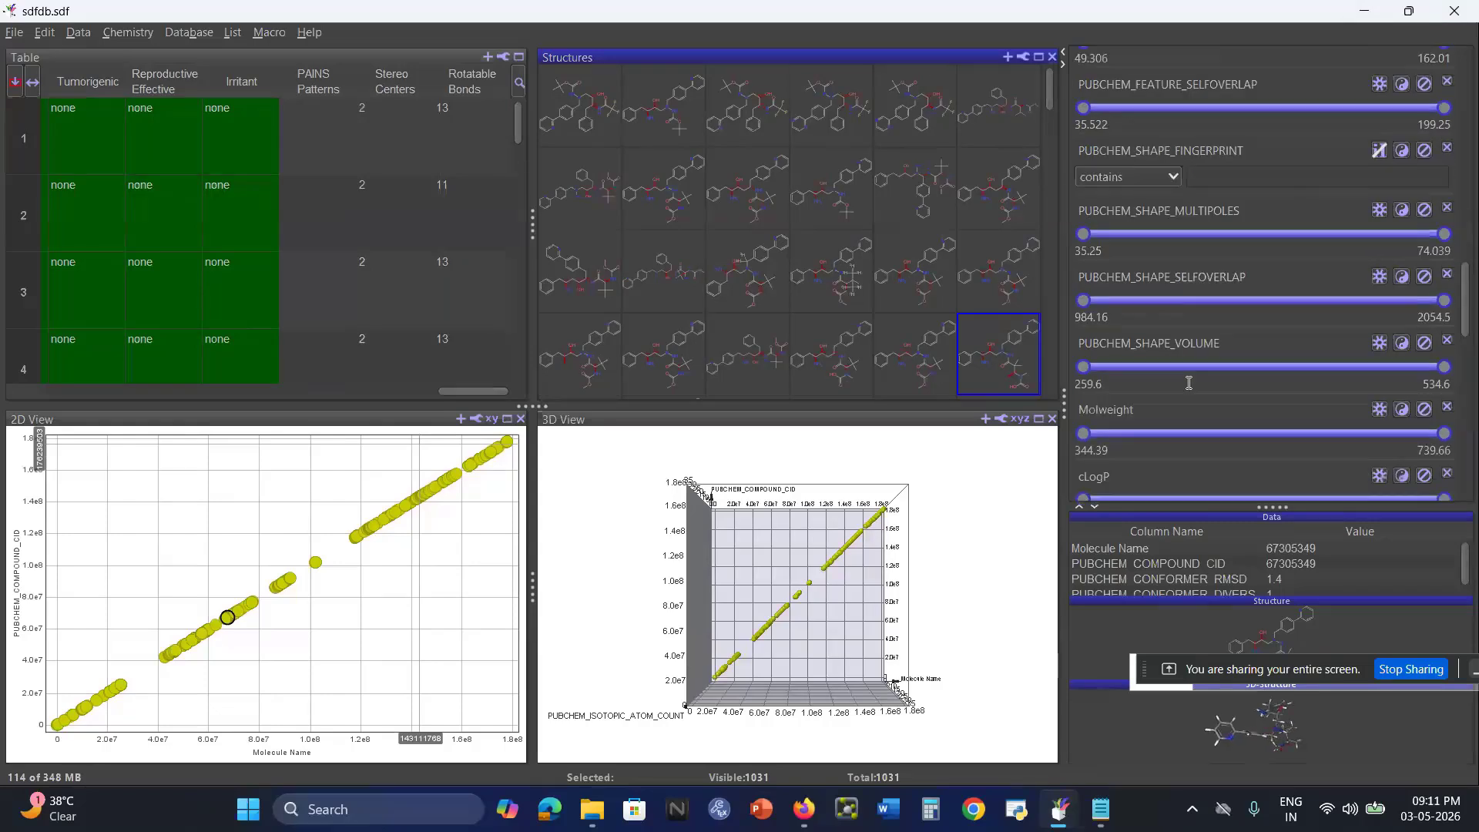
pyautogui.scroll(-1, 1205, 308)
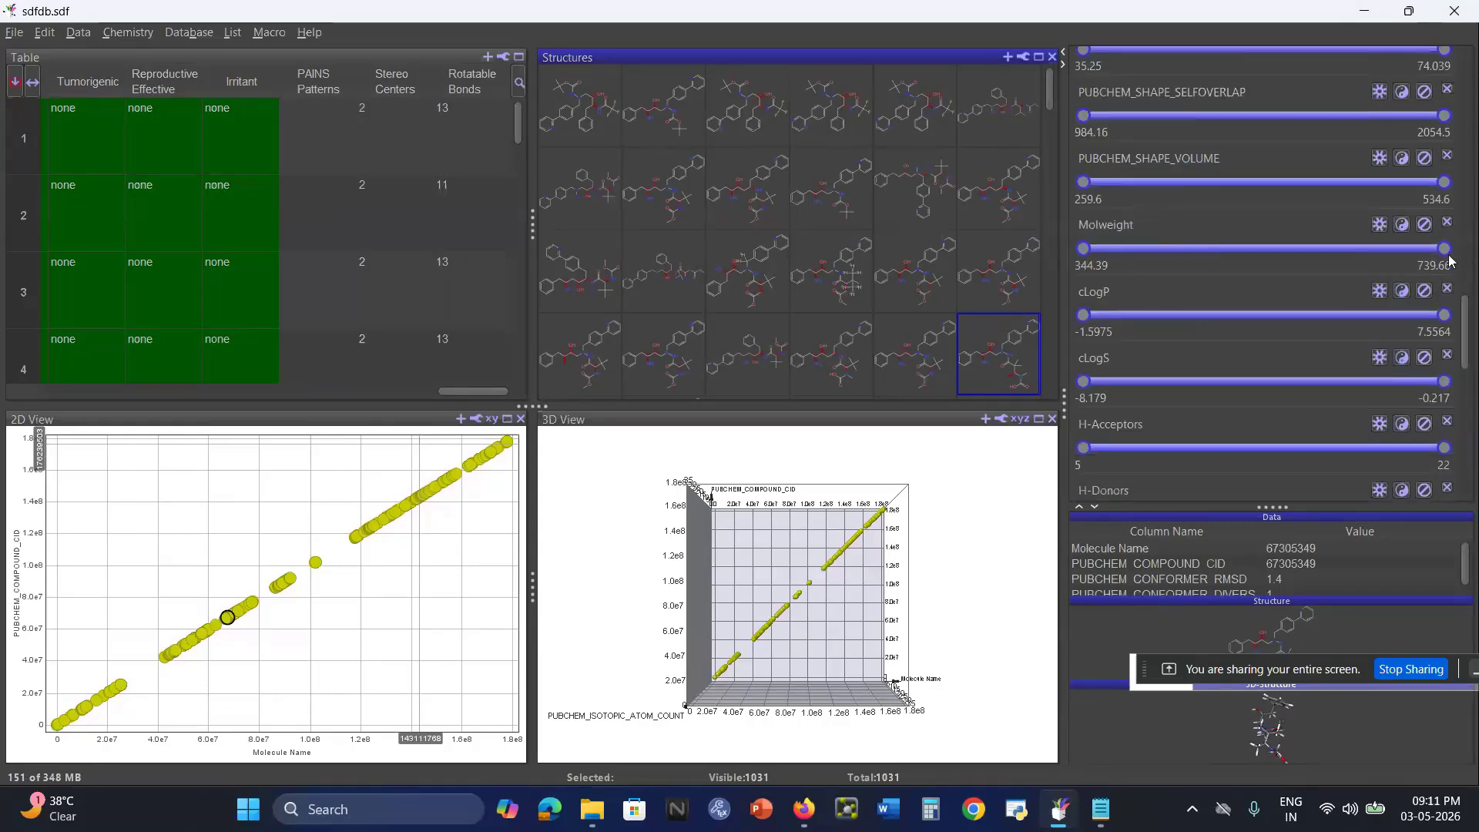
pyautogui.moveTo(1449, 254); pyautogui.dragTo(1292, 252)
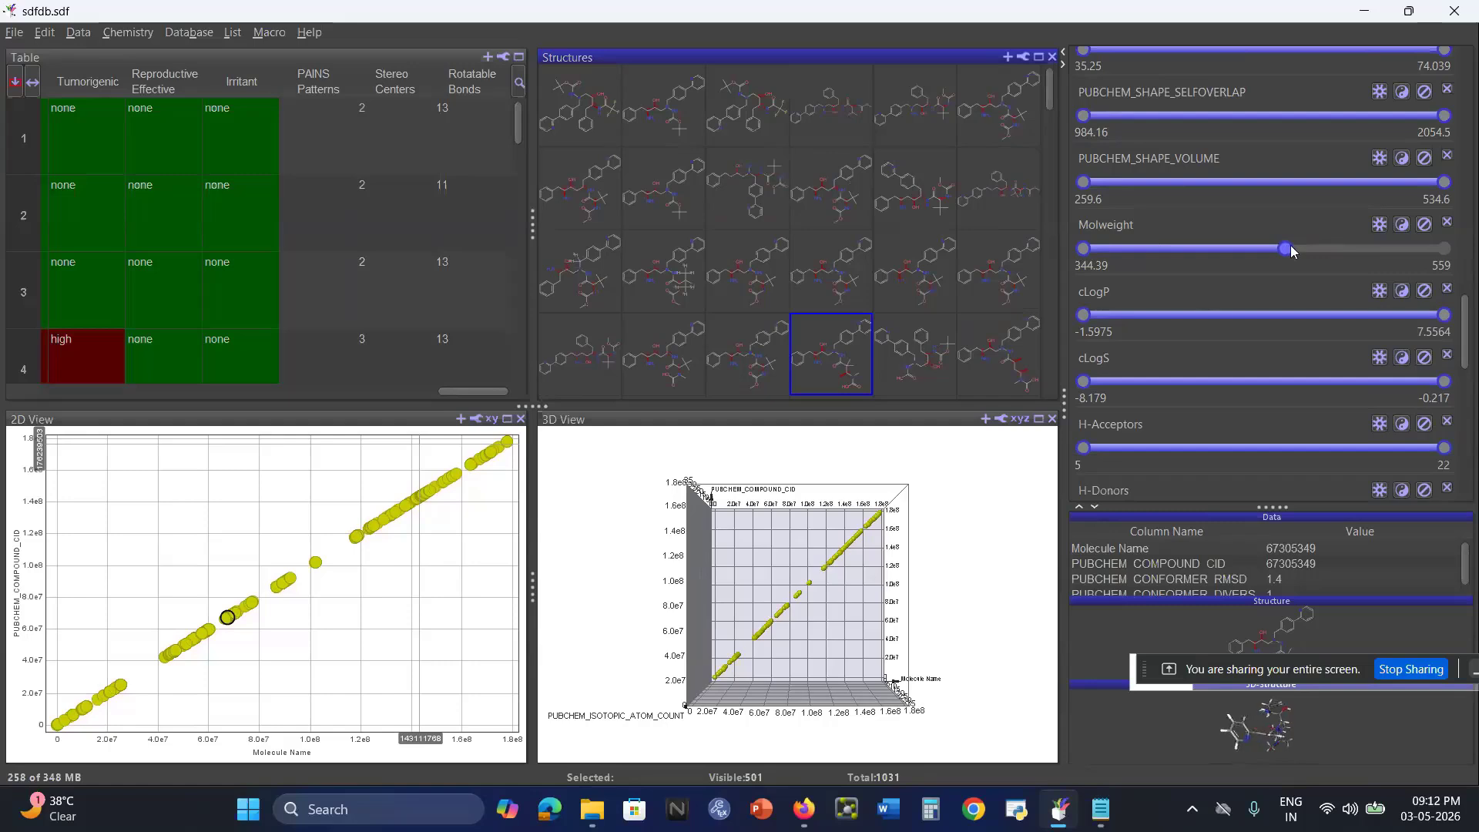
pyautogui.moveTo(1292, 252); pyautogui.dragTo(1241, 244)
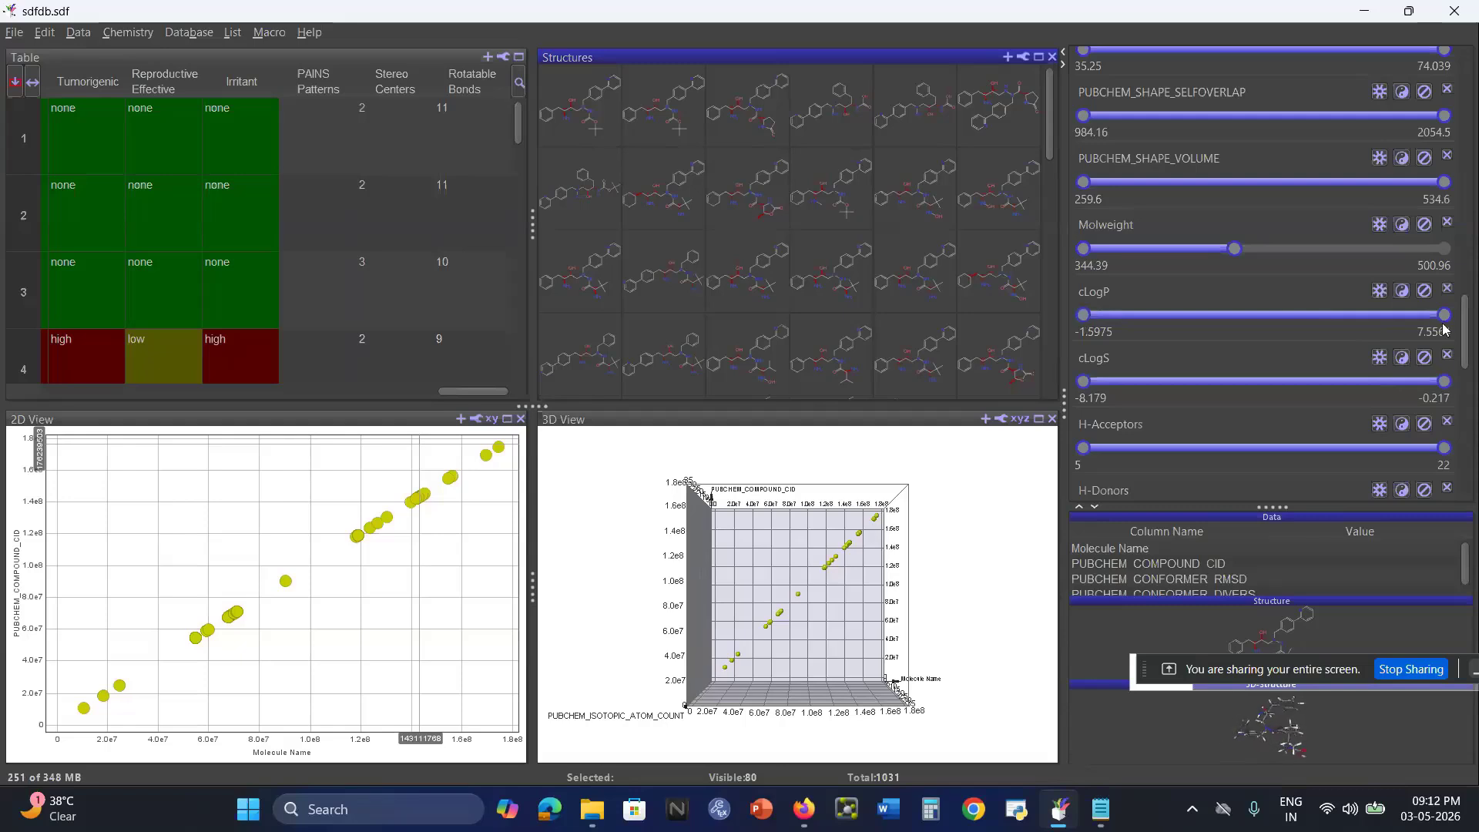
pyautogui.moveTo(1442, 320); pyautogui.dragTo(1346, 320)
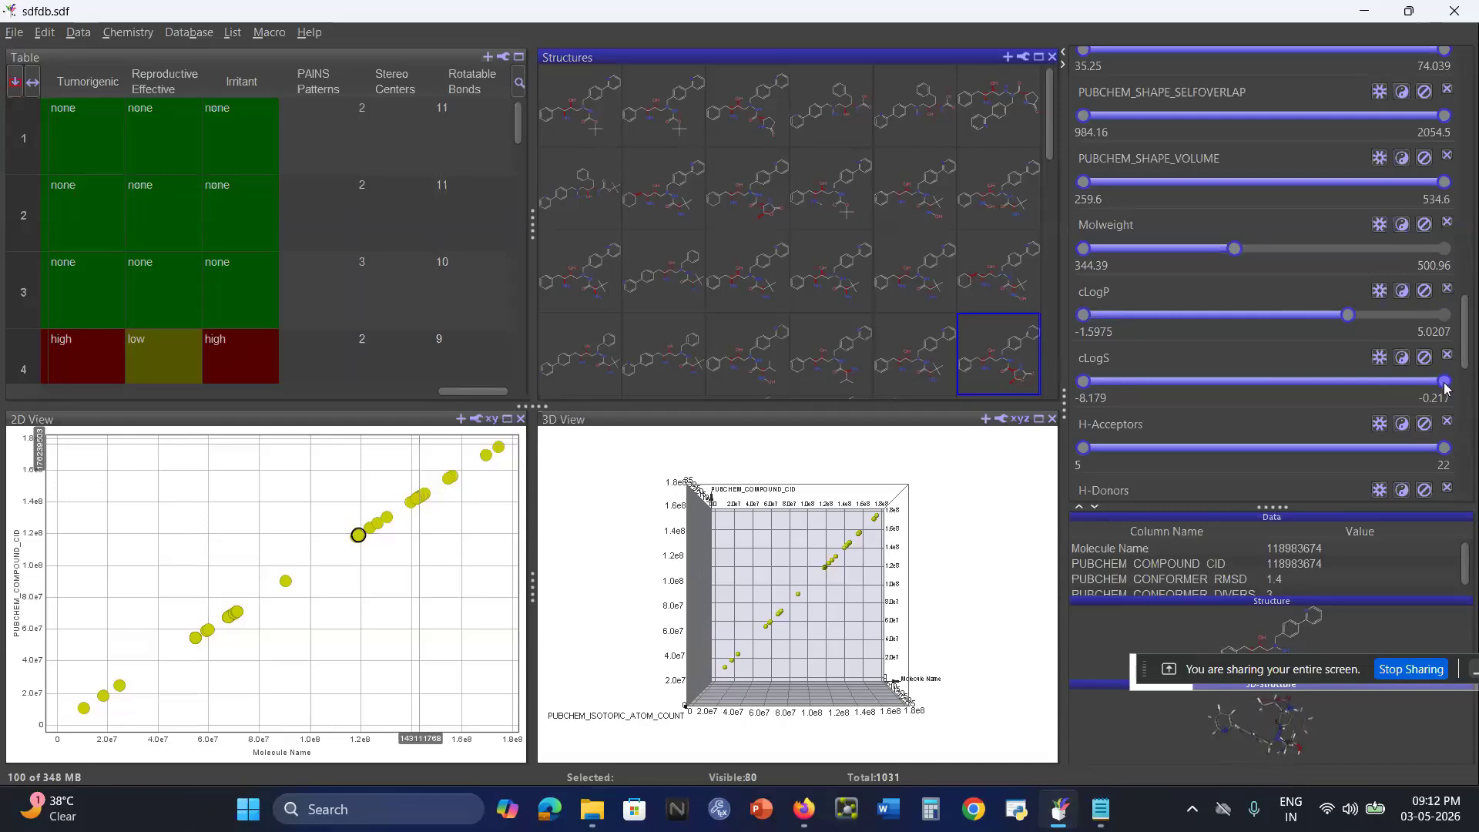
# Restrict the cLogS filter to the range -4.8707 to -1.9814, consulting the log S criterion in steps.txt.
pyautogui.moveTo(1445, 387); pyautogui.dragTo(1359, 390)
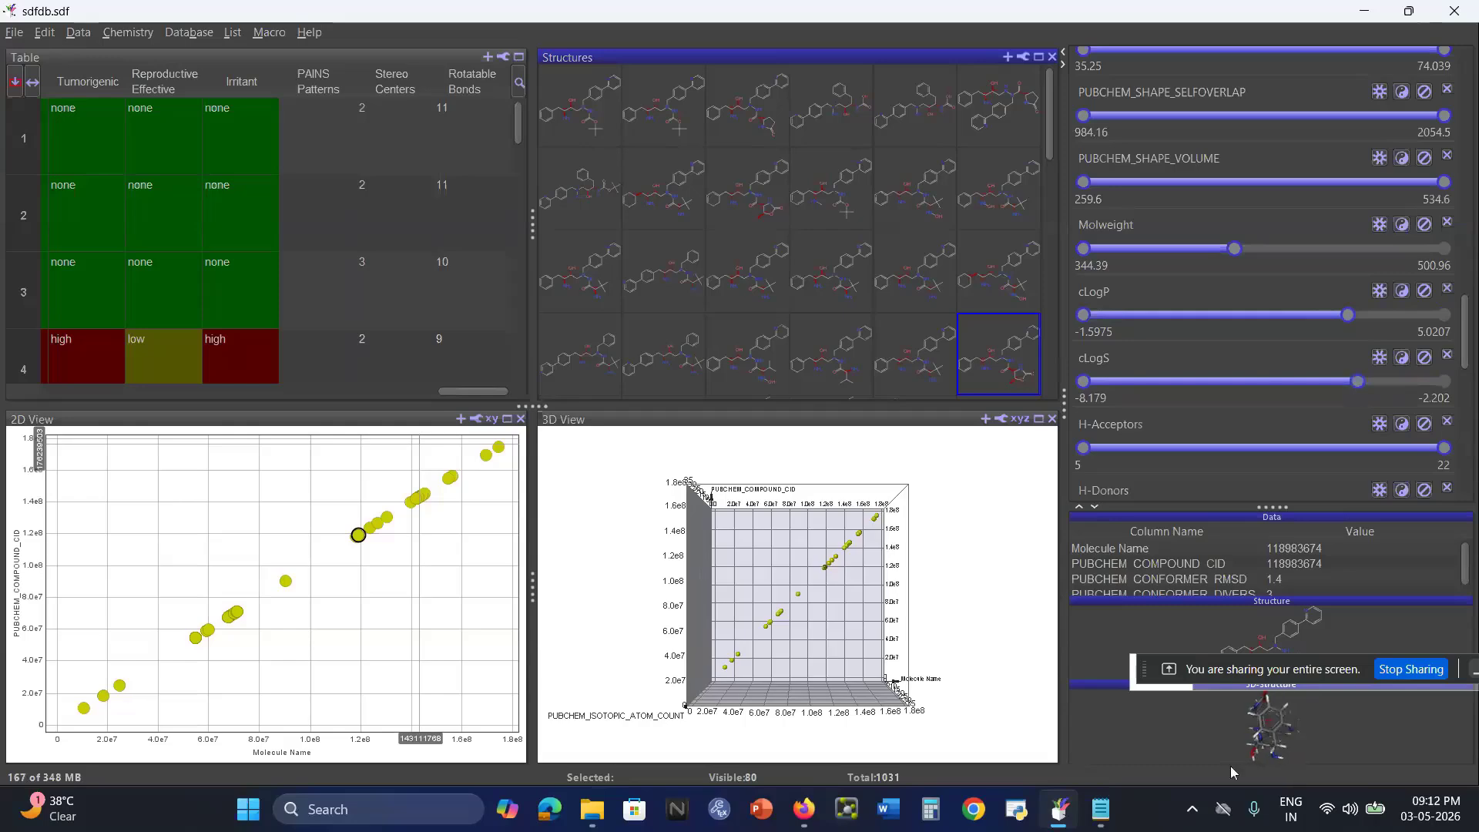
pyautogui.click(1101, 808)
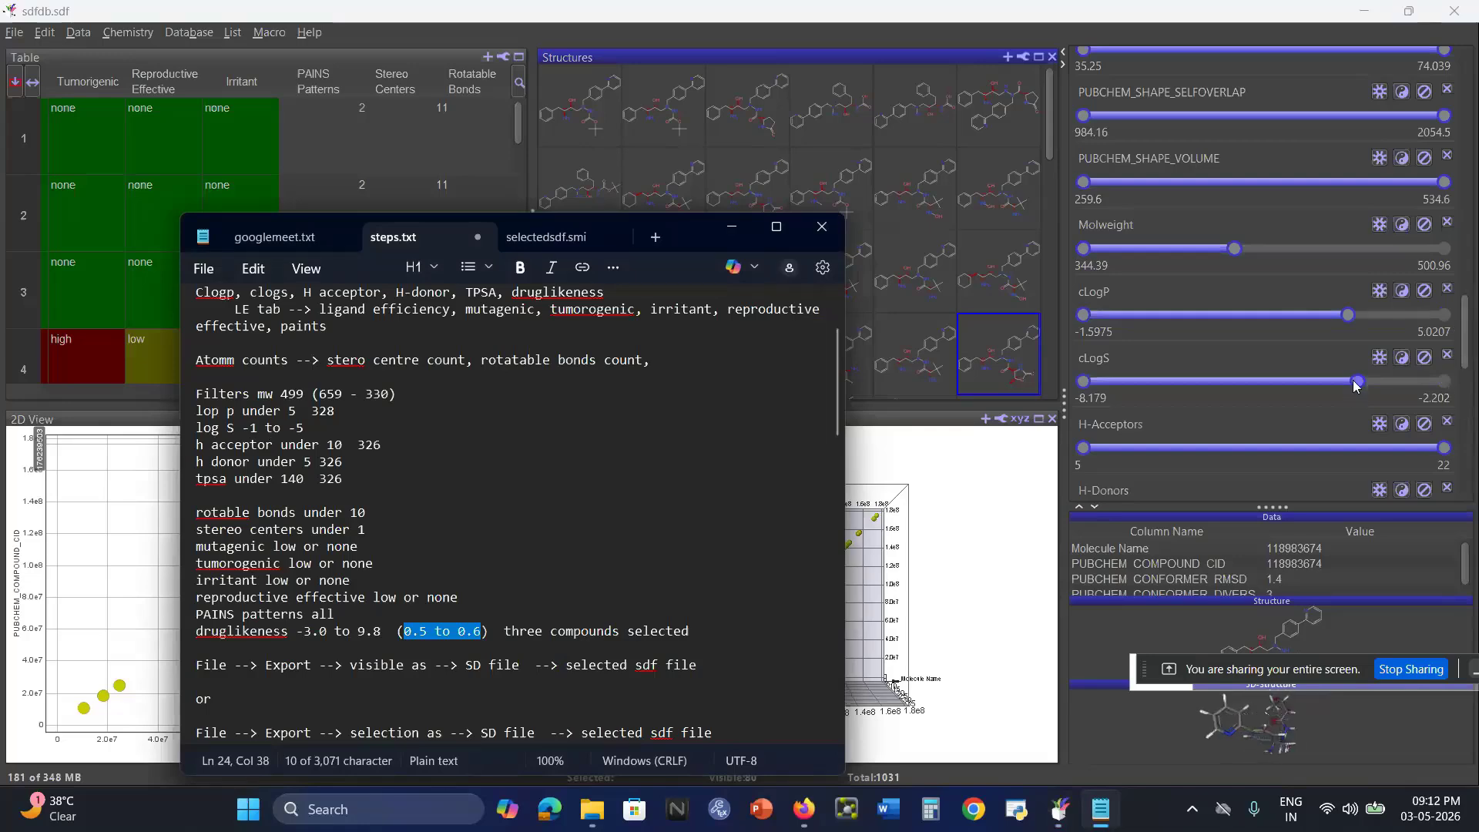
pyautogui.moveTo(1357, 385)
pyautogui.mouseDown()
pyautogui.moveTo(1294, 371)
pyautogui.moveTo(1366, 383)
pyautogui.mouseUp()
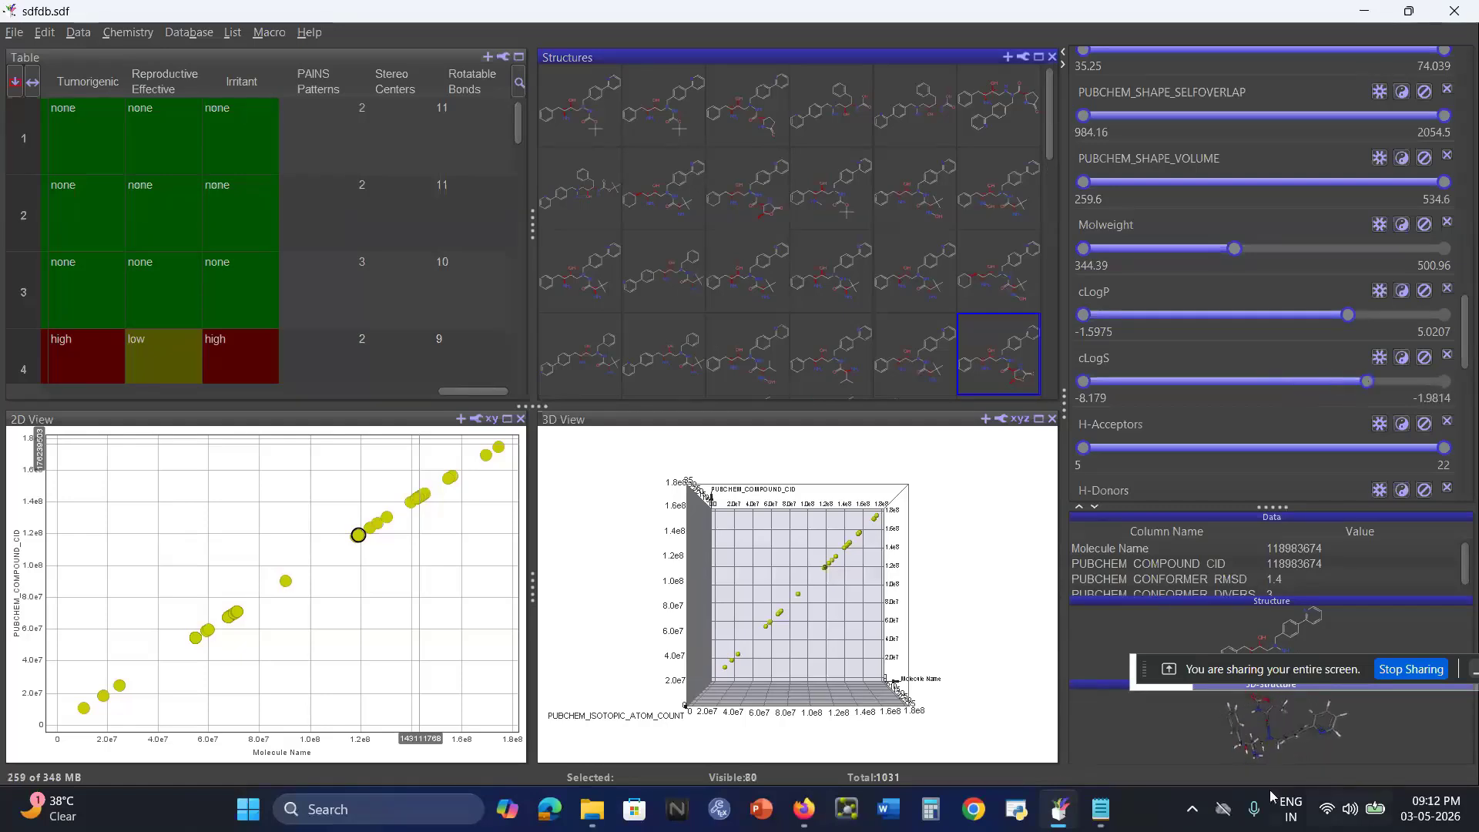
pyautogui.click(1102, 822)
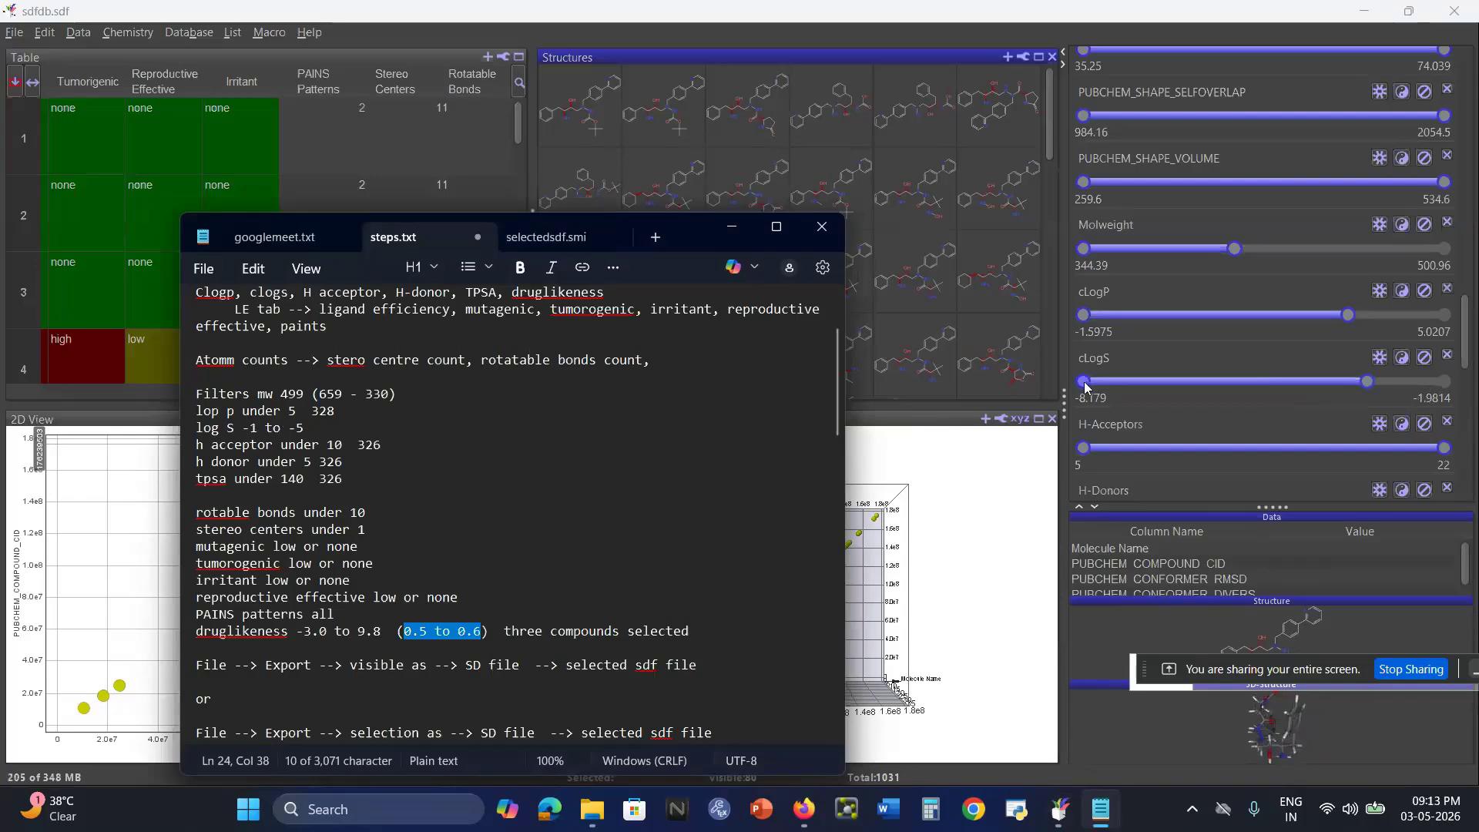
pyautogui.moveTo(1086, 386); pyautogui.dragTo(1230, 395)
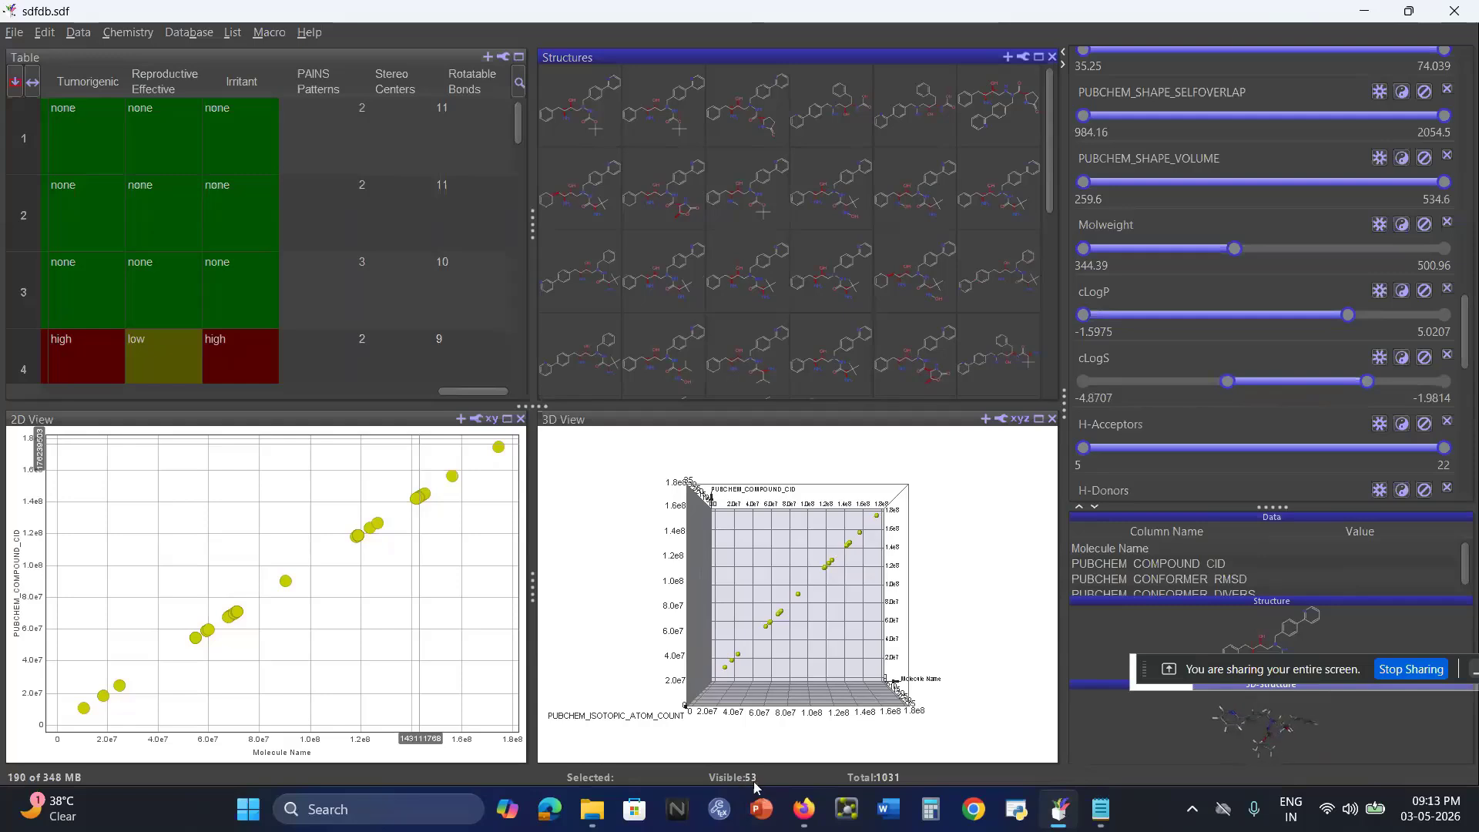
# Limit the H-Acceptors filter to a maximum of 9.7562 and the H-Donors filter to a maximum of 4.8006.
pyautogui.scroll(-1, 1269, 422)
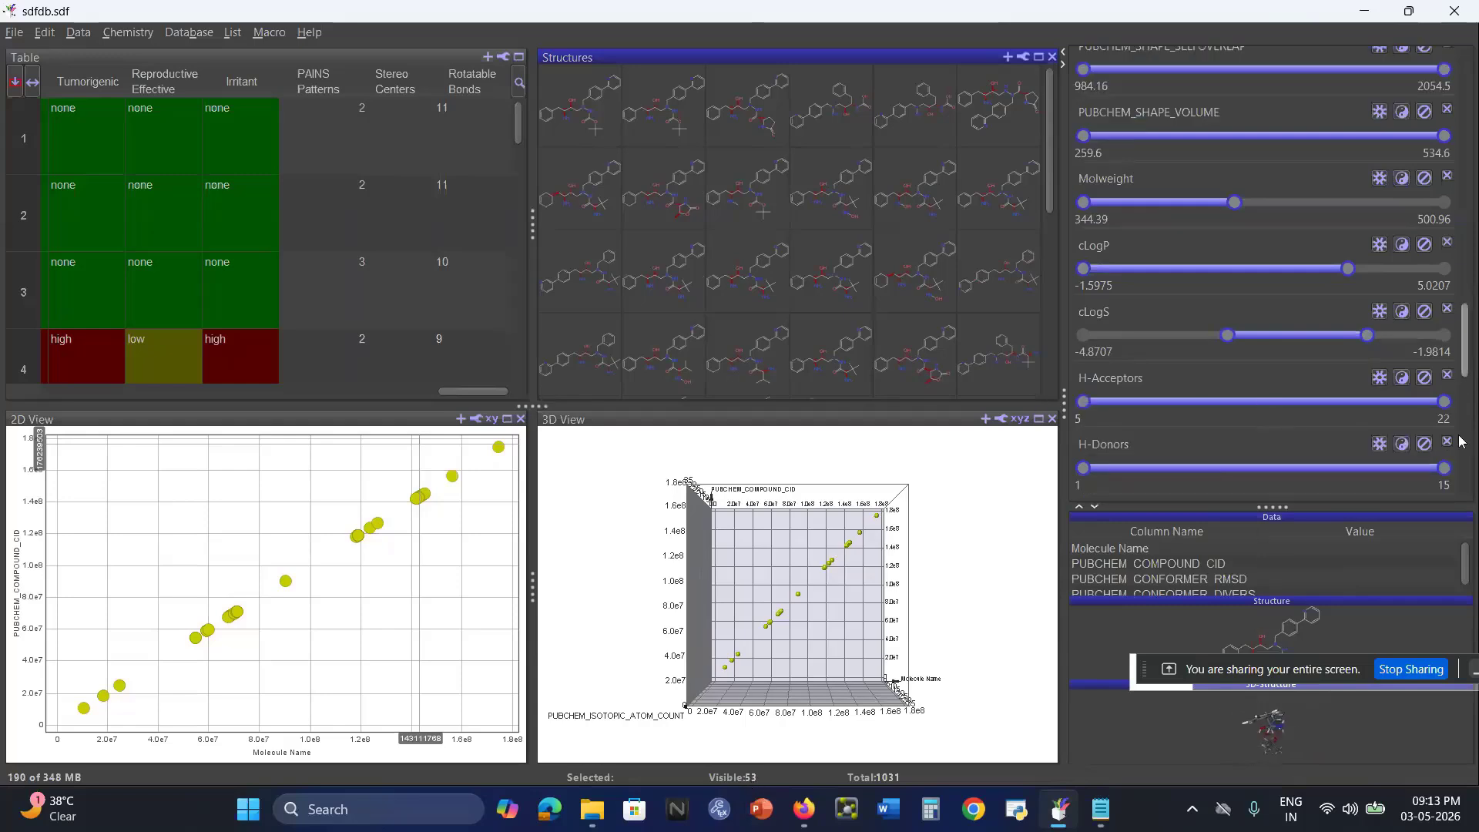
pyautogui.moveTo(1445, 402); pyautogui.dragTo(1200, 399)
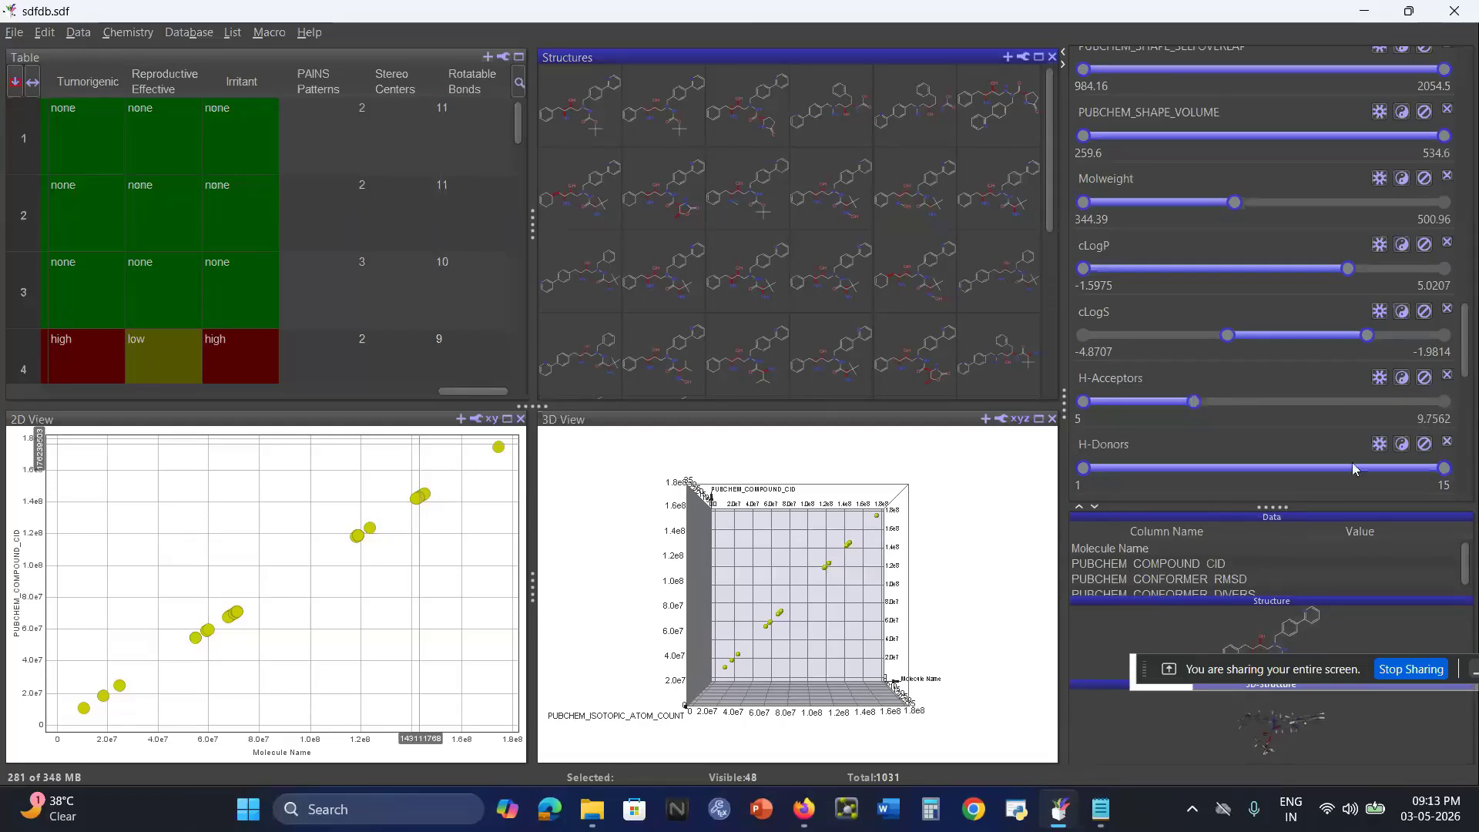
pyautogui.moveTo(1444, 468); pyautogui.dragTo(1190, 470)
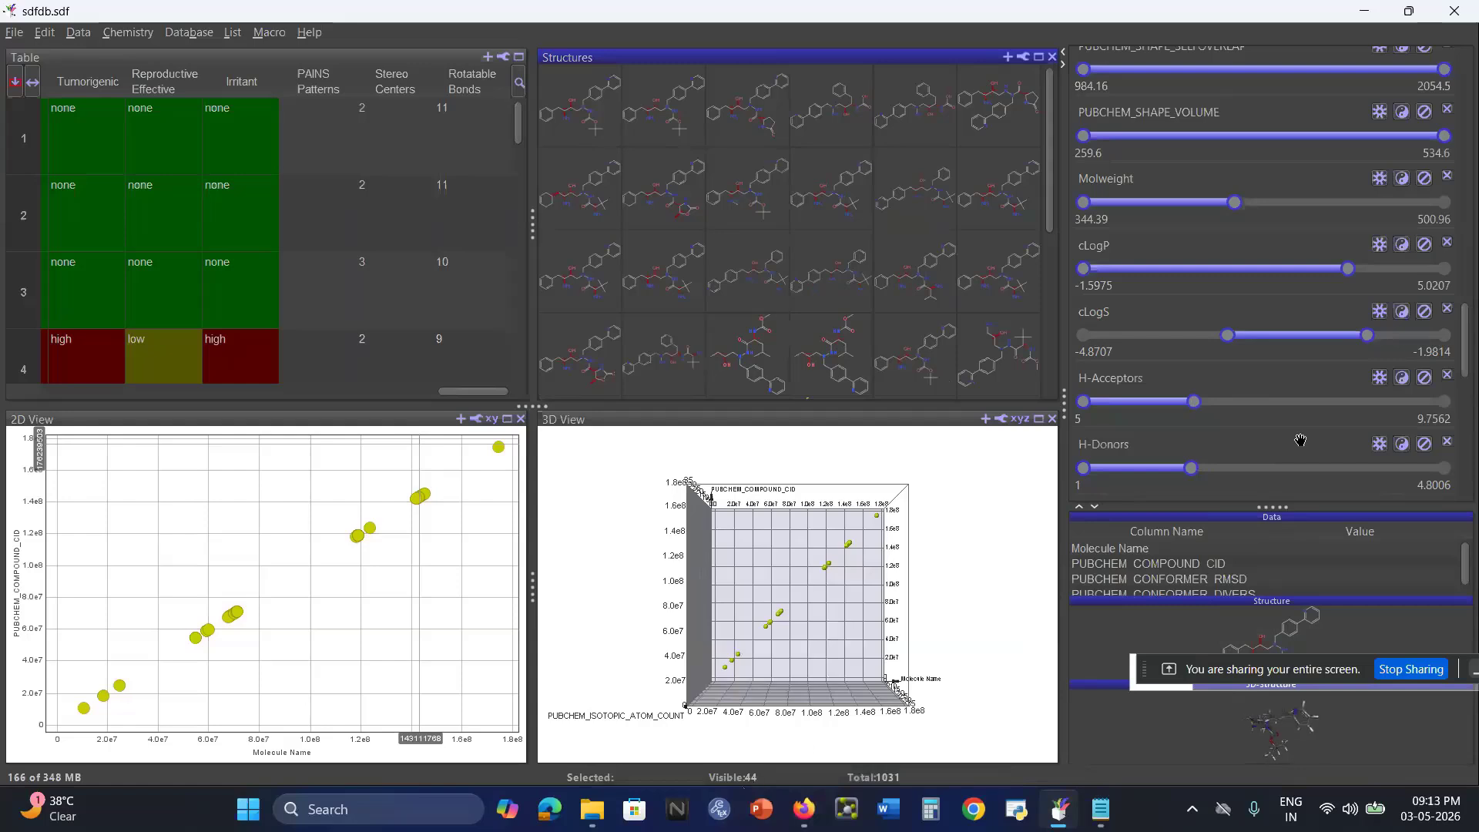
# Limit the Polar Surface Area filter to a maximum of 138.23, checking the TPSA criterion in steps.txt.
pyautogui.scroll(-2, 1225, 462)
pyautogui.scroll(-1, 1235, 426)
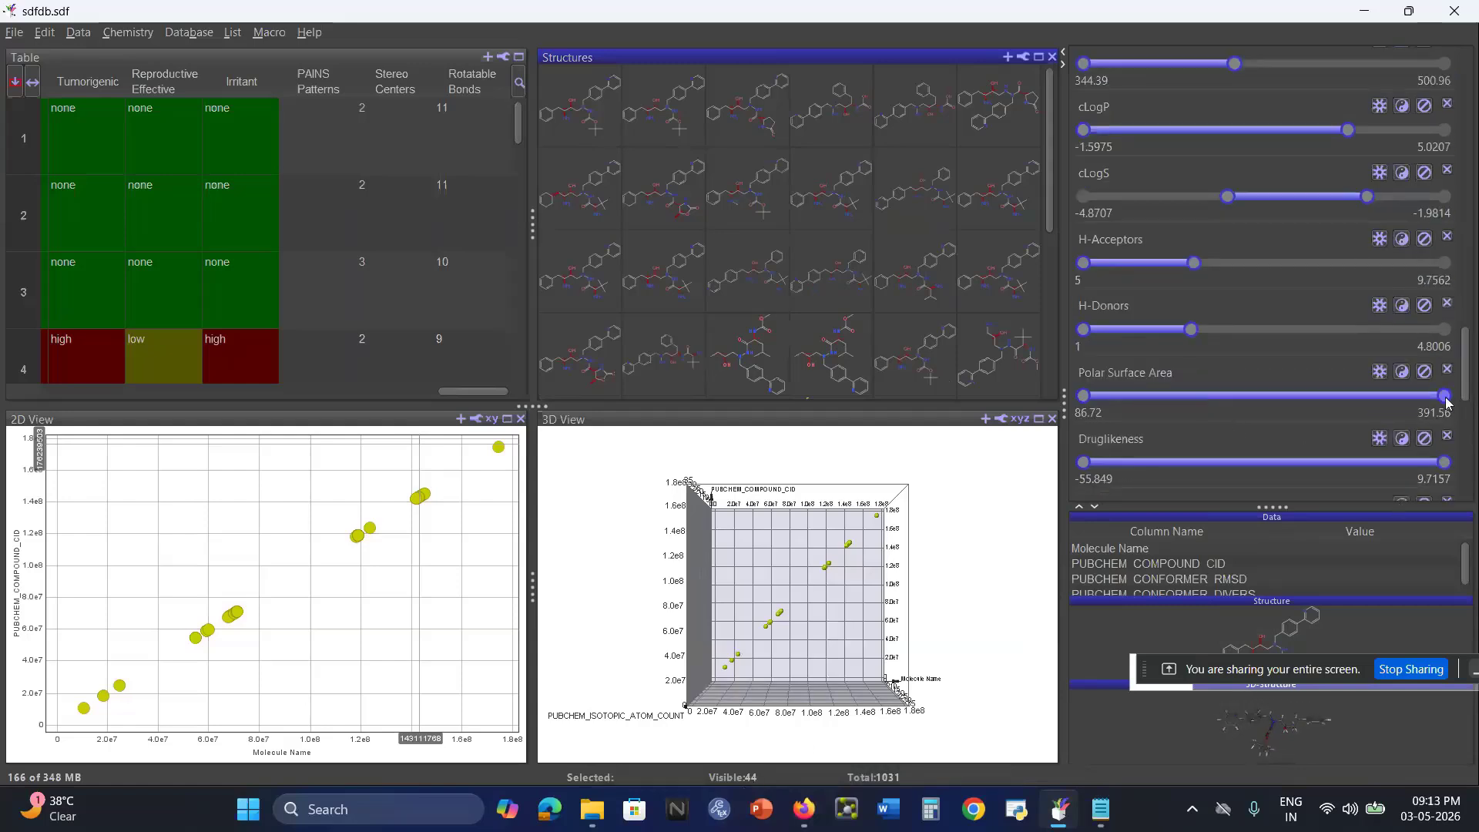
pyautogui.moveTo(1445, 398); pyautogui.dragTo(1146, 397)
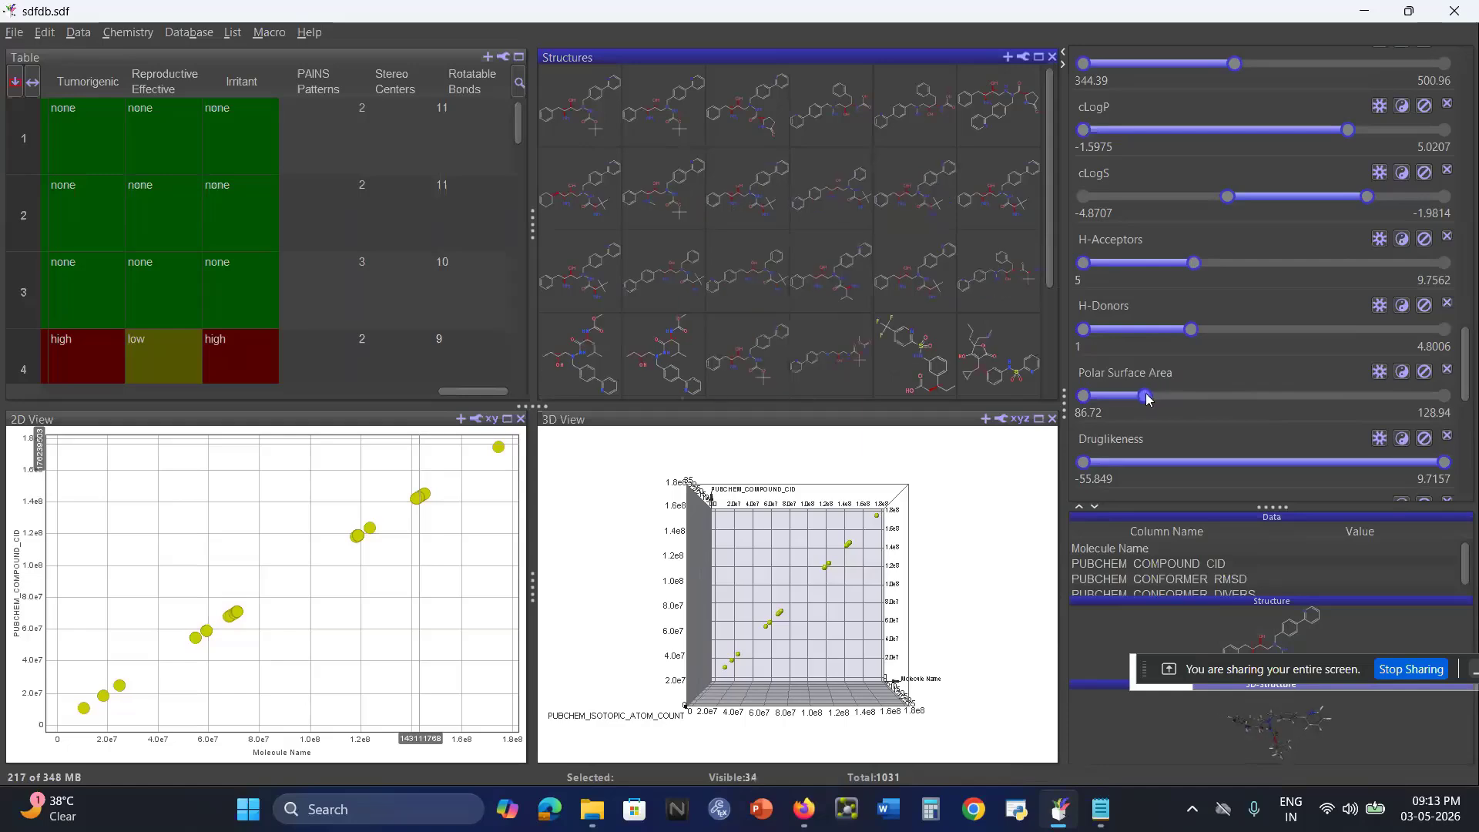
pyautogui.click(1101, 810)
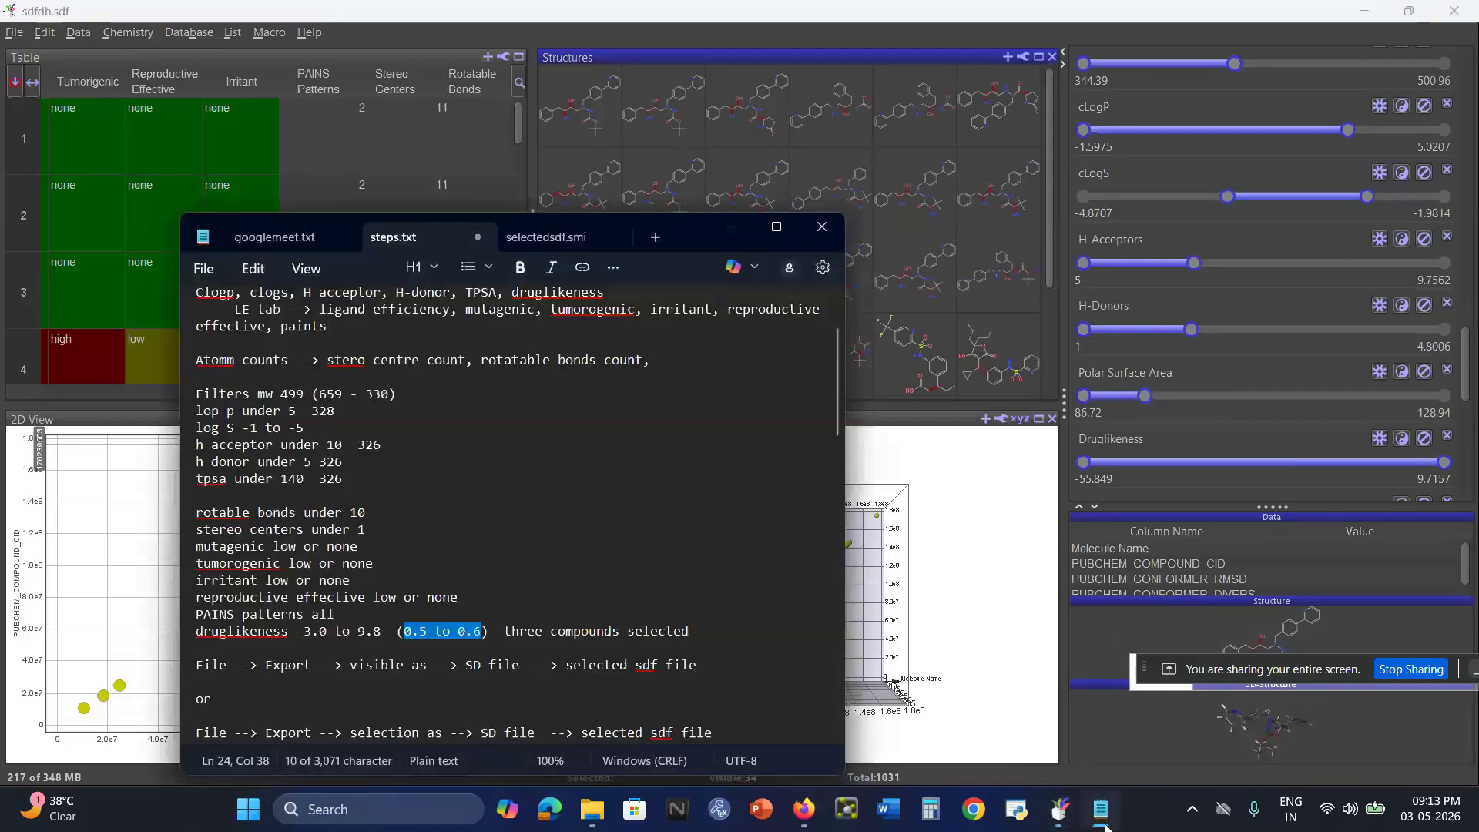
pyautogui.click(1104, 824)
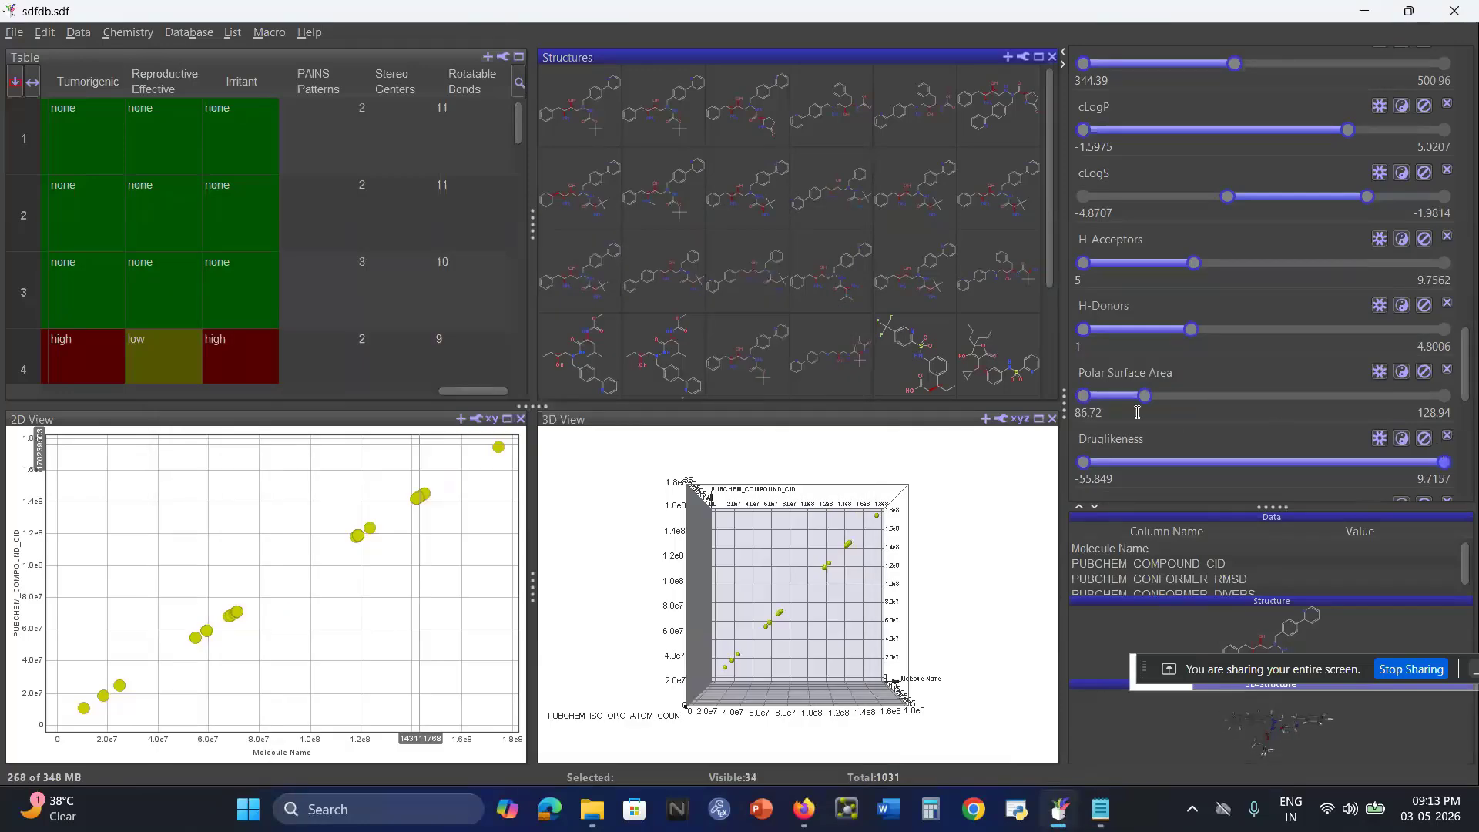
pyautogui.moveTo(1142, 402); pyautogui.dragTo(1153, 405)
# Restrict the Druglikeness filter to the range -2.8161 to 0.63472.
pyautogui.scroll(-1, 1221, 469)
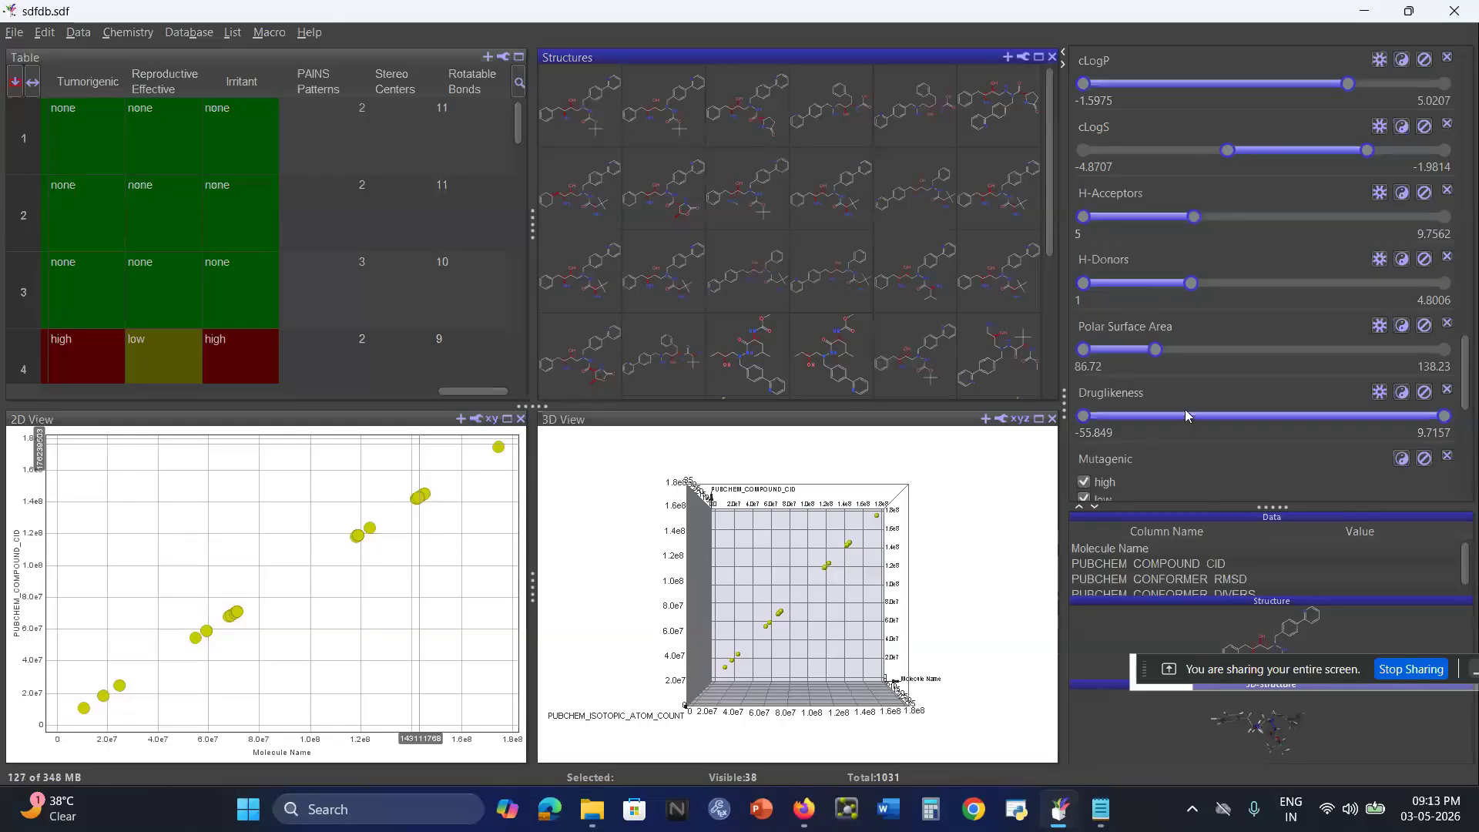
pyautogui.moveTo(1445, 417); pyautogui.dragTo(1418, 424)
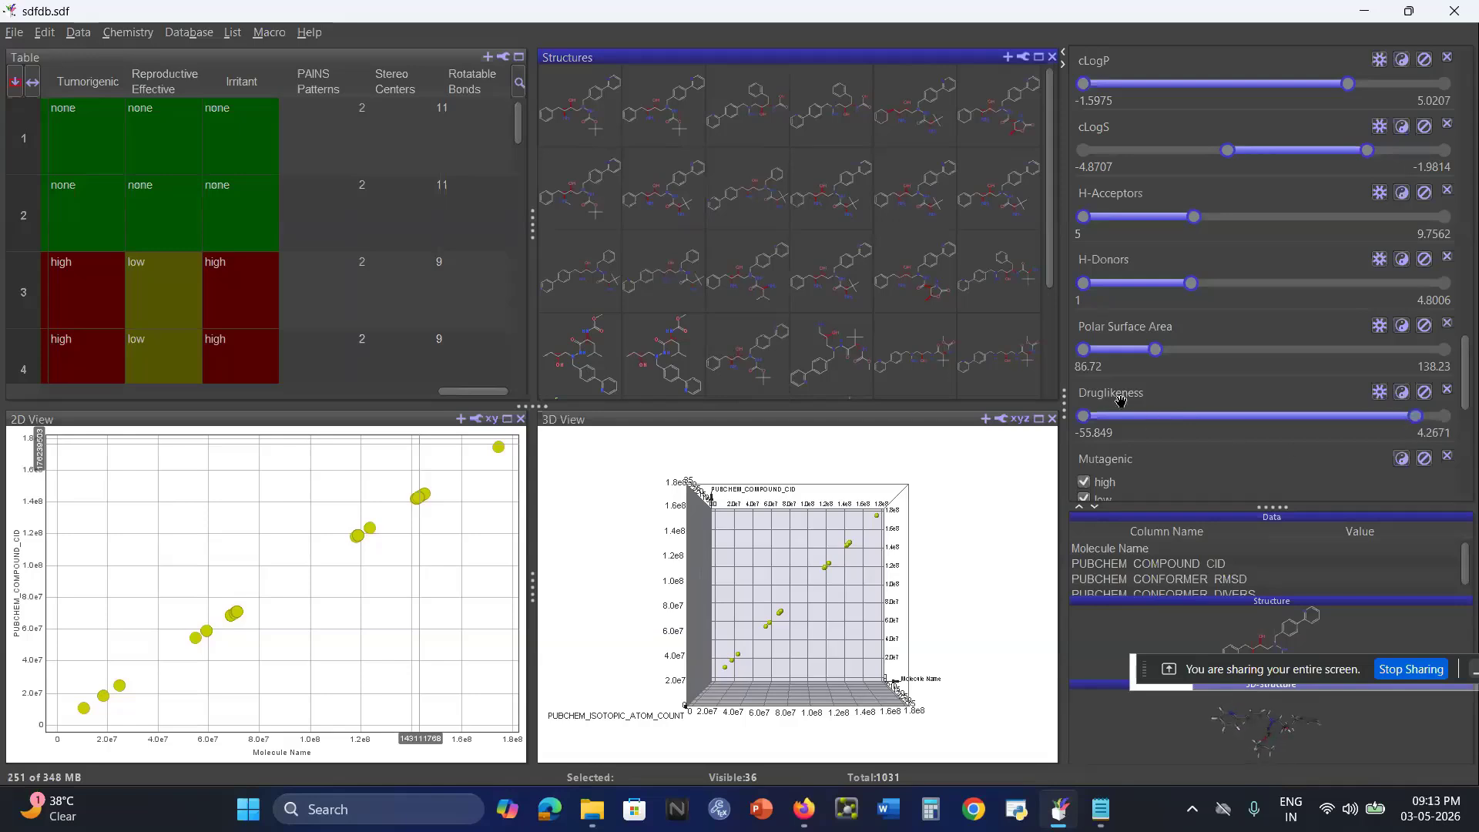
pyautogui.moveTo(1085, 416); pyautogui.dragTo(1364, 423)
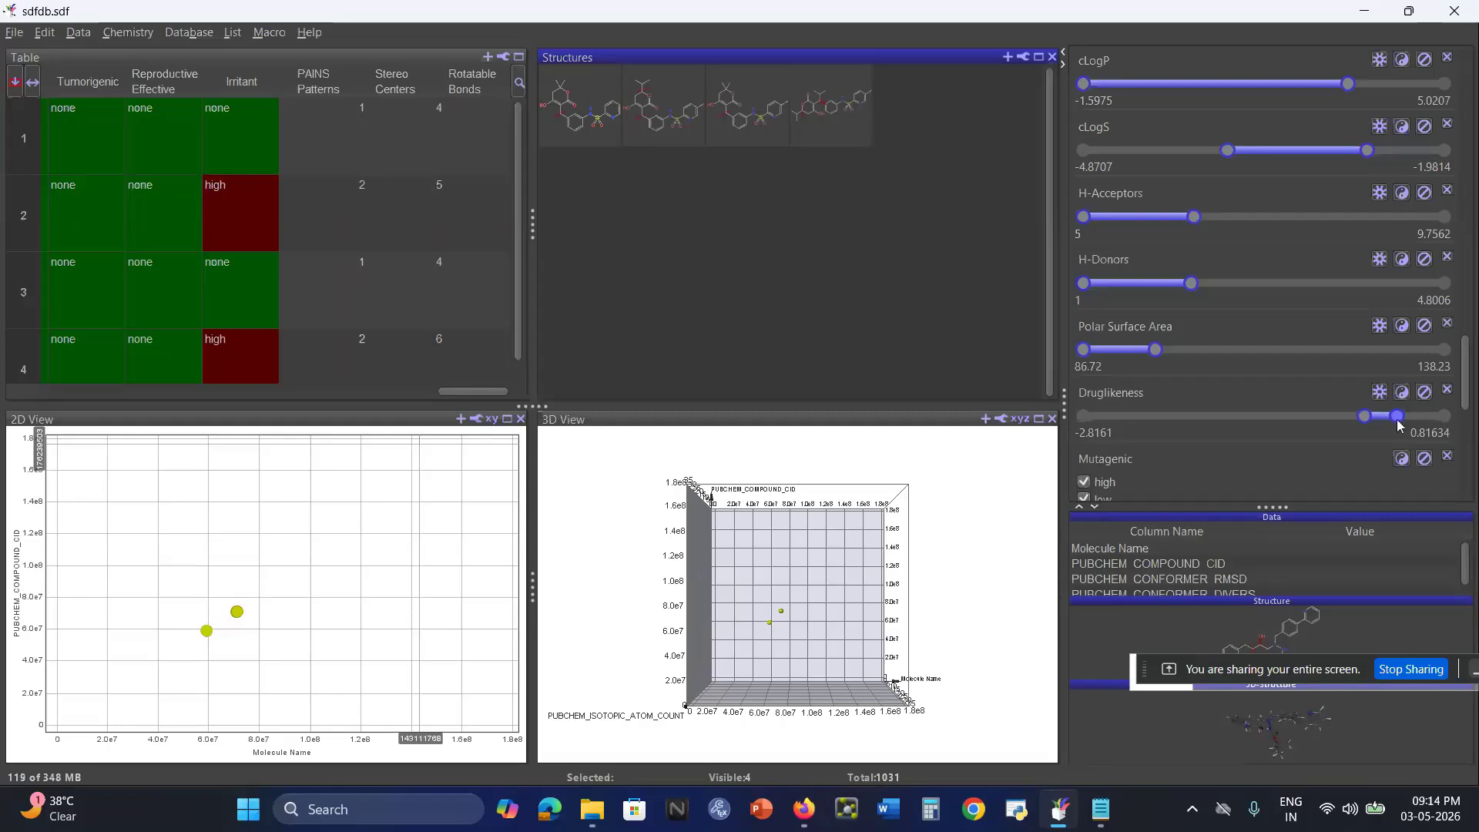
pyautogui.click(1397, 419)
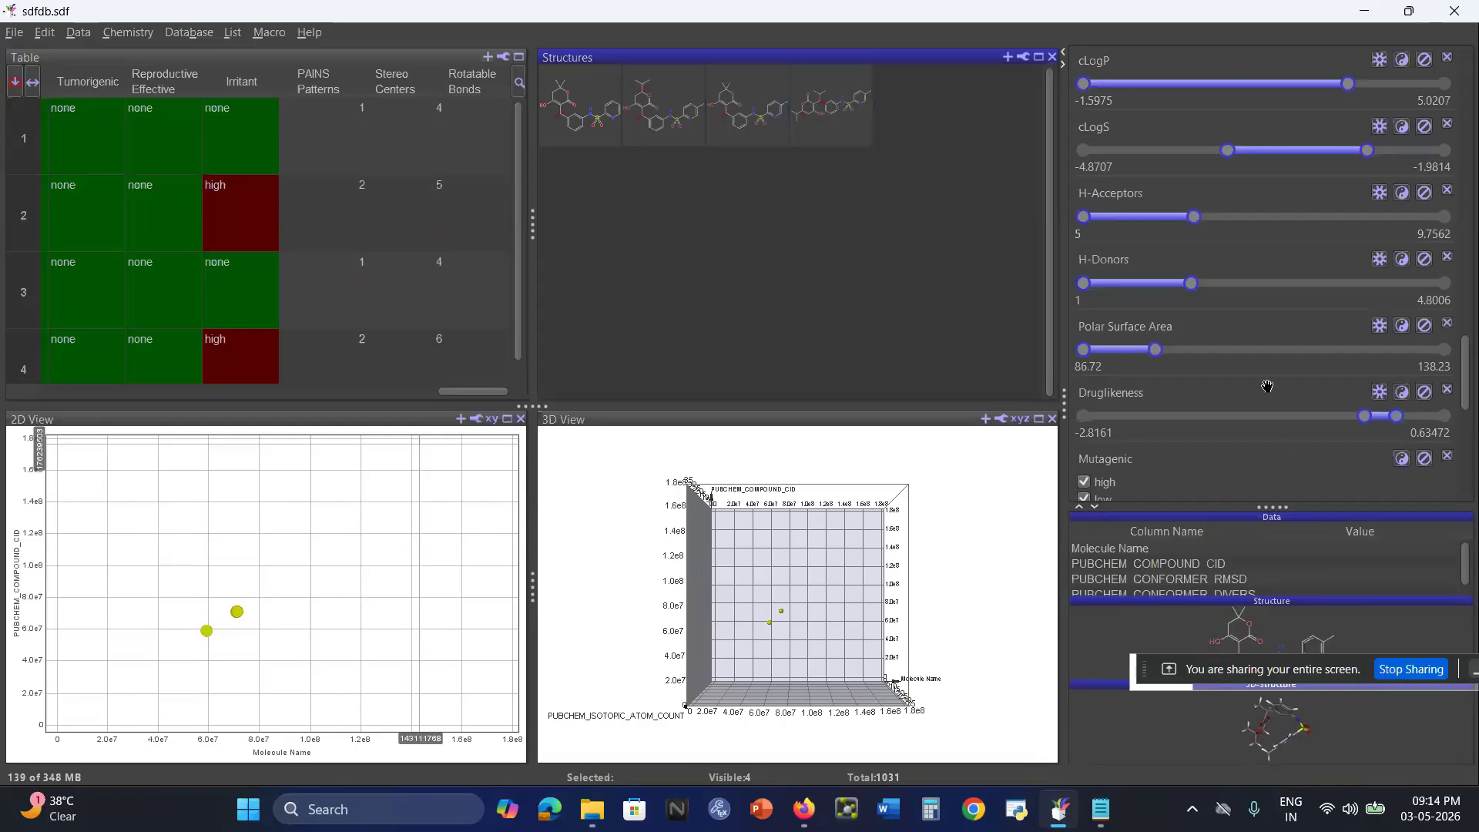
# Exclude the high category from the Mutagenic, Tumorigenic, Reproductive Effective and Irritant filters, keeping low and none.
pyautogui.scroll(-3, 1280, 337)
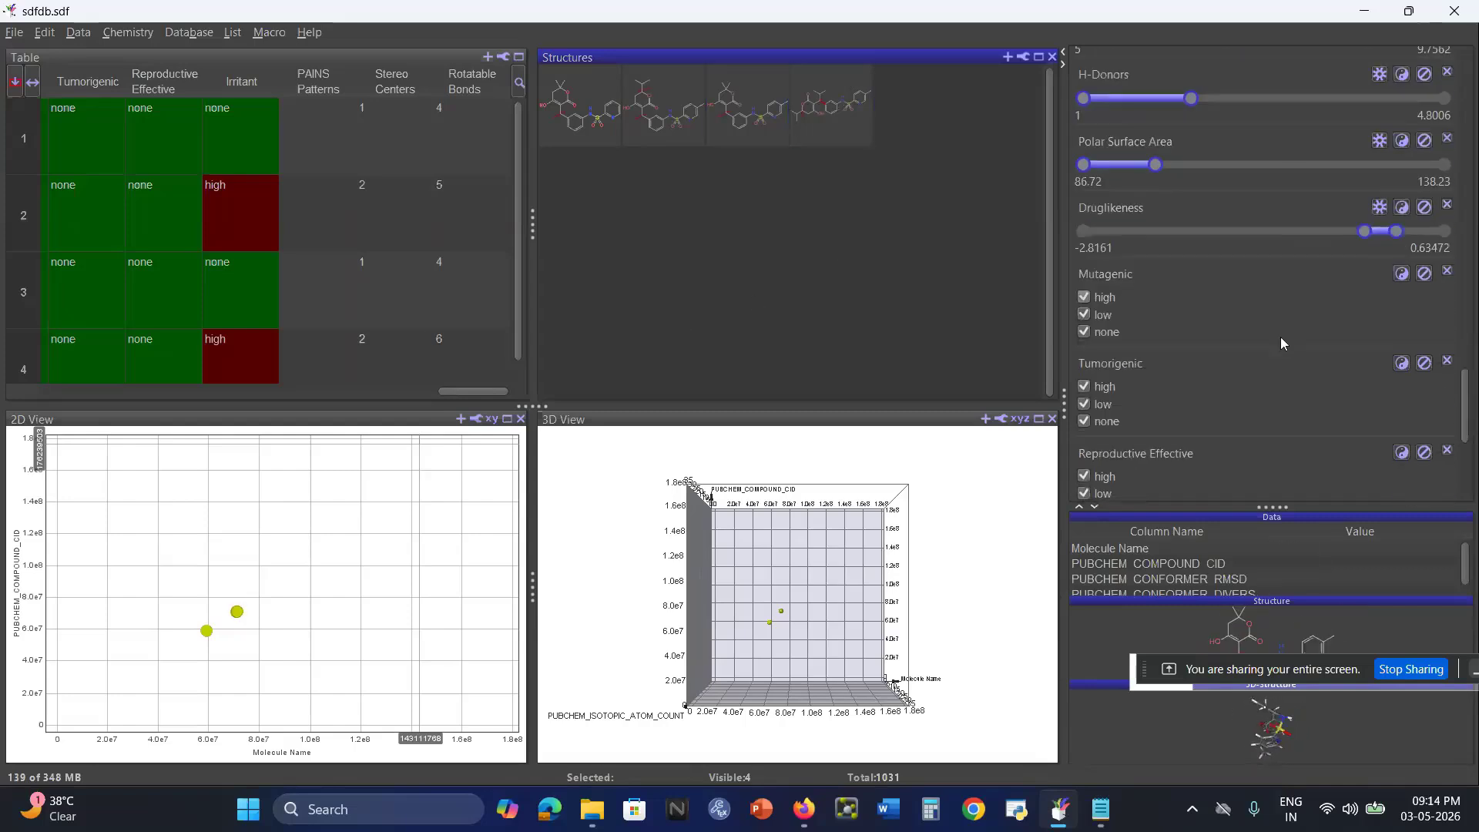
pyautogui.click(1085, 332)
pyautogui.click(1084, 298)
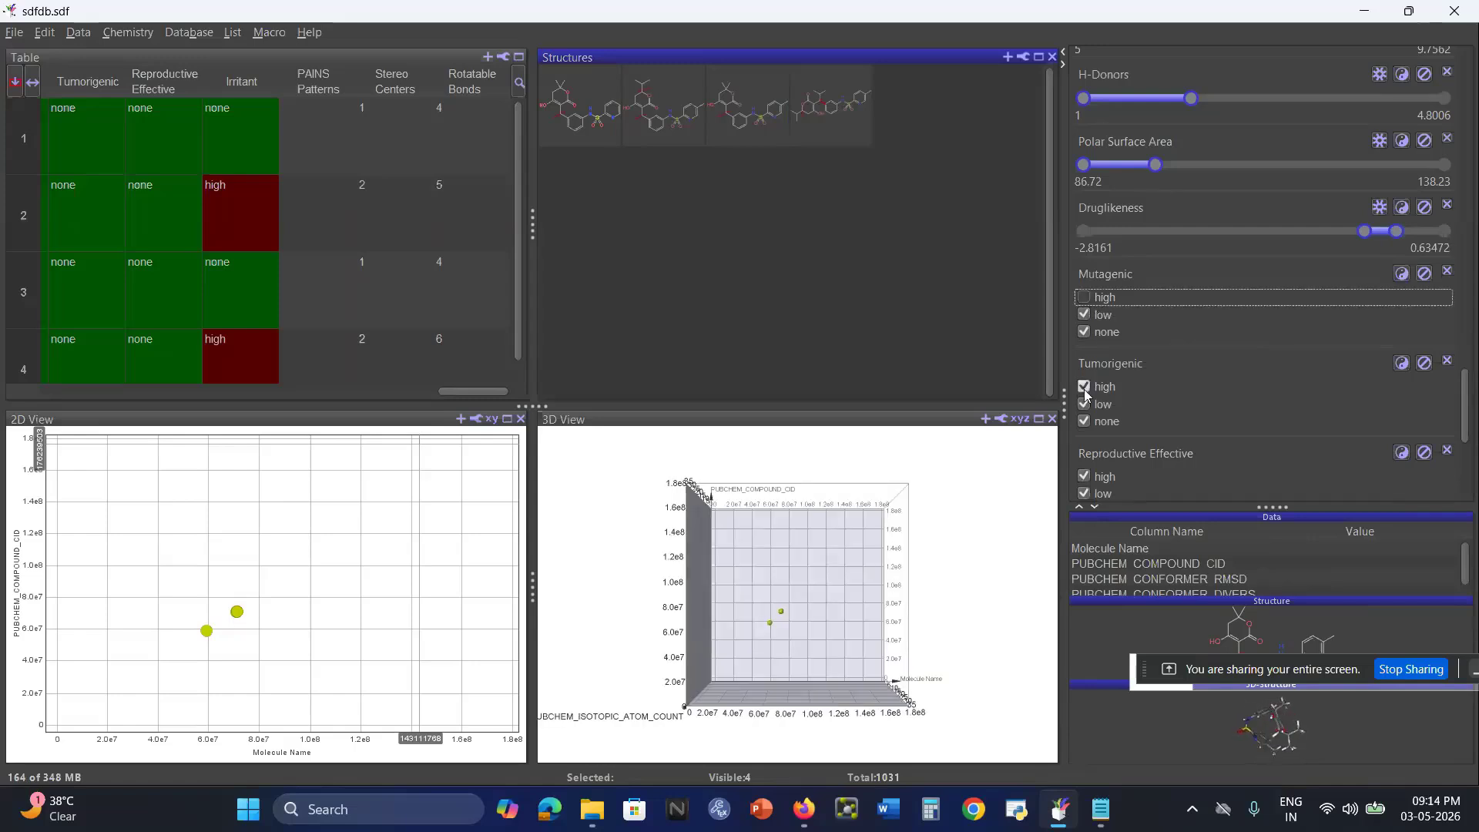
pyautogui.click(1084, 387)
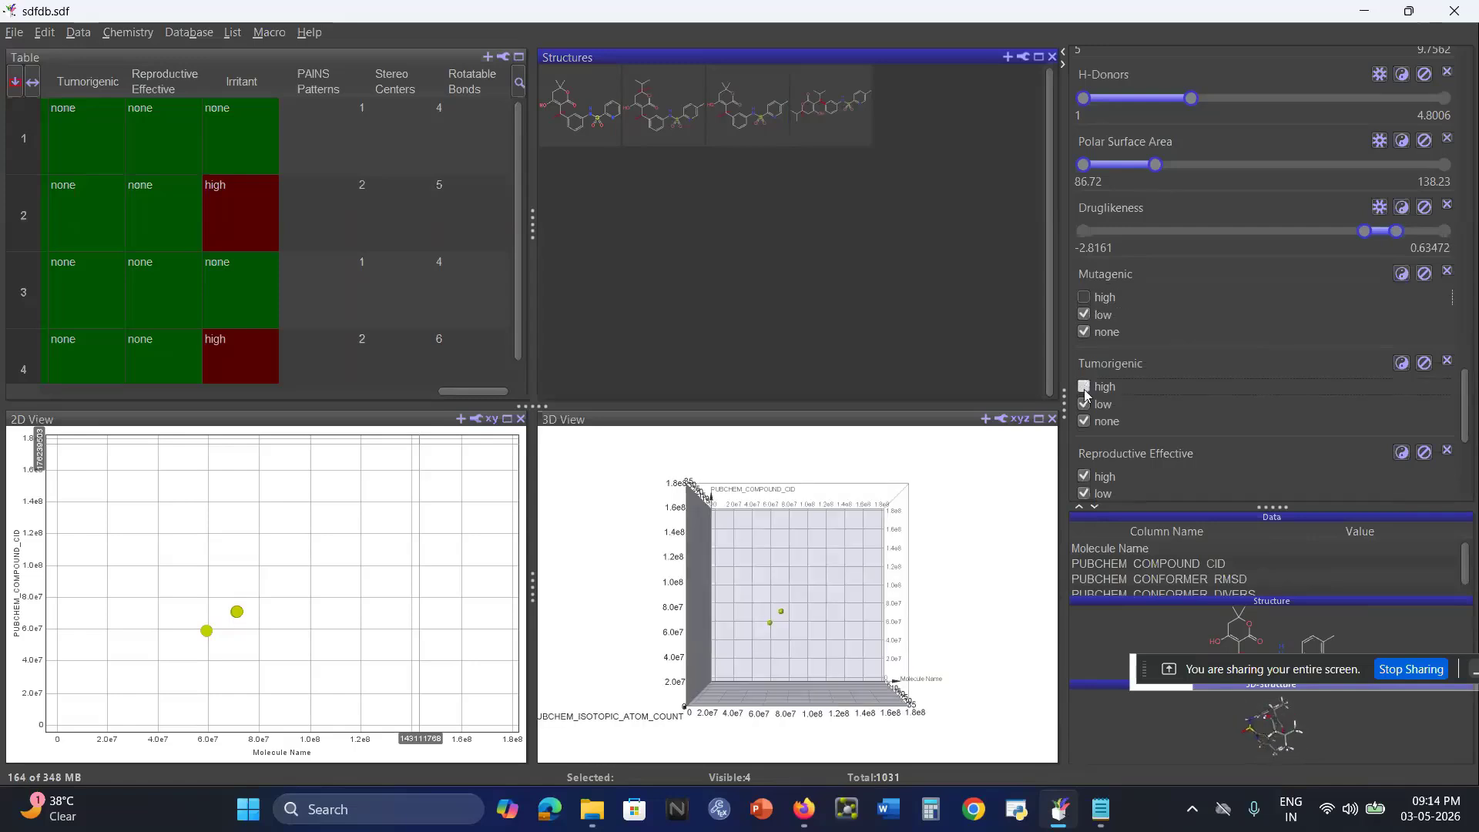
pyautogui.click(1084, 477)
pyautogui.scroll(-2, 1180, 385)
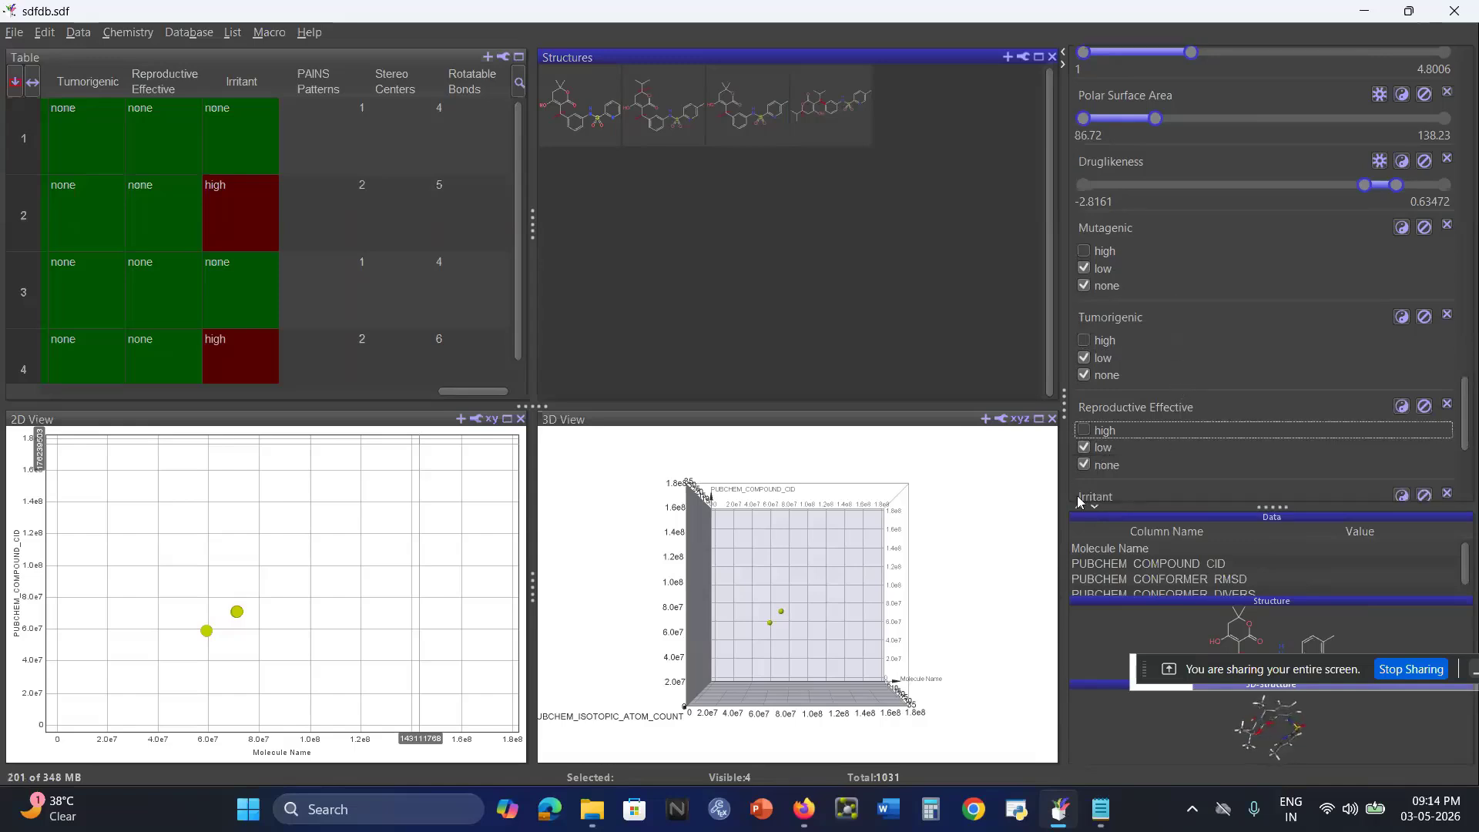
pyautogui.scroll(-1, 1107, 478)
pyautogui.click(1083, 426)
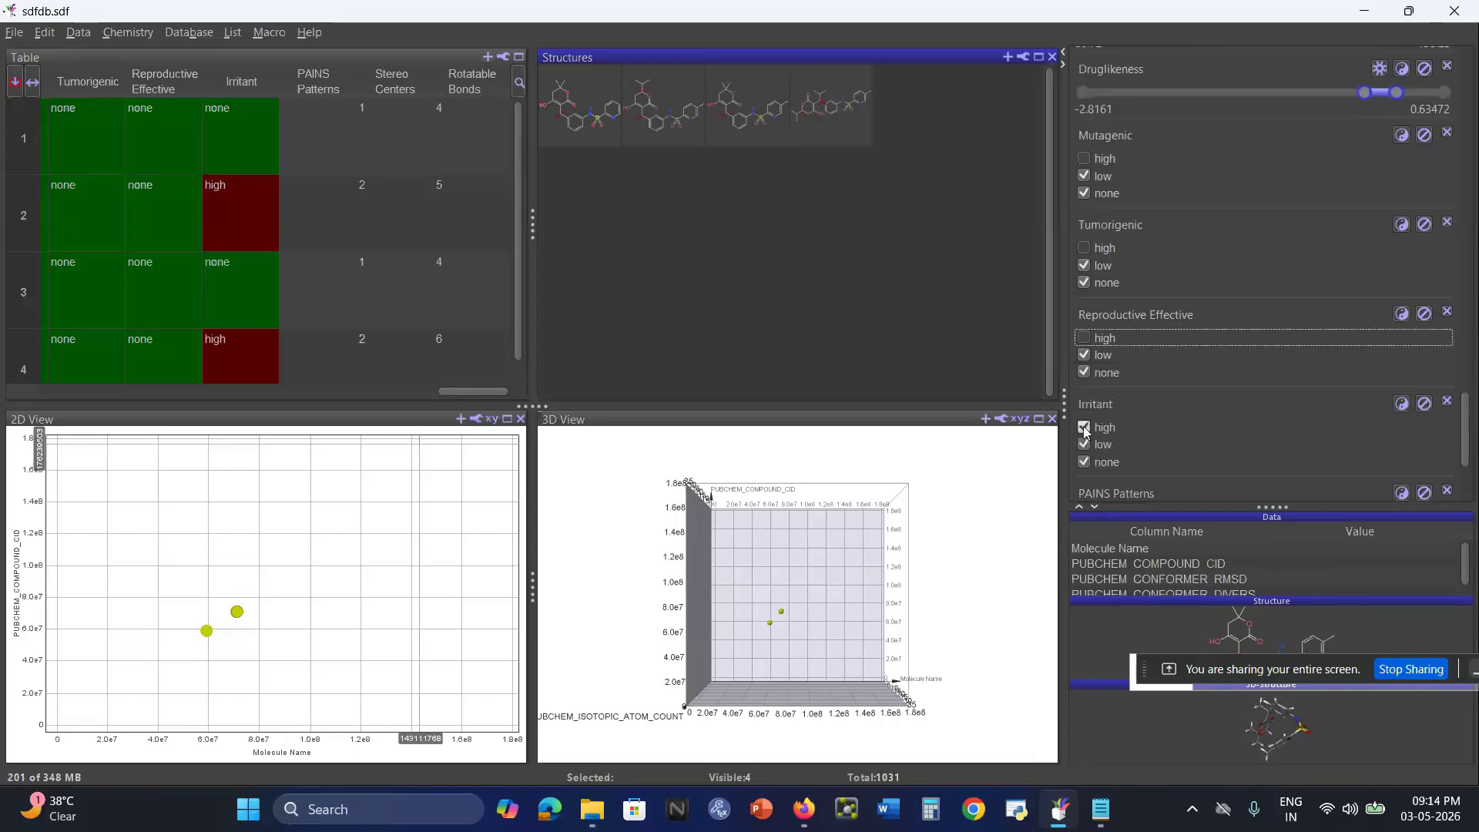
# Limit the Rotatable Bonds filter to a maximum of 10.848, consulting its criterion in steps.txt.
pyautogui.scroll(-3, 1190, 376)
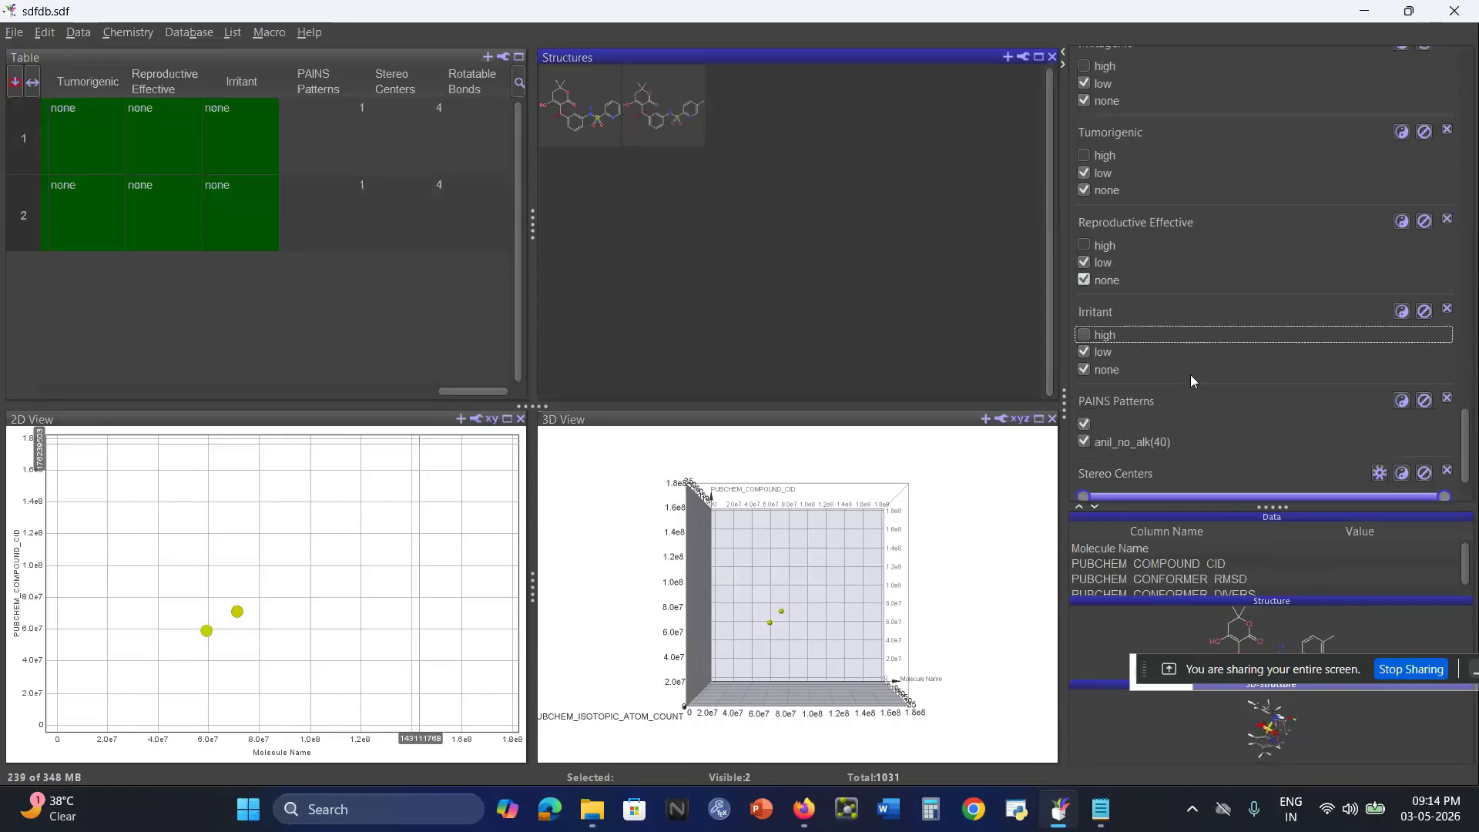
pyautogui.scroll(-1, 1139, 437)
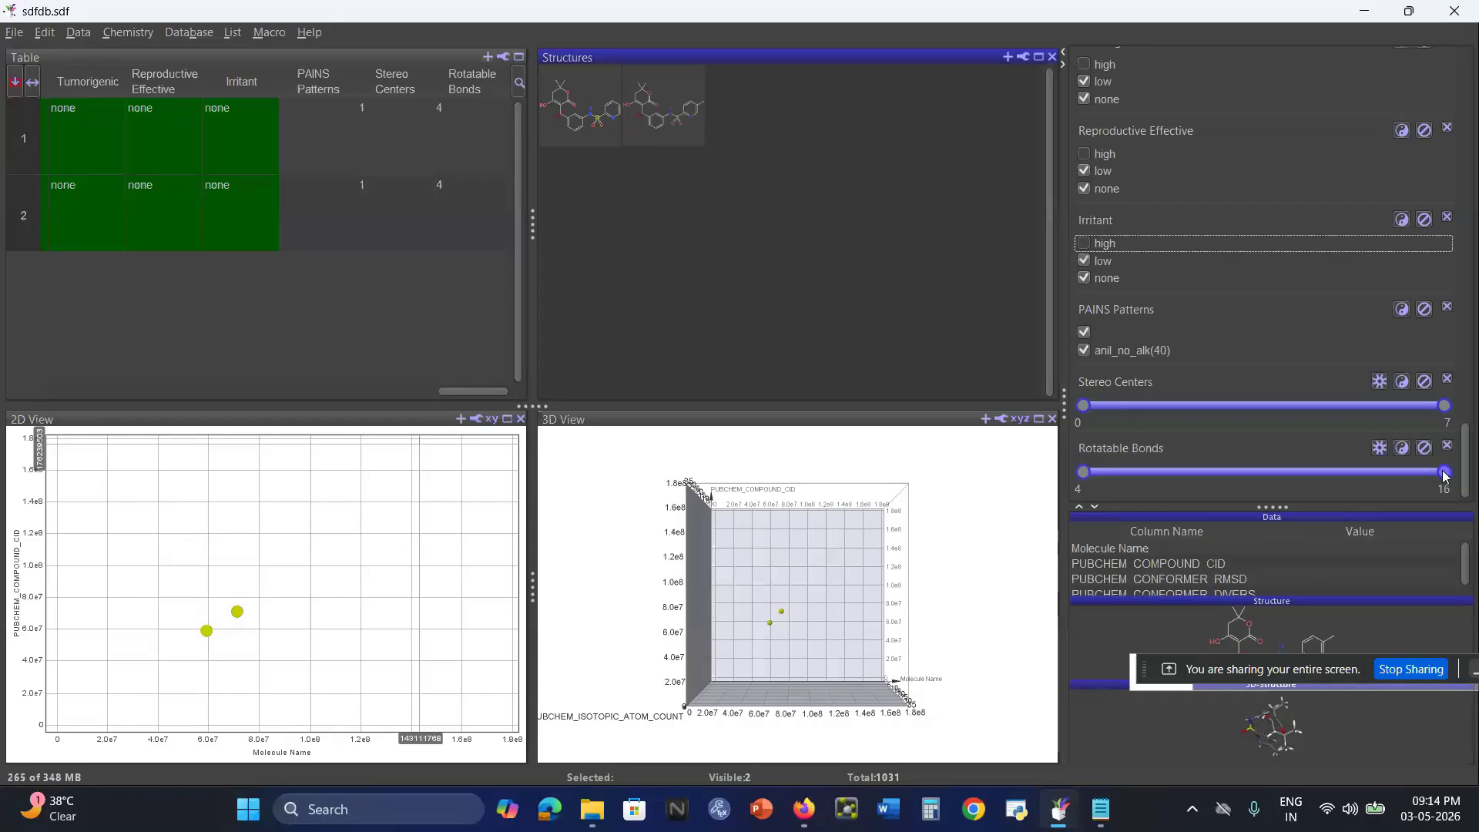
pyautogui.moveTo(1444, 471); pyautogui.dragTo(1306, 483)
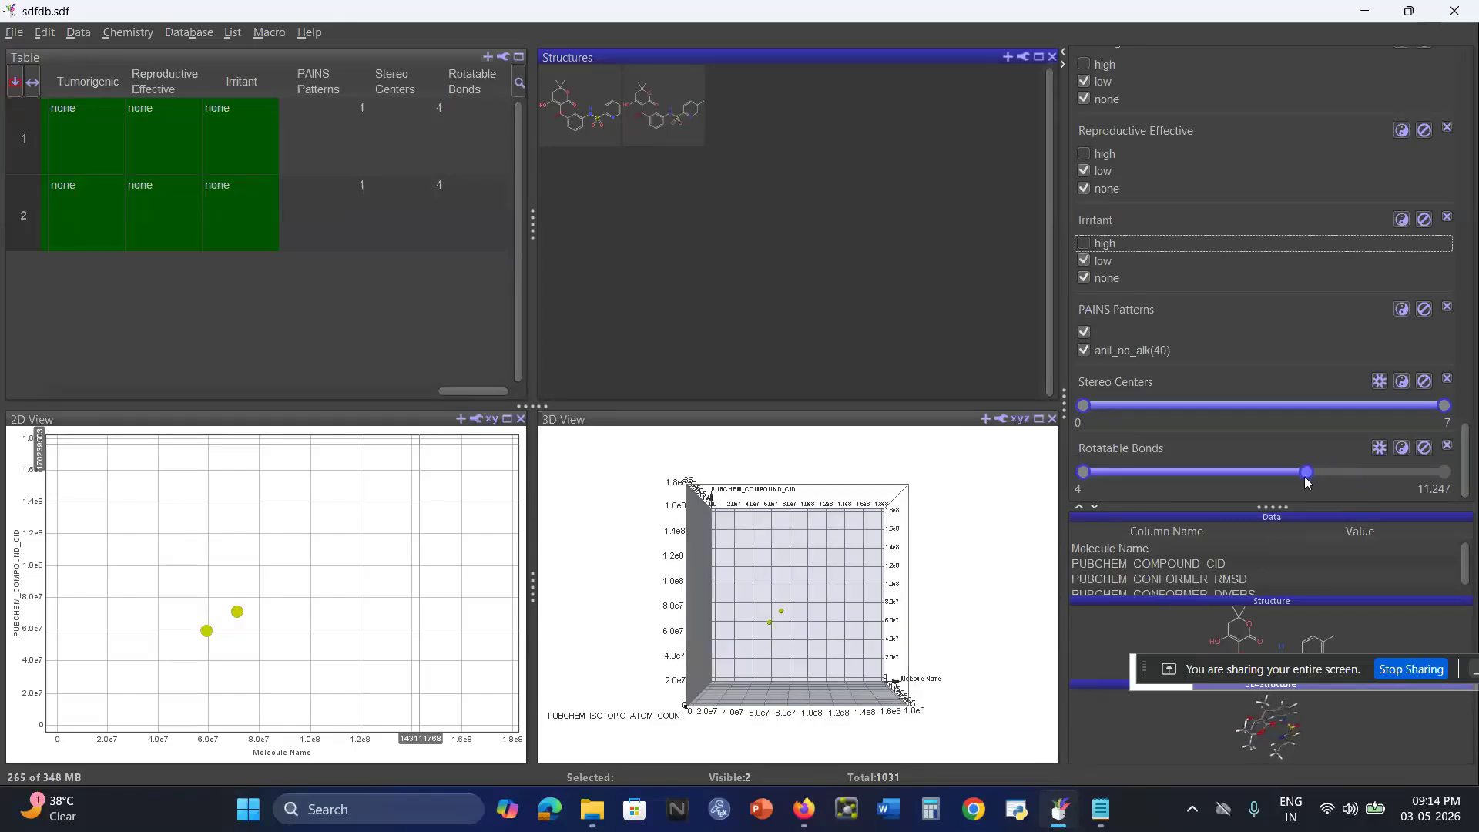
pyautogui.click(1099, 804)
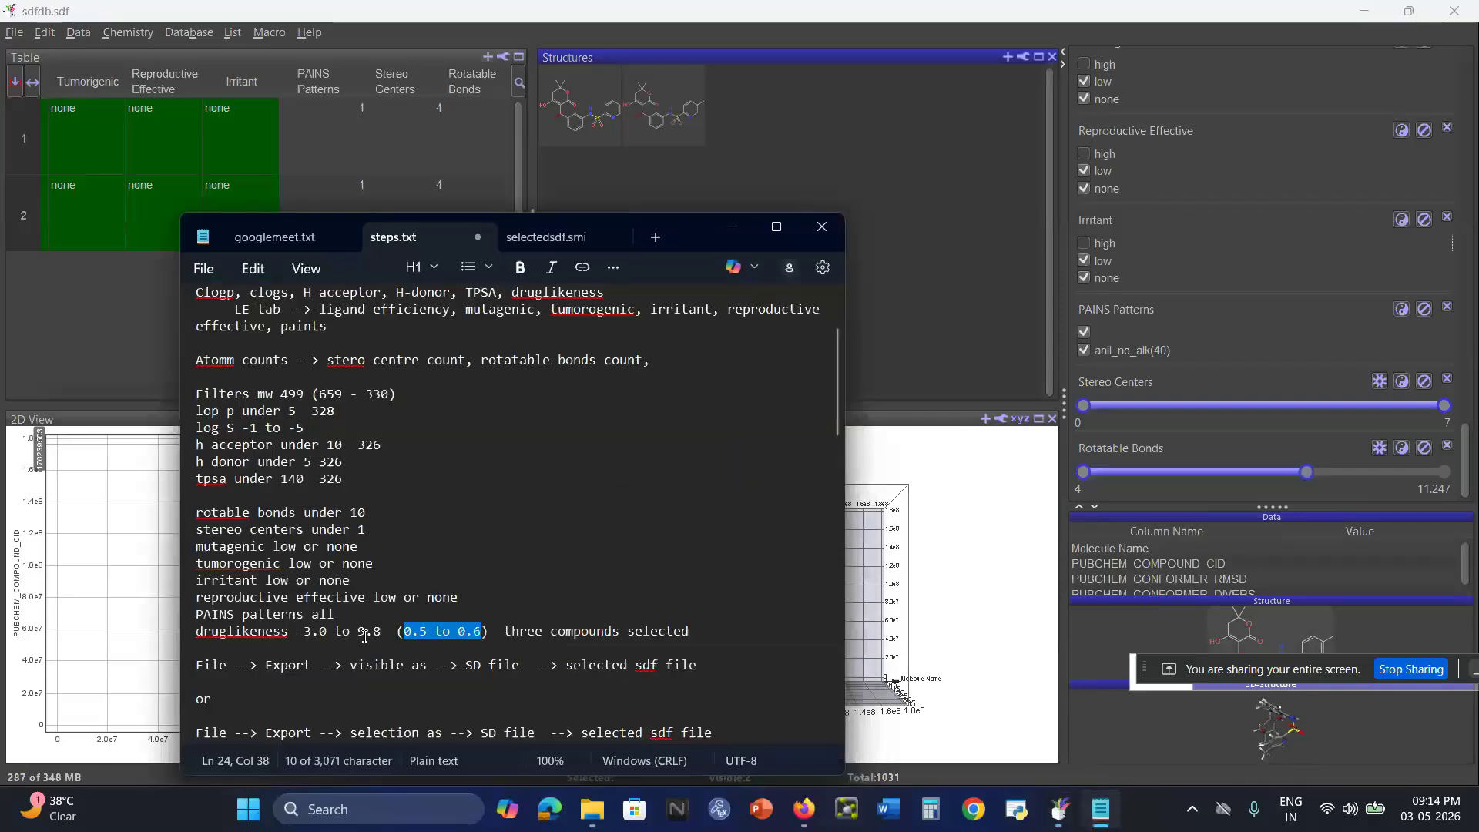
pyautogui.click(368, 512)
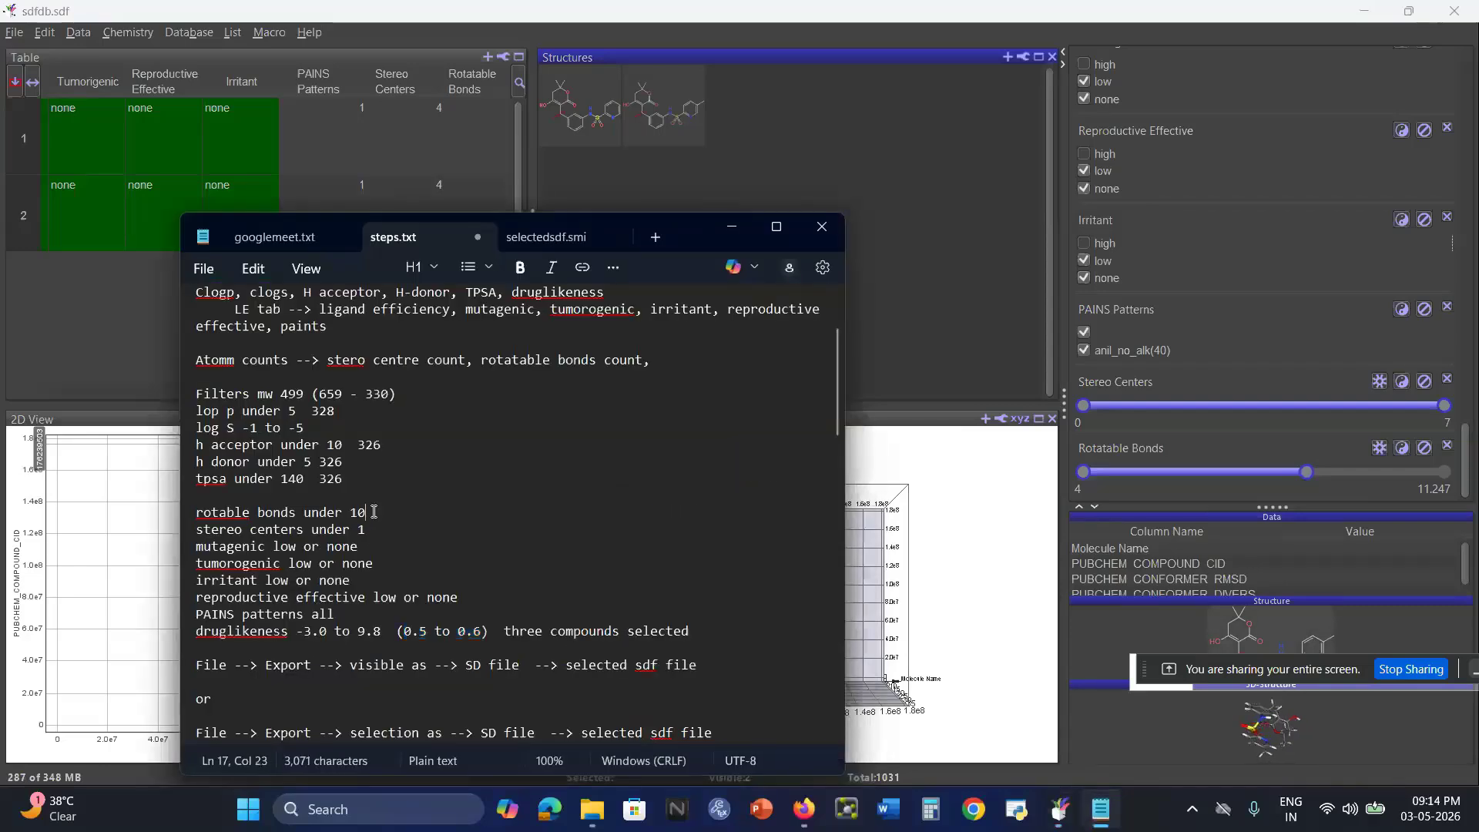
pyautogui.click(1309, 475)
pyautogui.moveTo(1309, 475); pyautogui.dragTo(1296, 472)
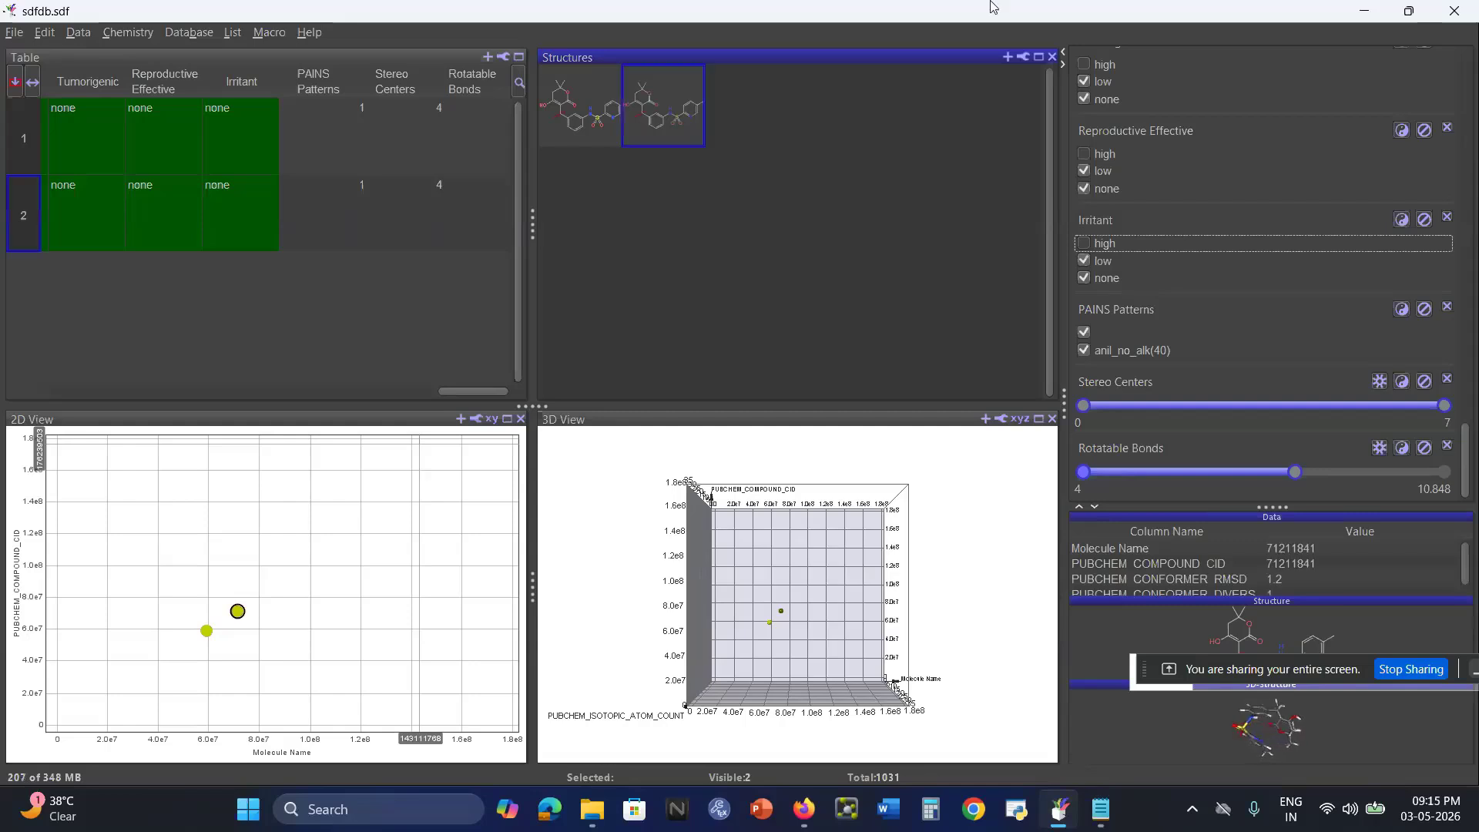
pyautogui.click(599, 109)
pyautogui.click(579, 175)
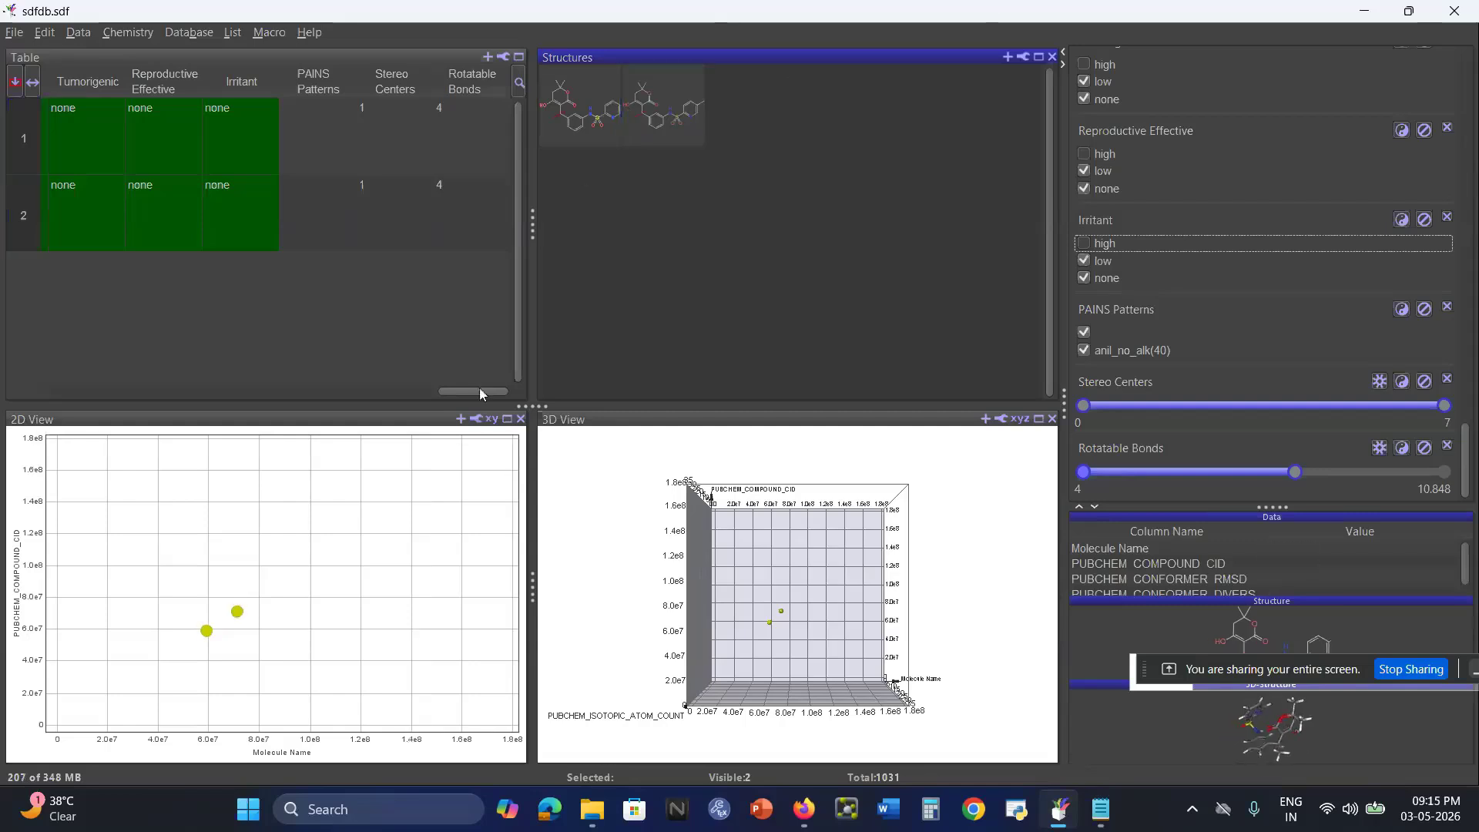
# Select both compounds that pass the filters, 59131752 and 71211841, as rows in the table.
pyautogui.moveTo(473, 390); pyautogui.dragTo(20, 390)
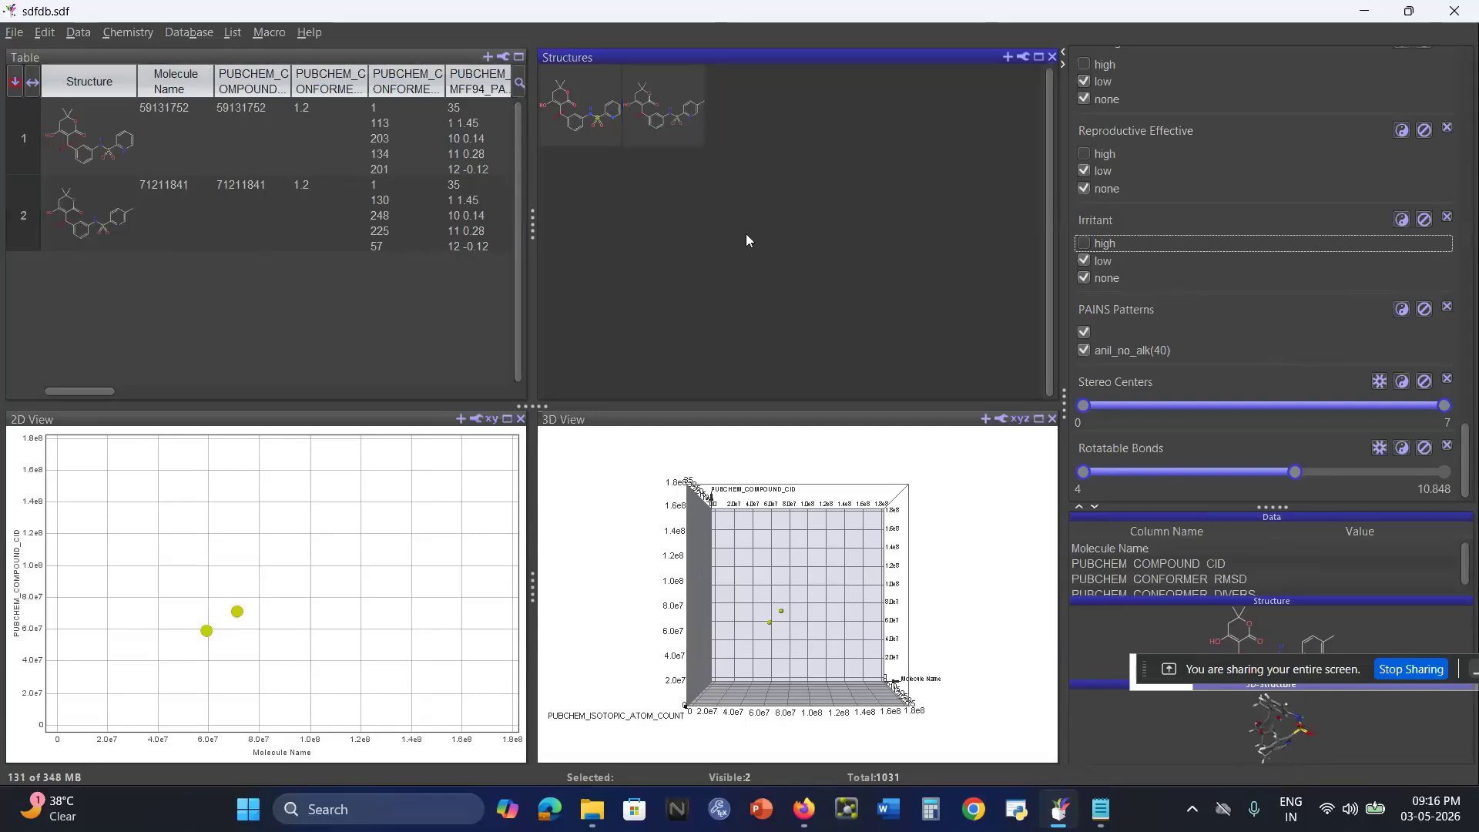
pyautogui.click(17, 39)
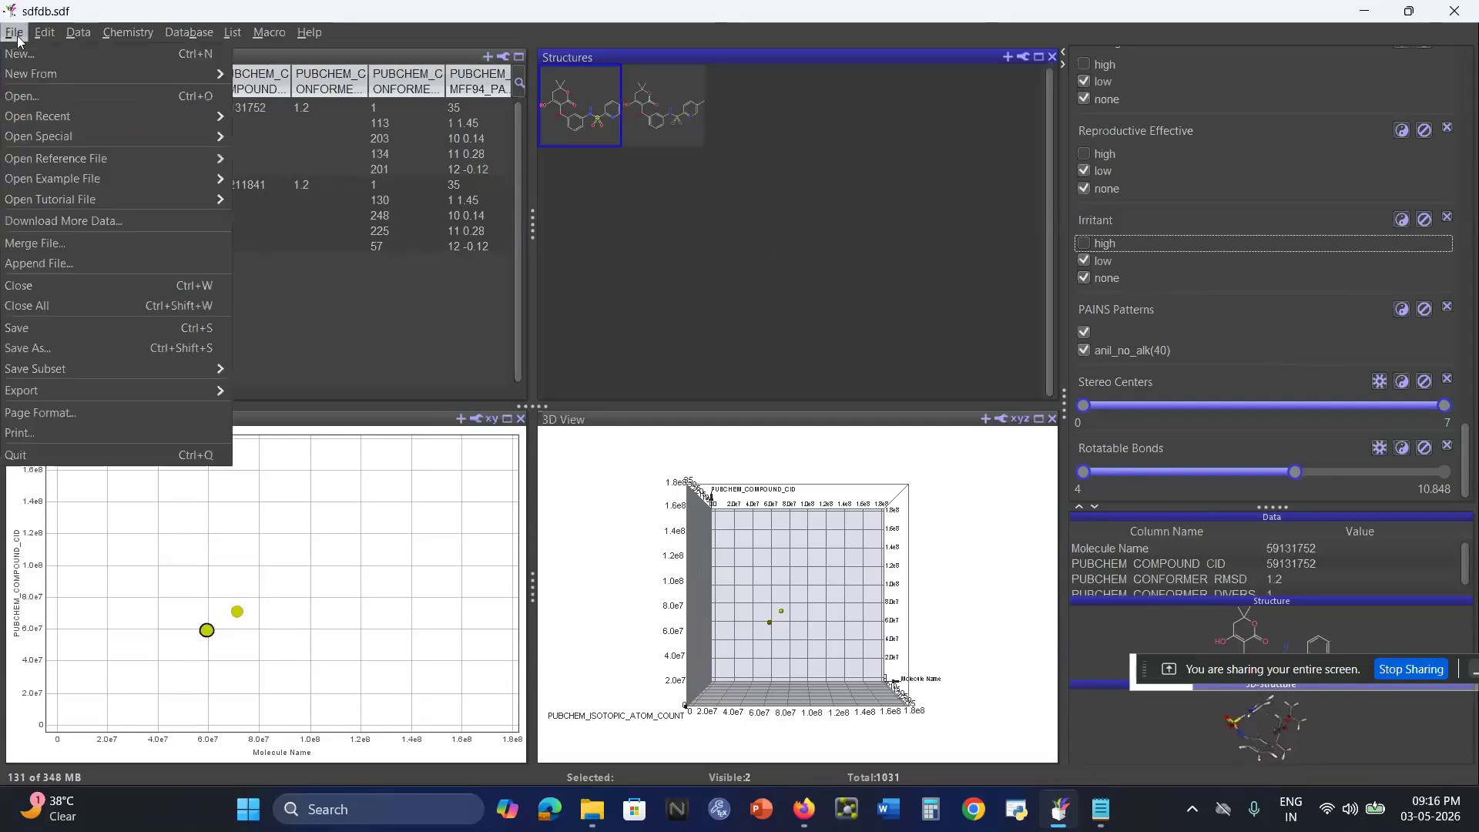
pyautogui.click(362, 353)
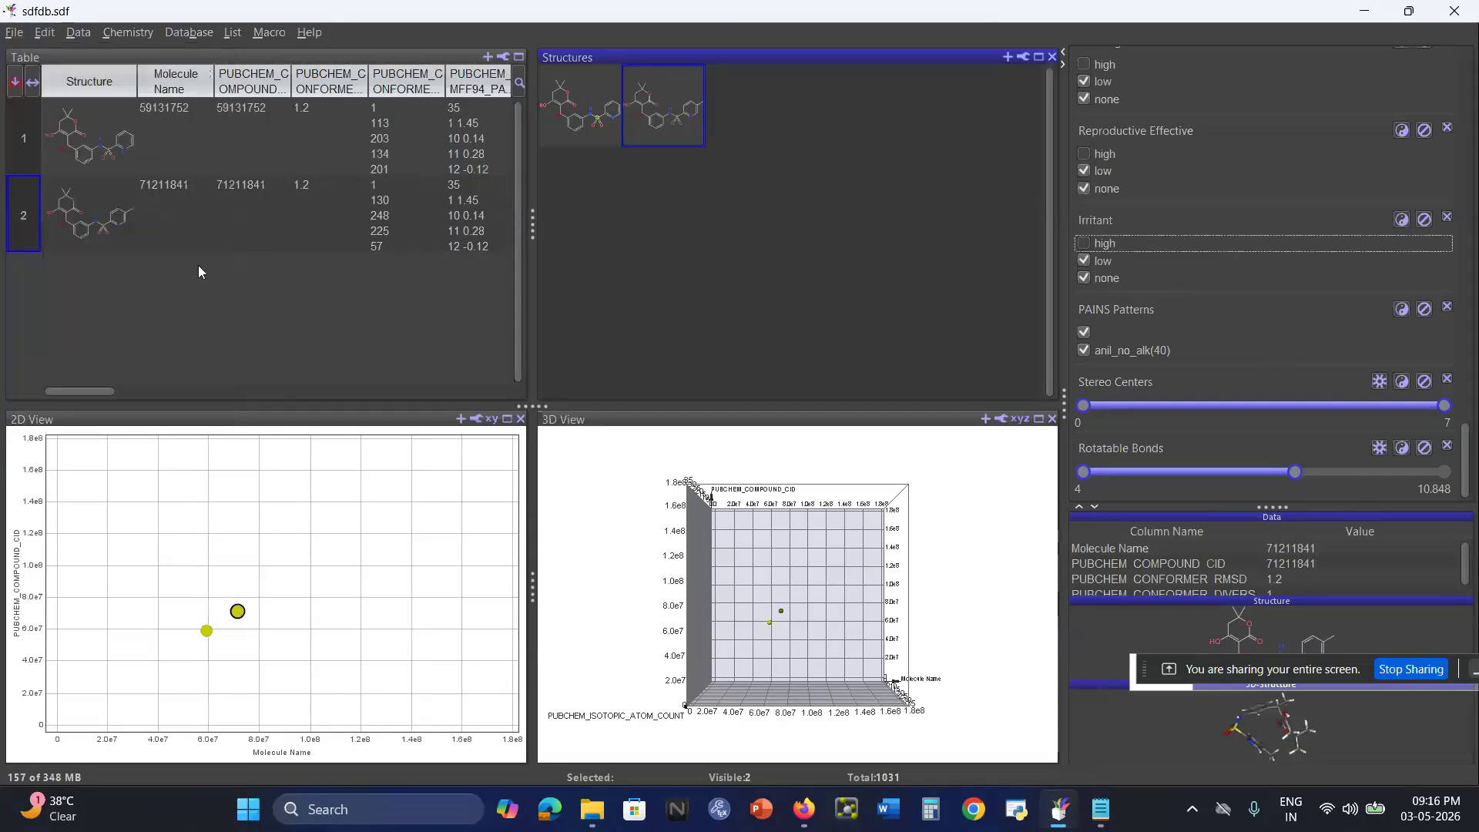
pyautogui.click(18, 146)
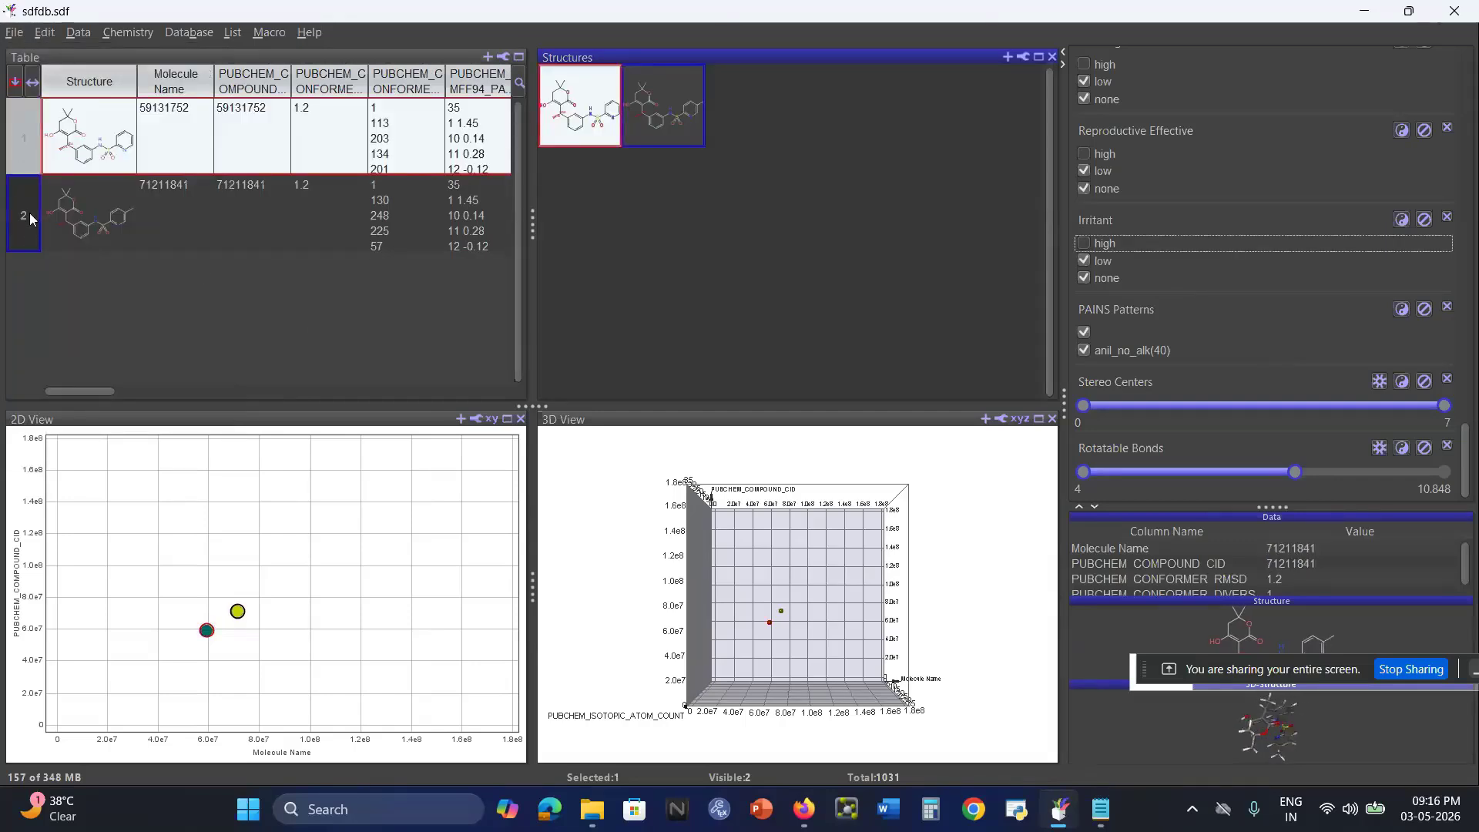
pyautogui.keyDown('ctrl'); pyautogui.click(27, 239); pyautogui.keyUp('ctrl')
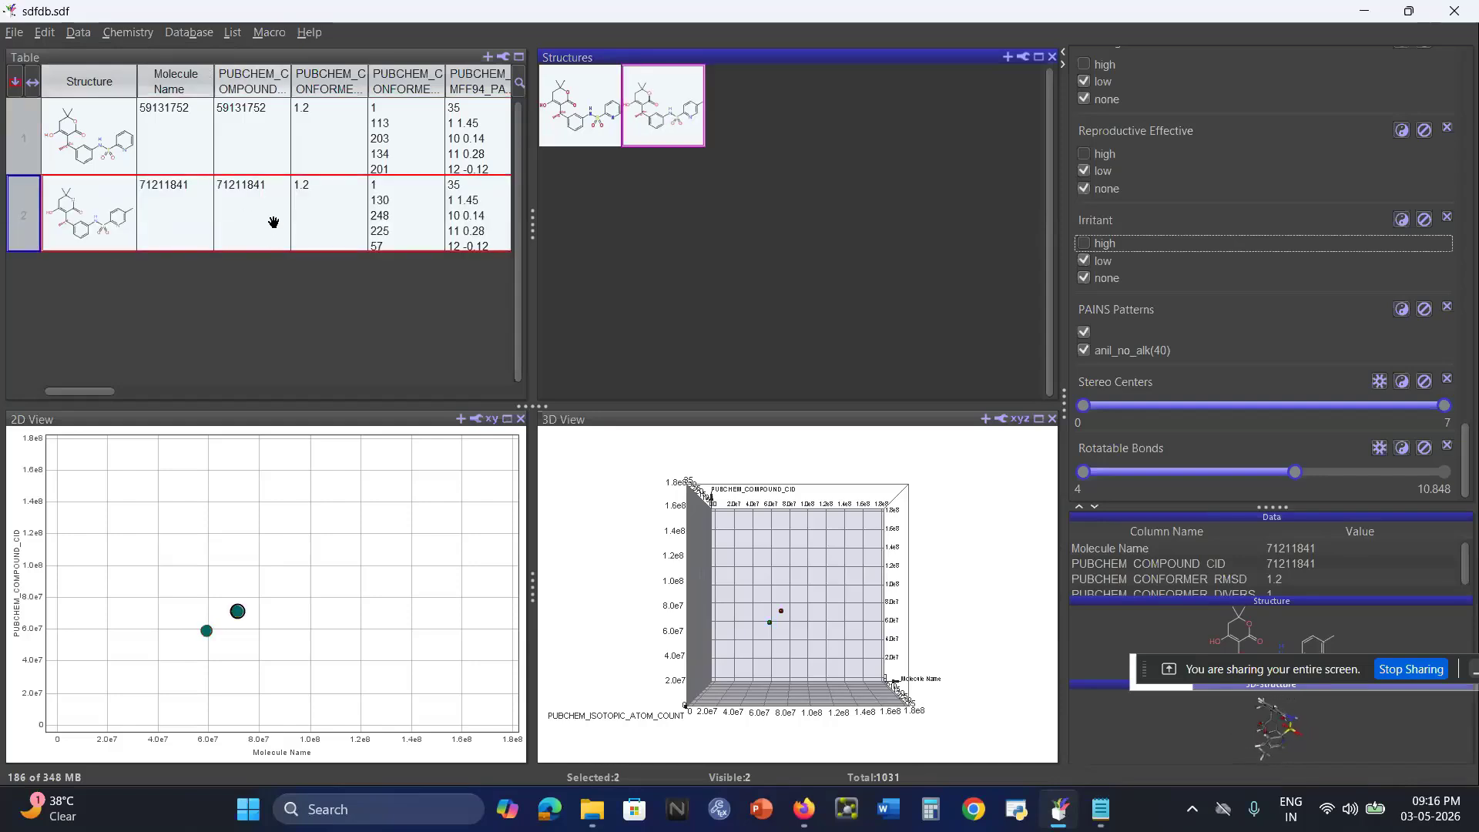
# Export the selected compounds as an SD-file named selectedsdffile in the Documents folder, using the Structure column and SD-file Version 3.
pyautogui.click(14, 34)
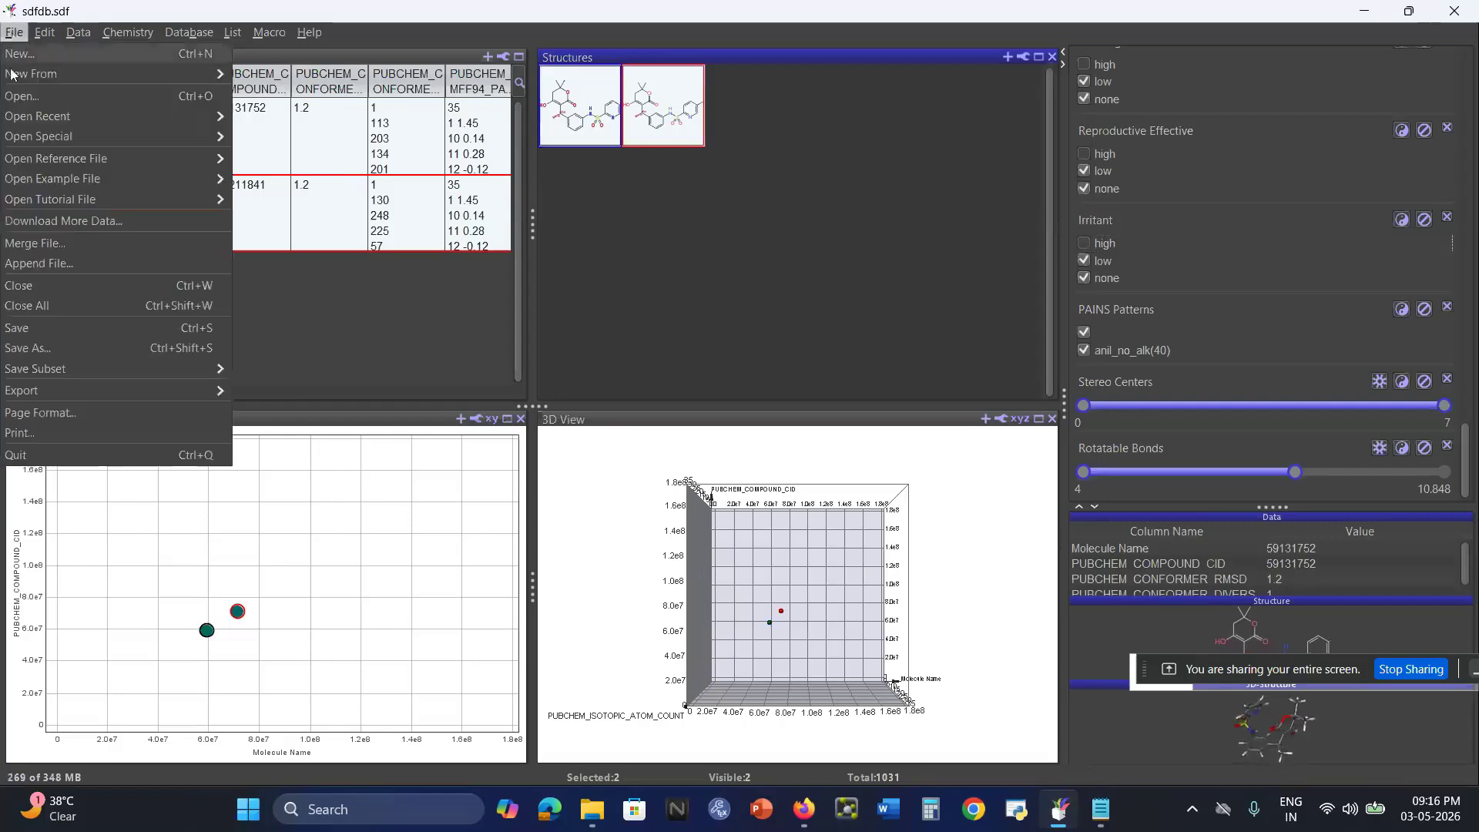
pyautogui.moveTo(72, 394)
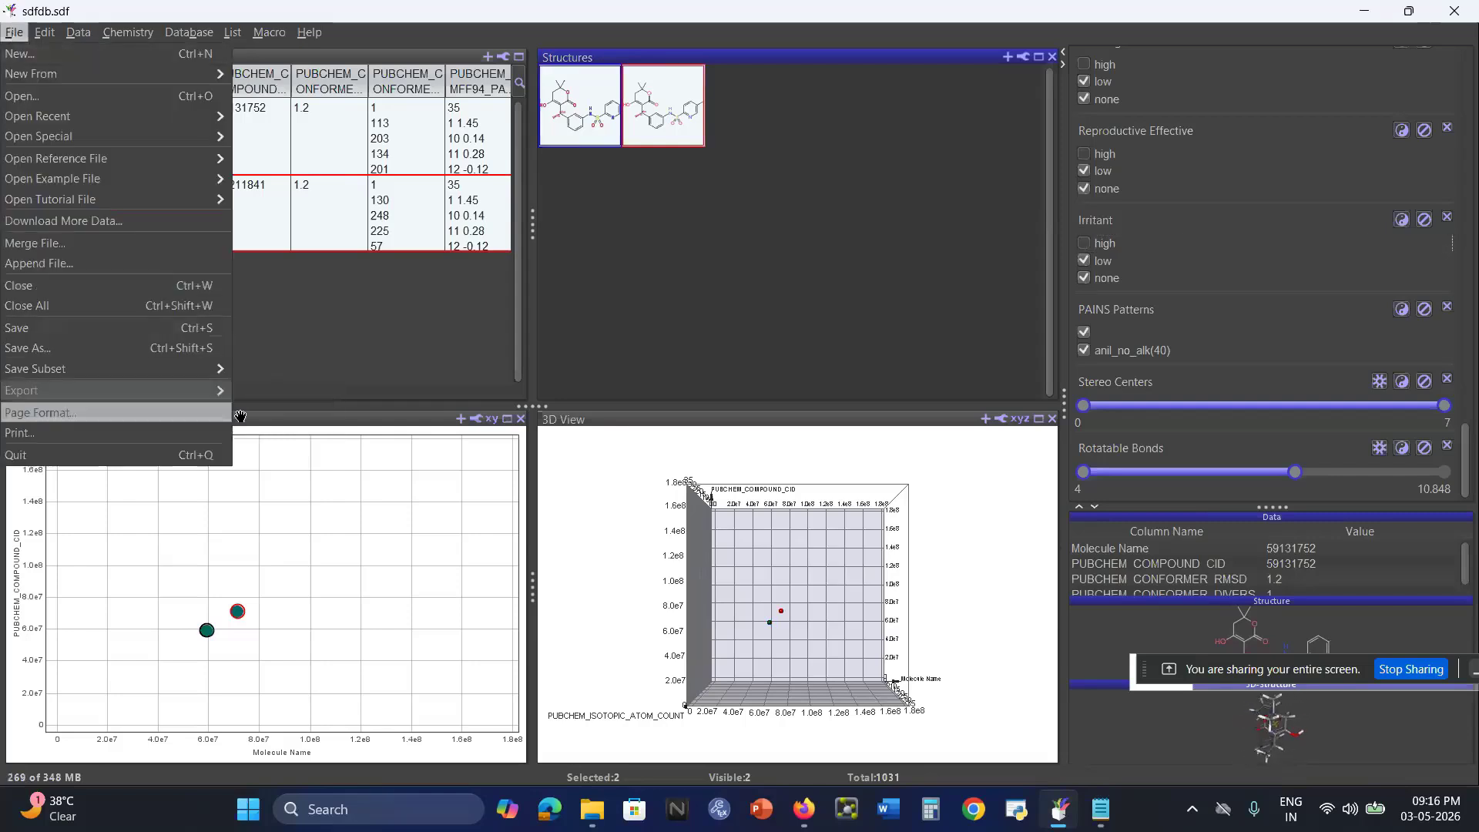
pyautogui.moveTo(294, 416)
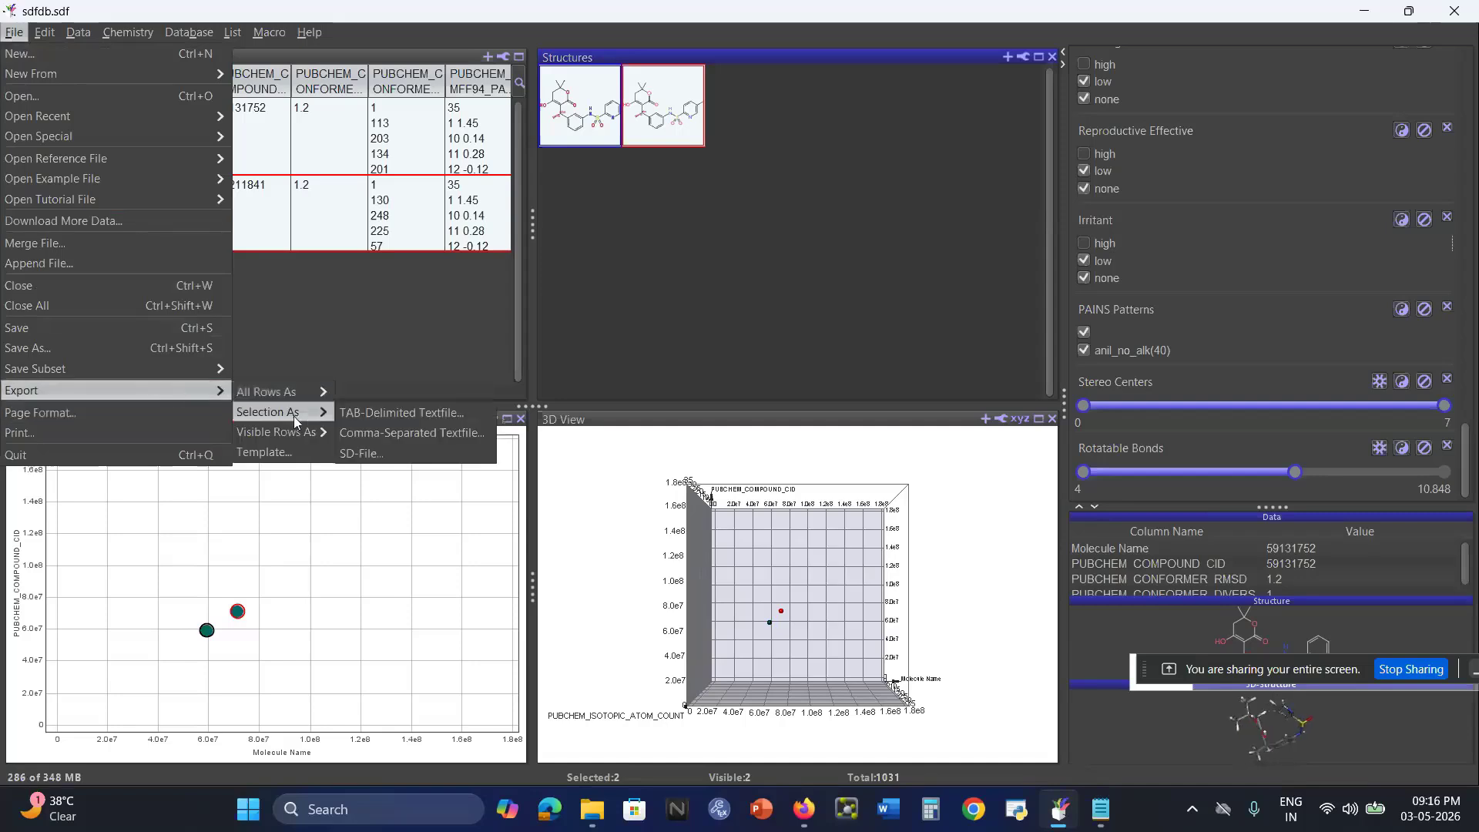
pyautogui.click(407, 455)
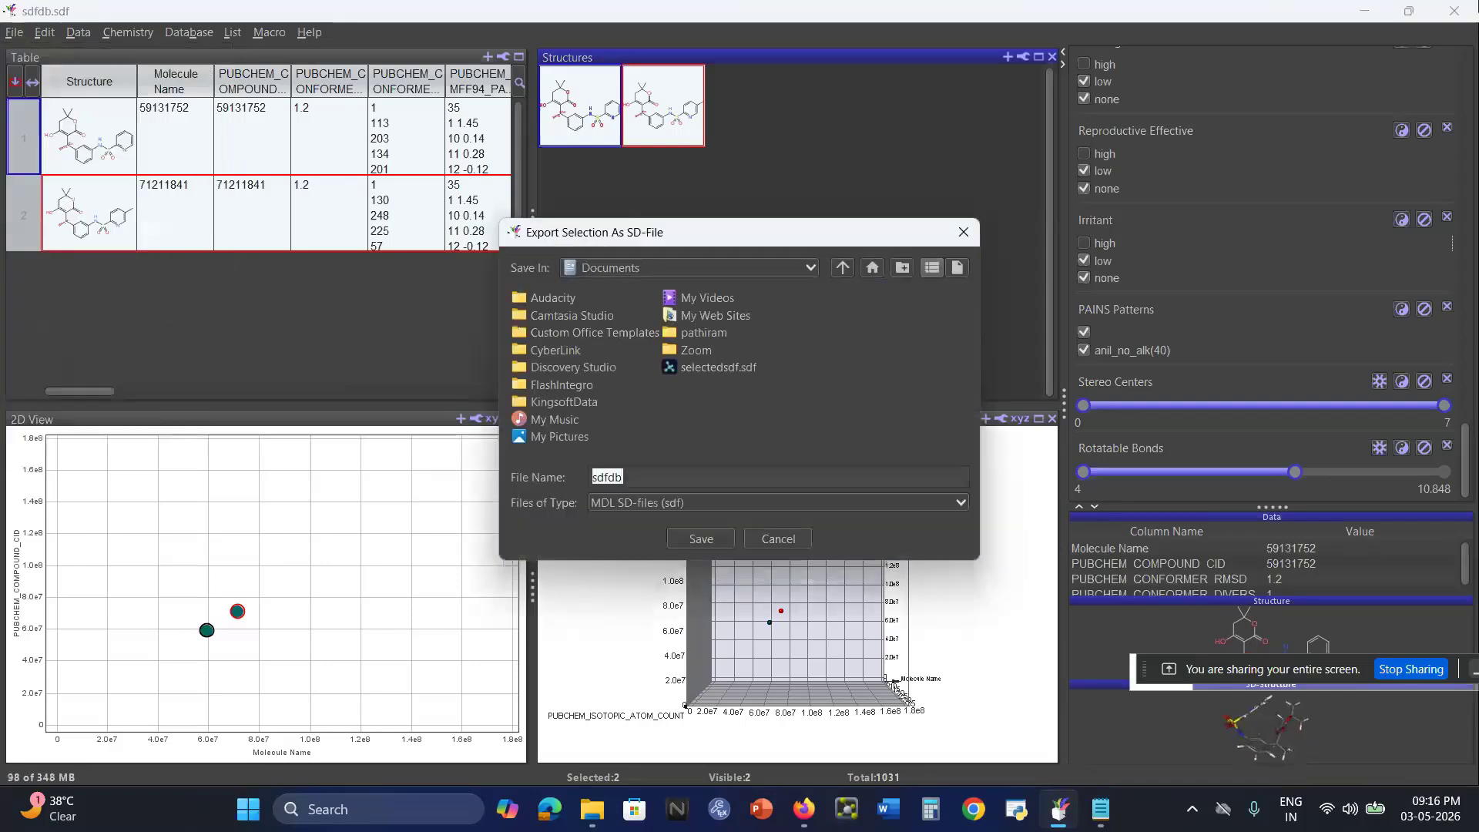
pyautogui.write('selecte')
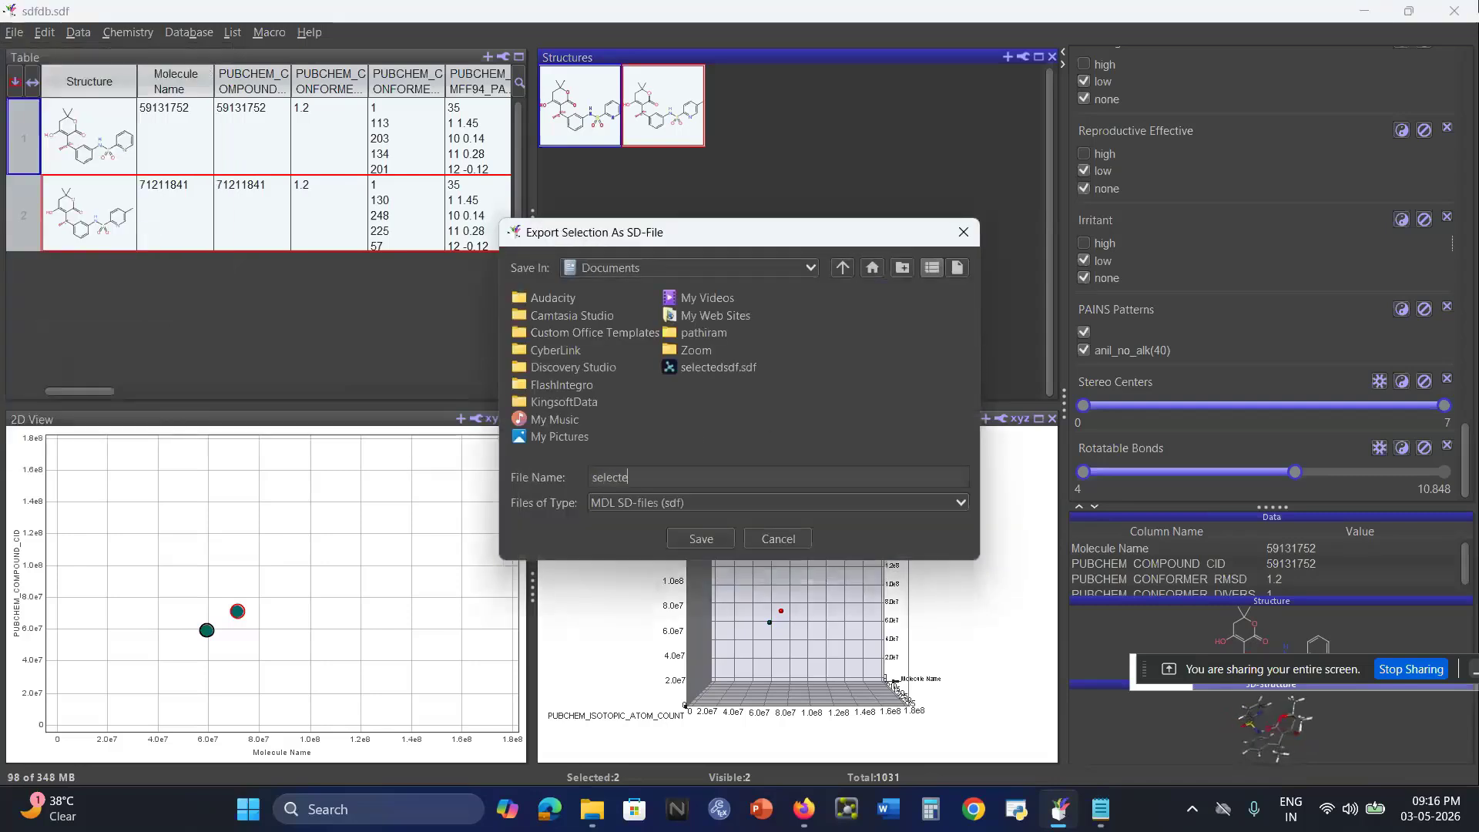
pyautogui.write('dsdffile')
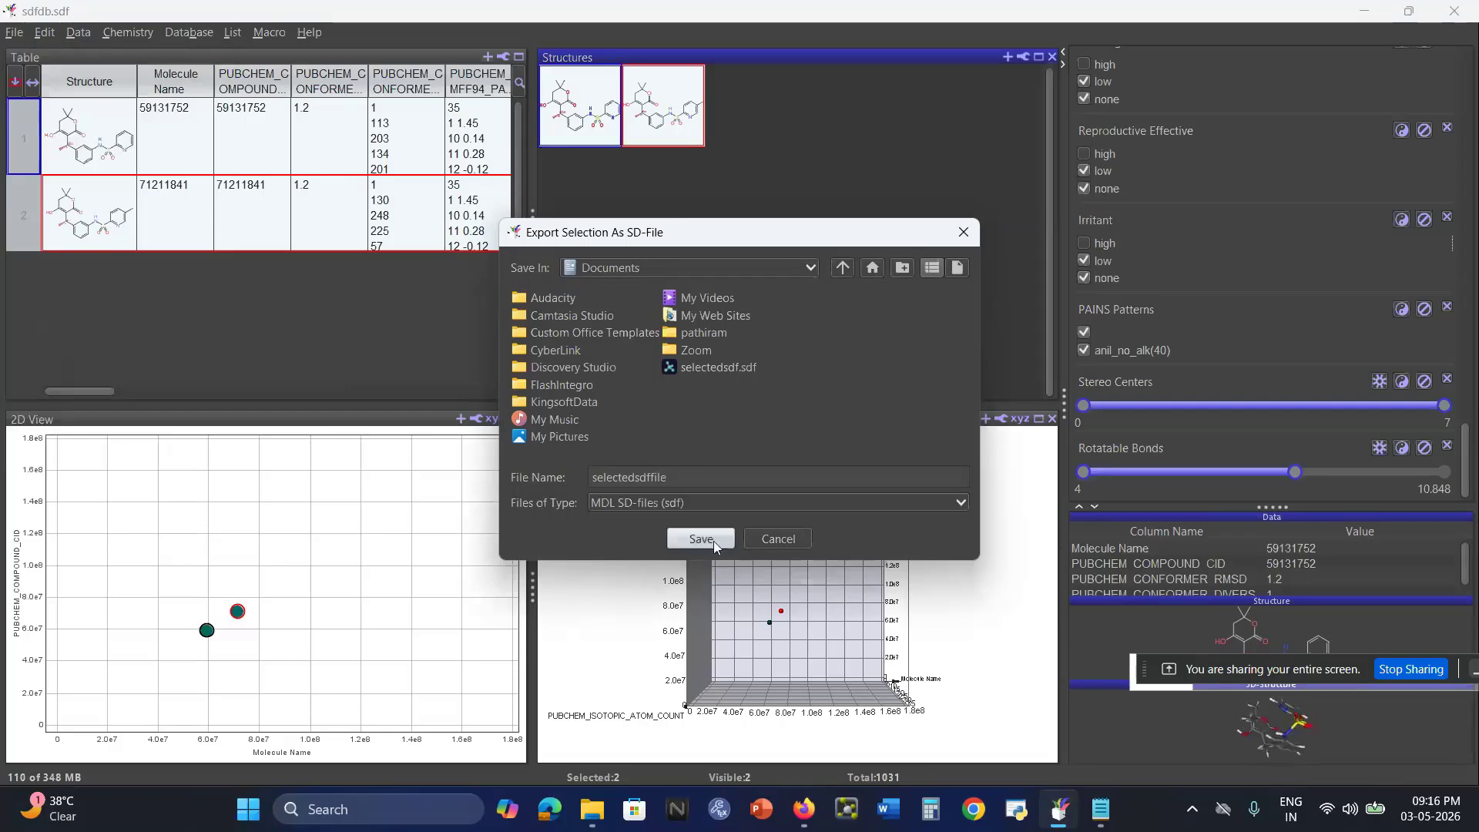
pyautogui.click(713, 541)
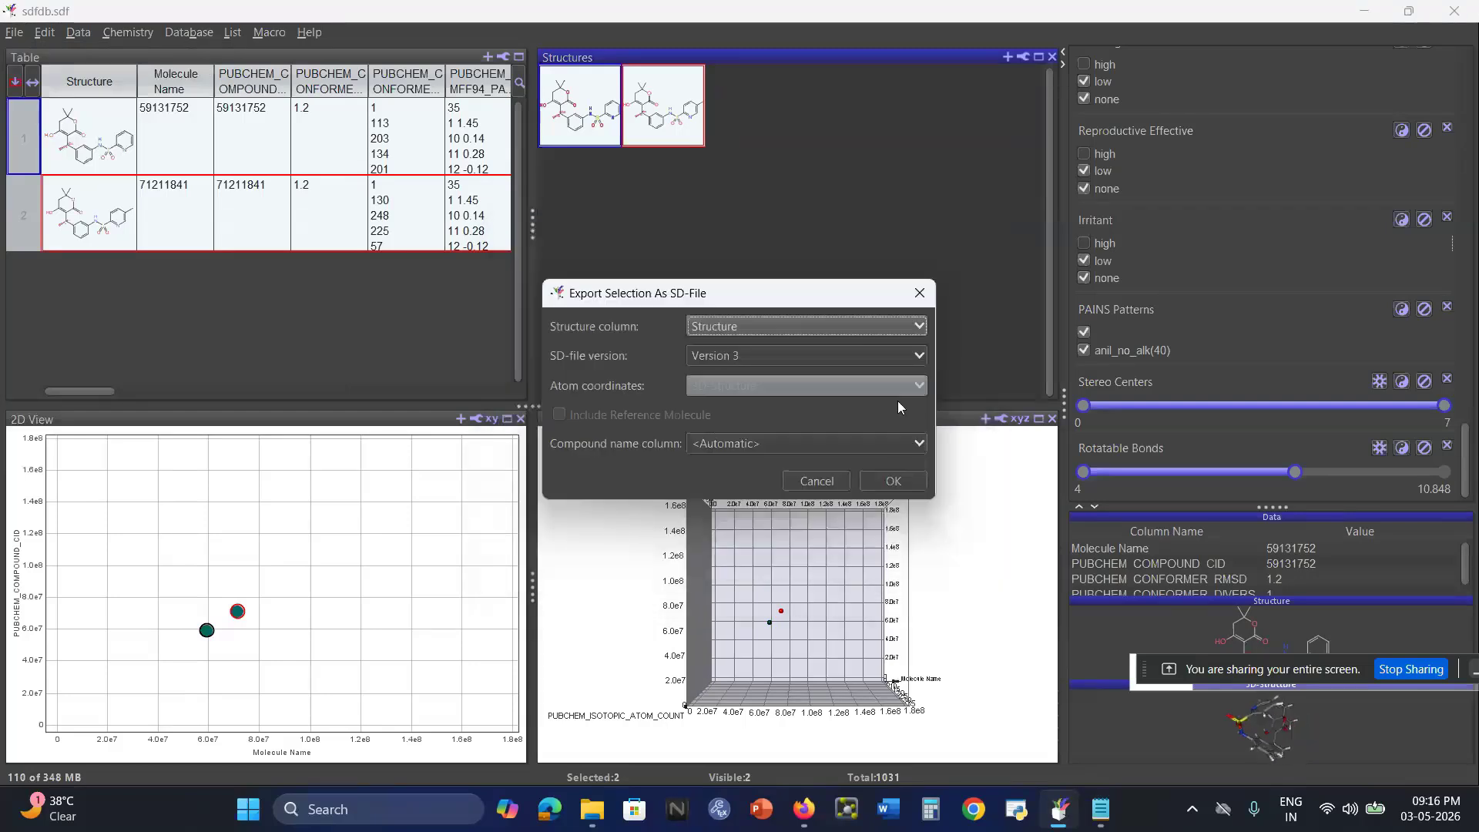
pyautogui.click(893, 480)
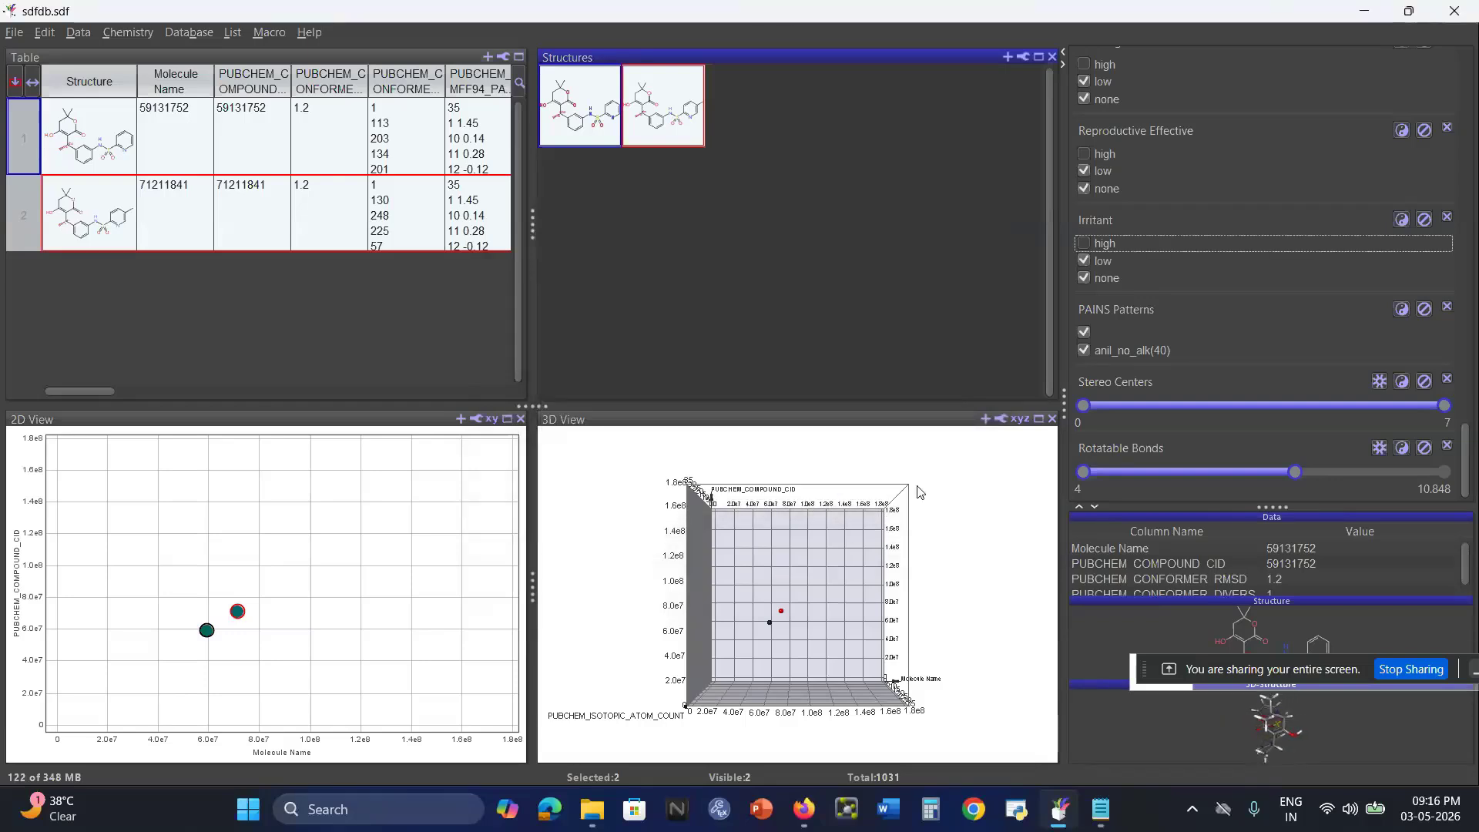
pyautogui.click(873, 265)
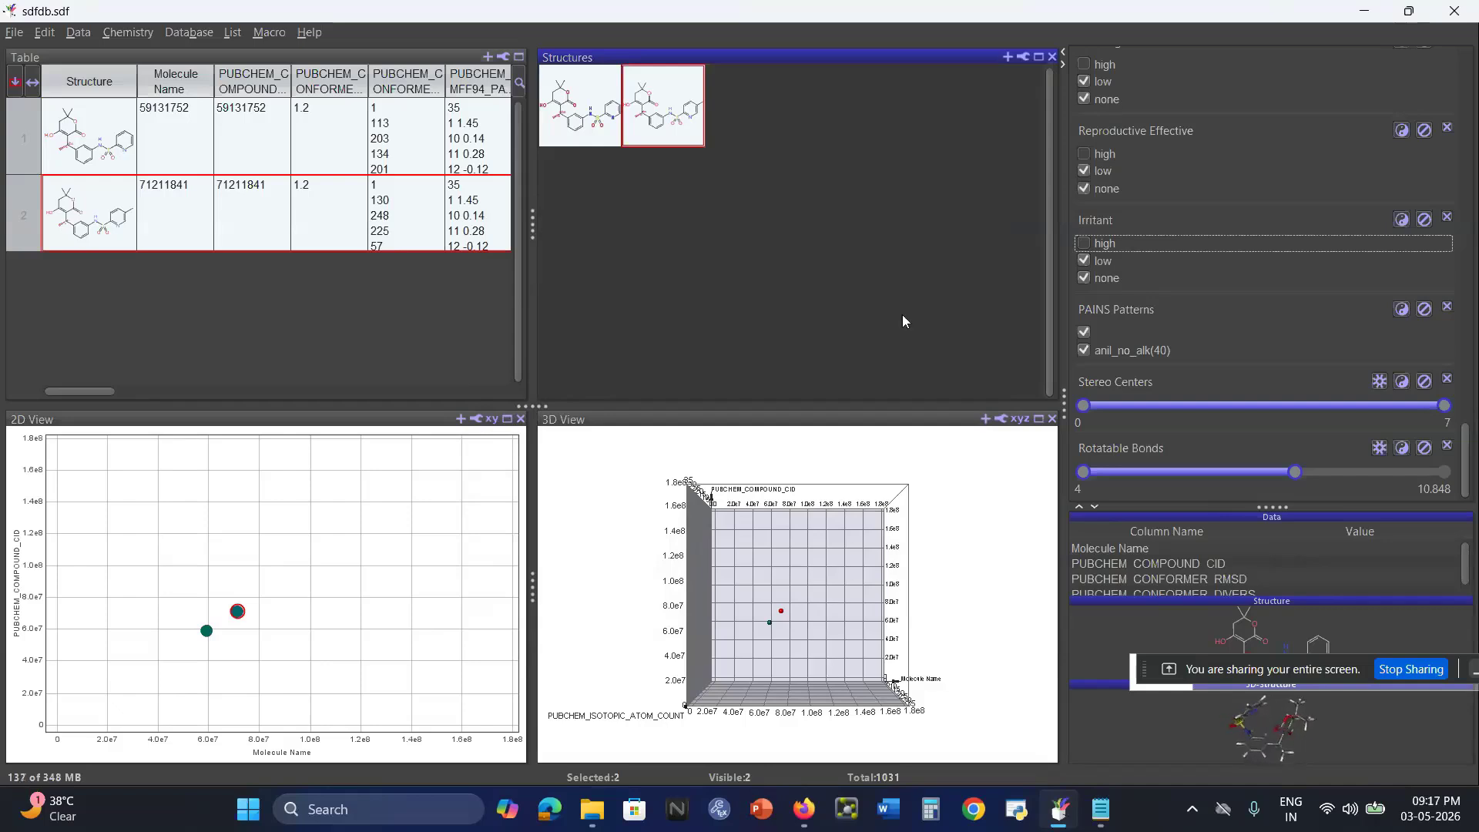
# Close the sdfdb.sdf window without saving its data, and minimize the drugdesigning folder and steps.txt windows.
pyautogui.click(1444, 7)
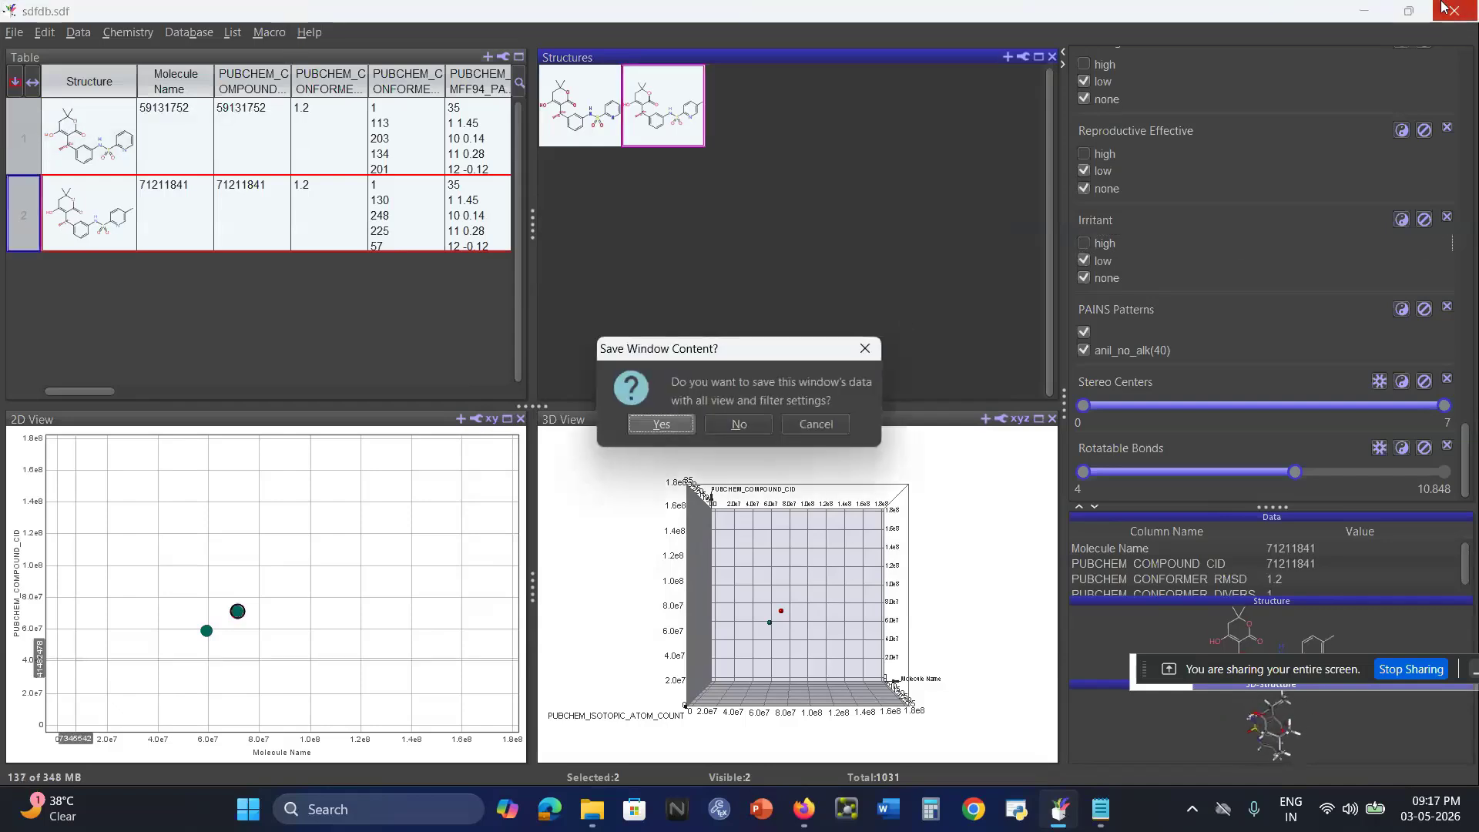
pyautogui.click(738, 424)
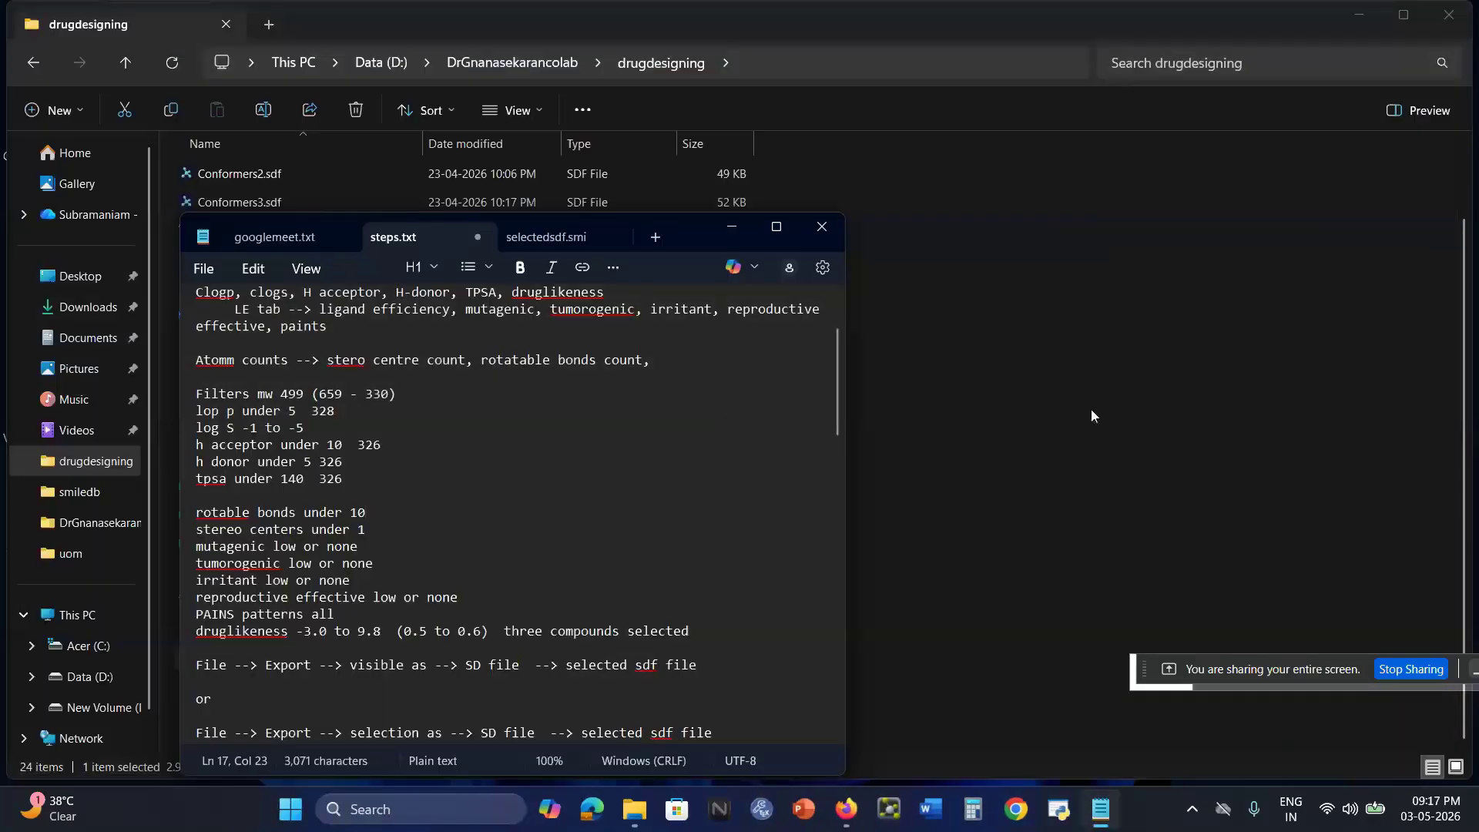
pyautogui.click(1091, 408)
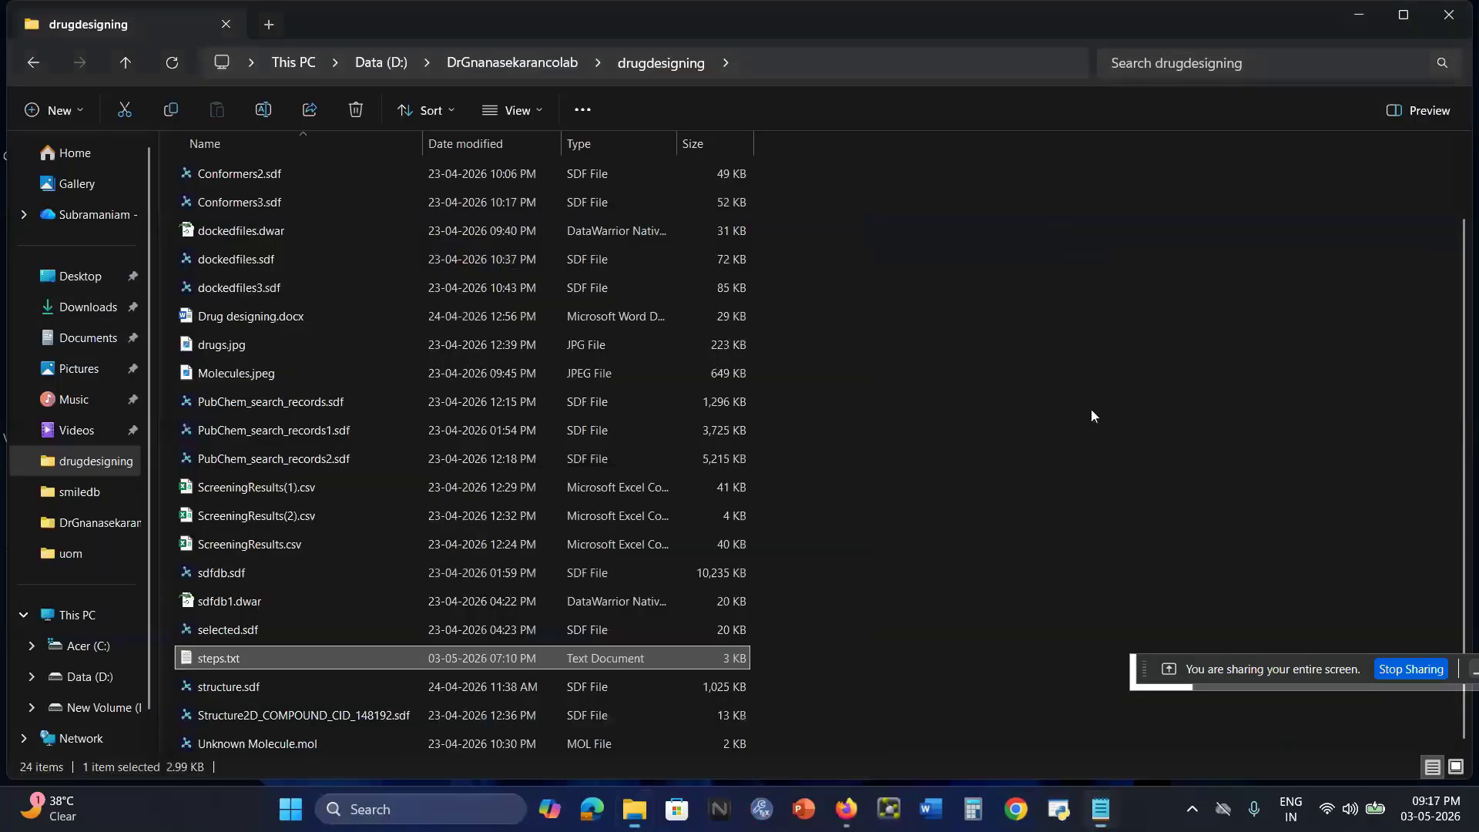
pyautogui.click(1358, 16)
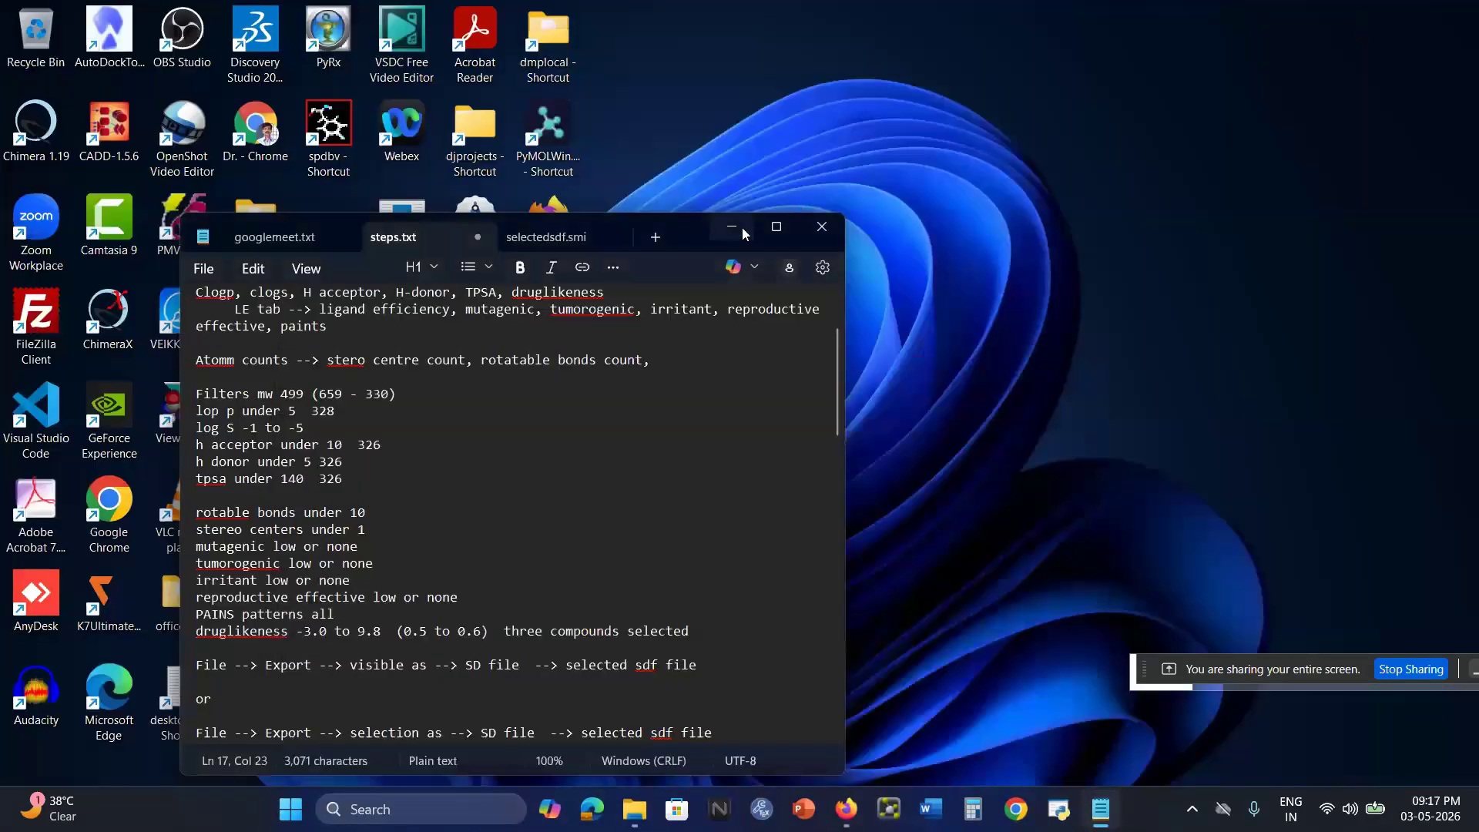
pyautogui.click(732, 227)
# Relaunch DataWarrior from the desktop, open selectedsdffile.sdf from the Documents folder and maximize the window.
pyautogui.doubleClick(550, 415)
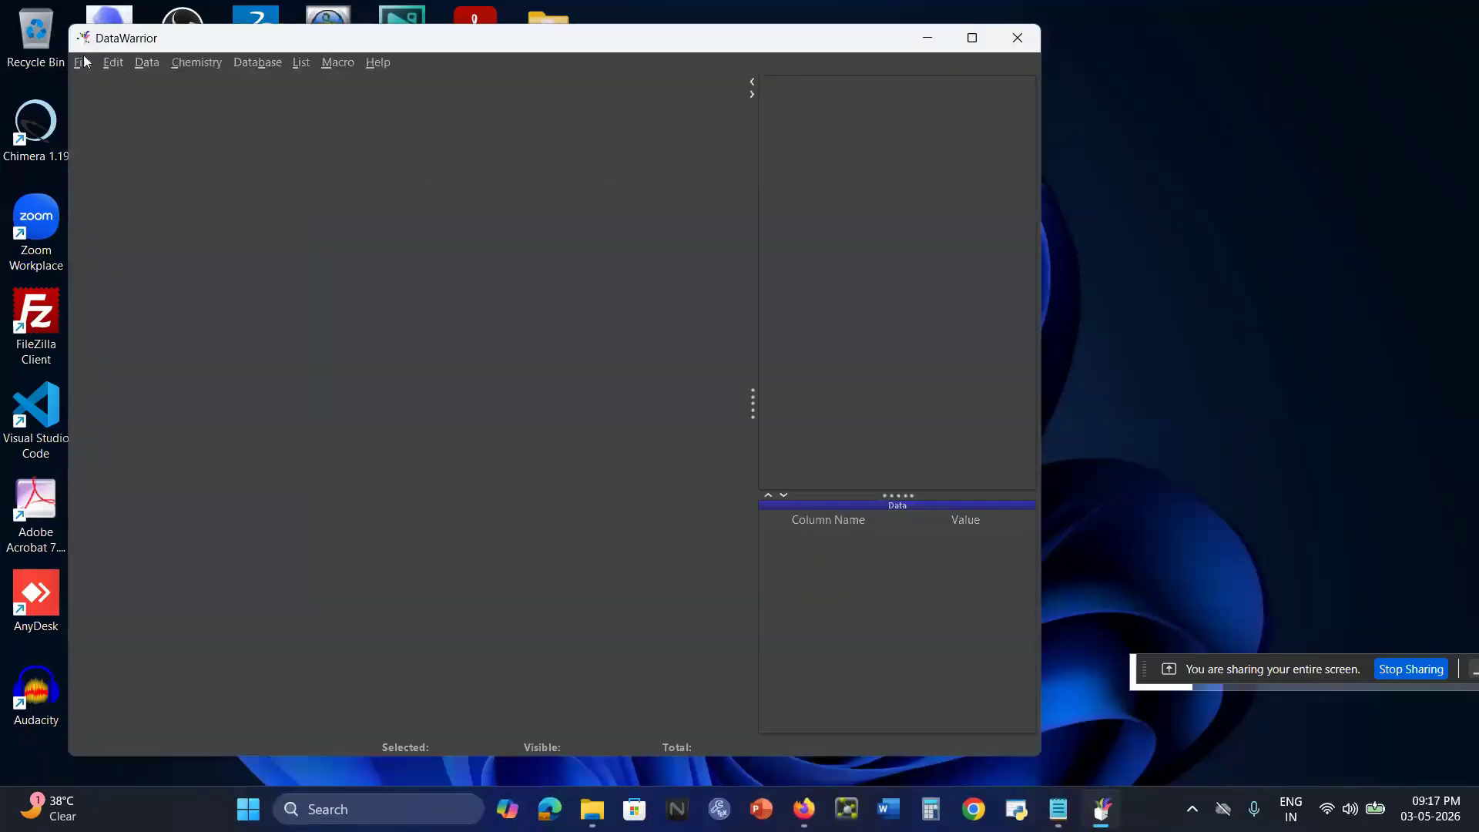
pyautogui.click(87, 63)
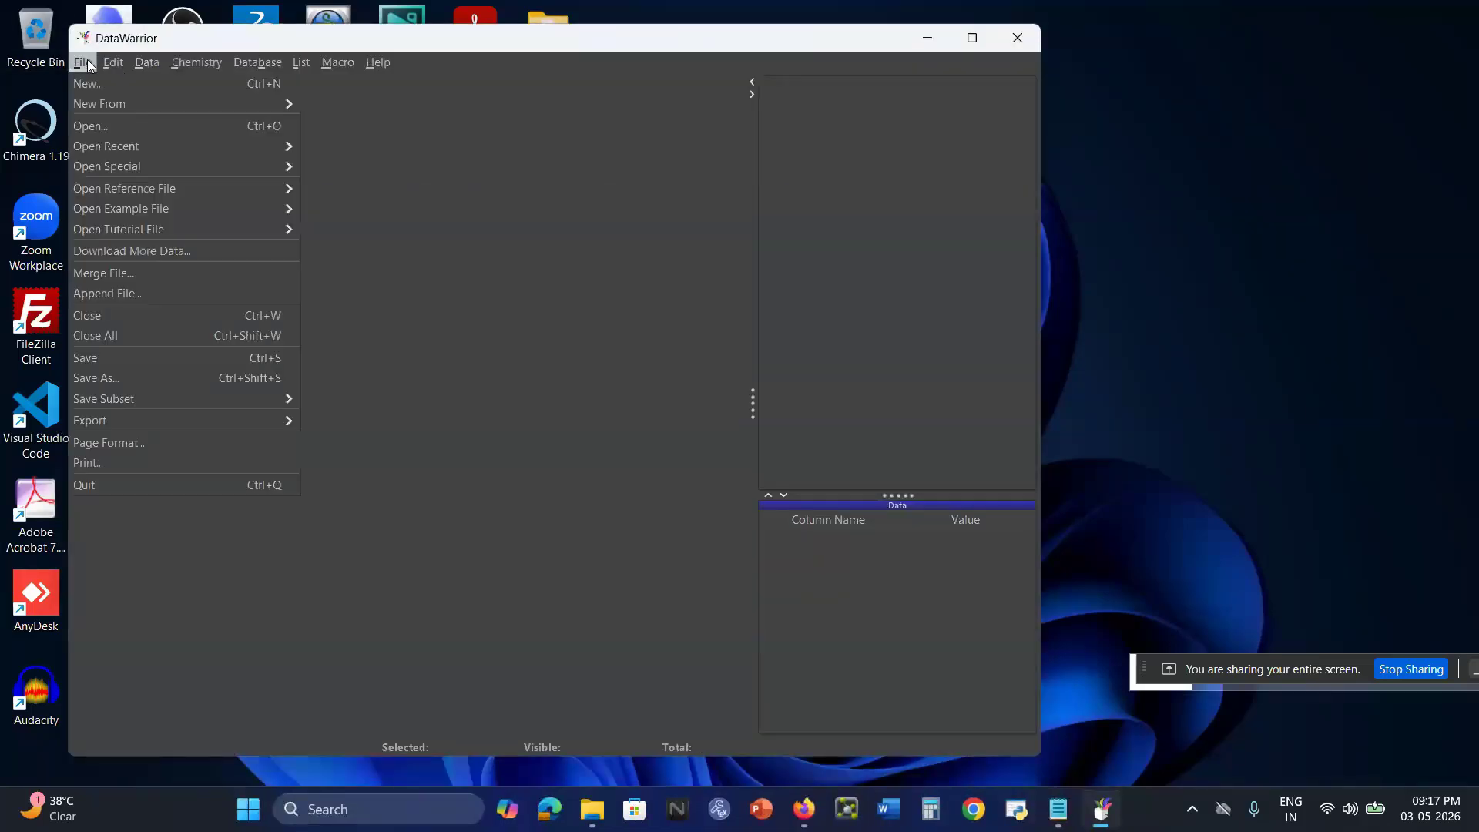
pyautogui.click(119, 131)
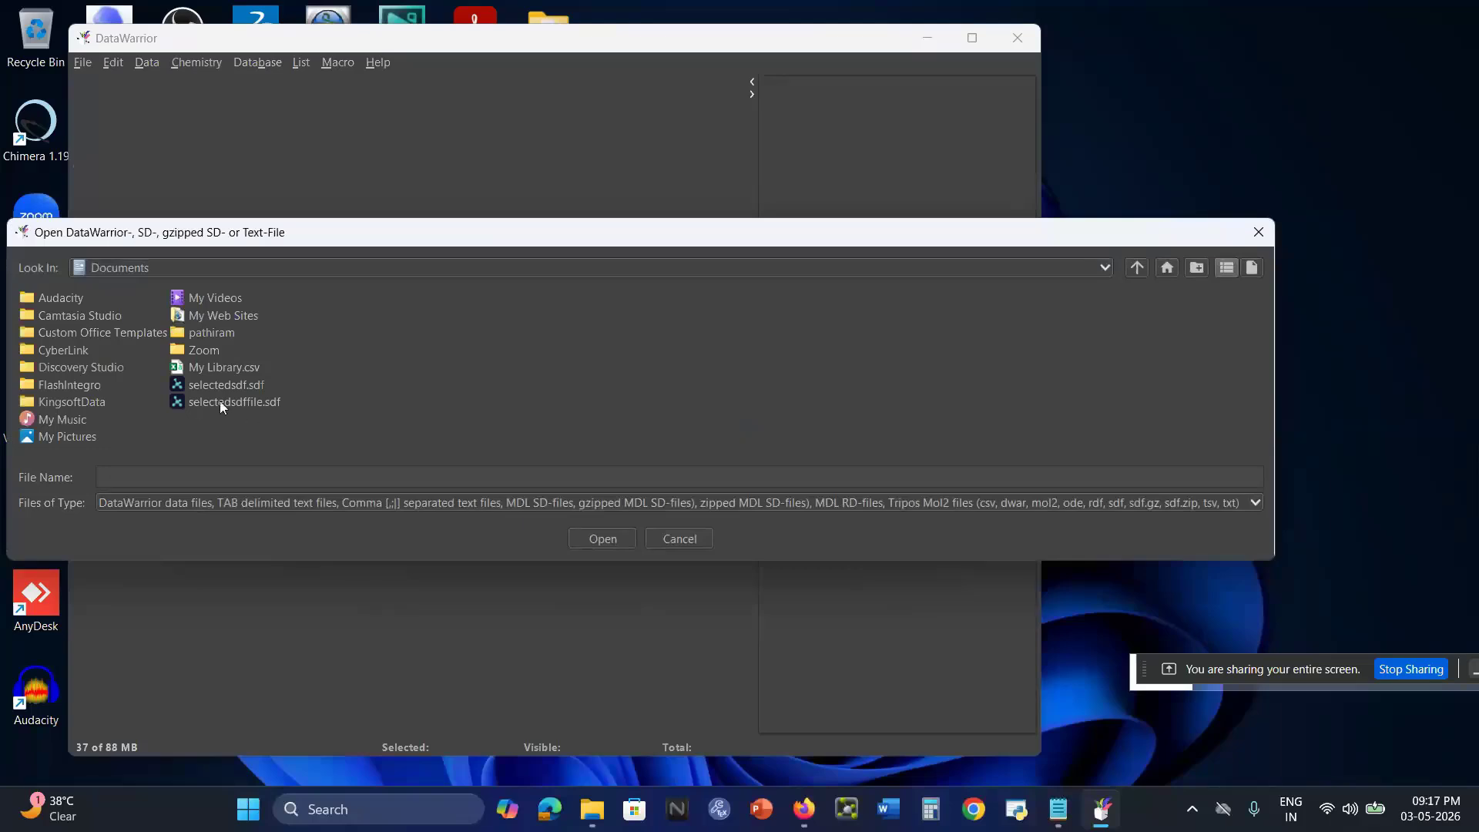
pyautogui.click(260, 405)
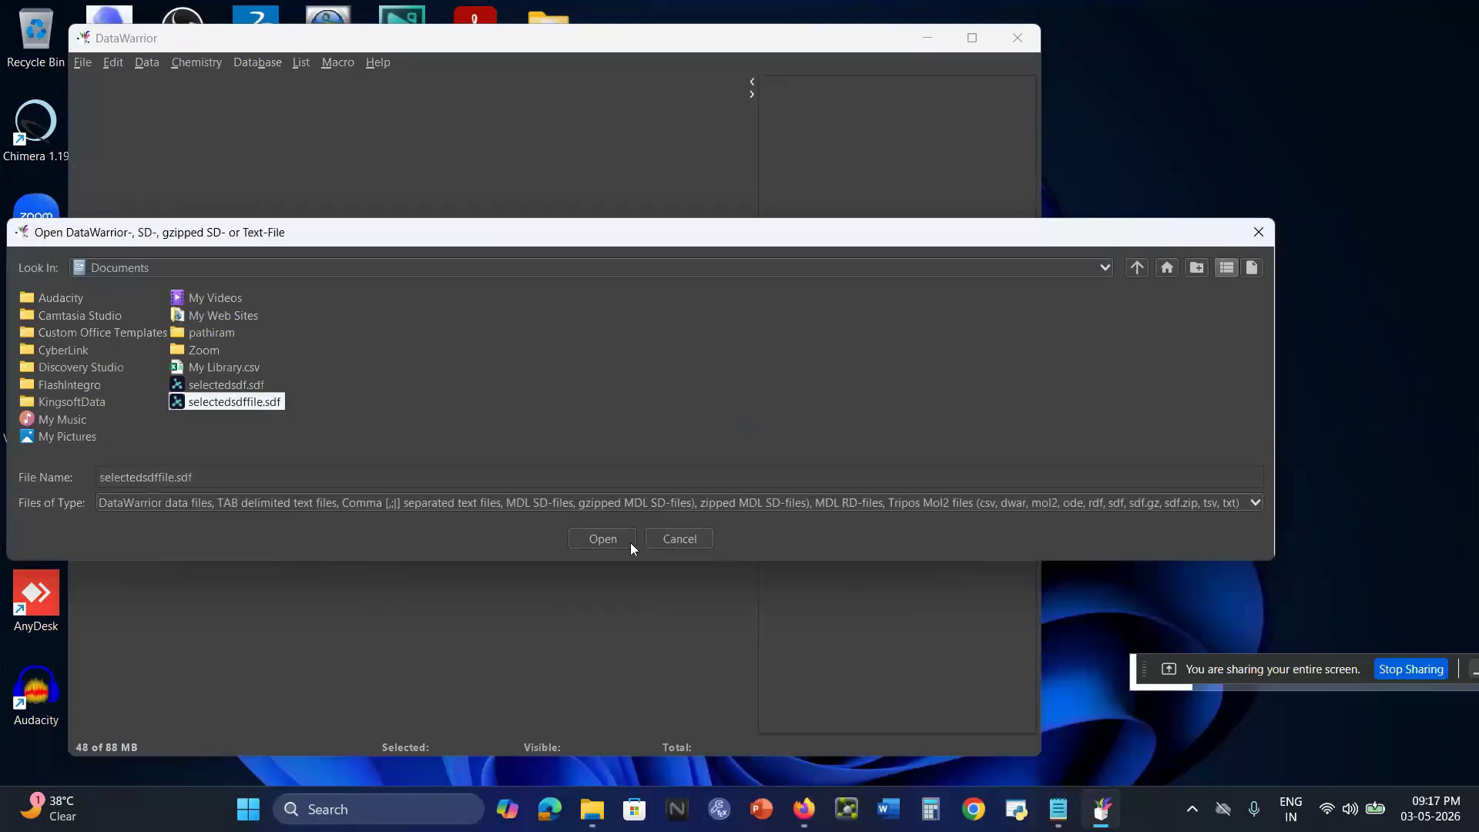
pyautogui.click(608, 539)
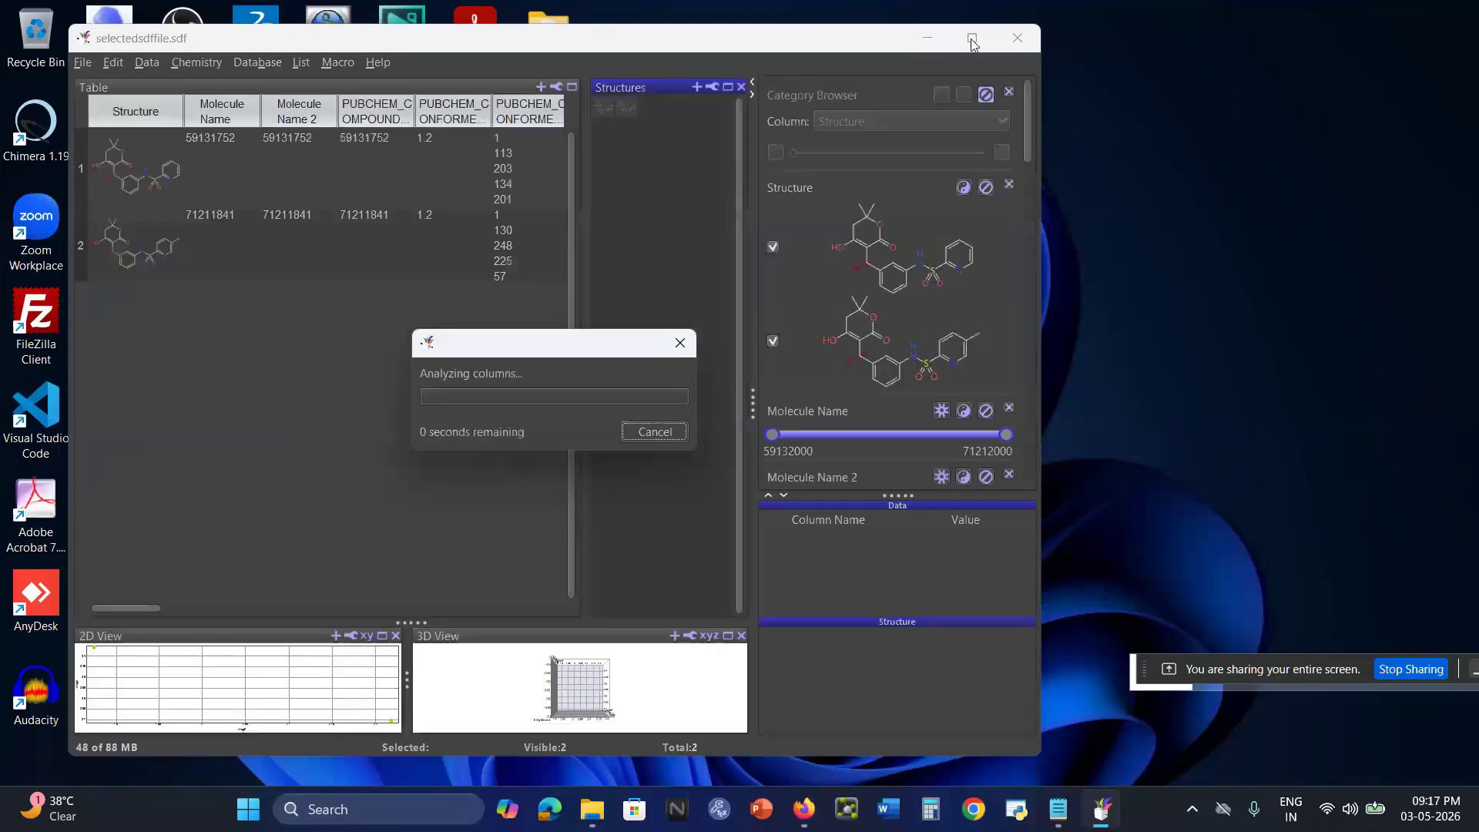
pyautogui.click(973, 39)
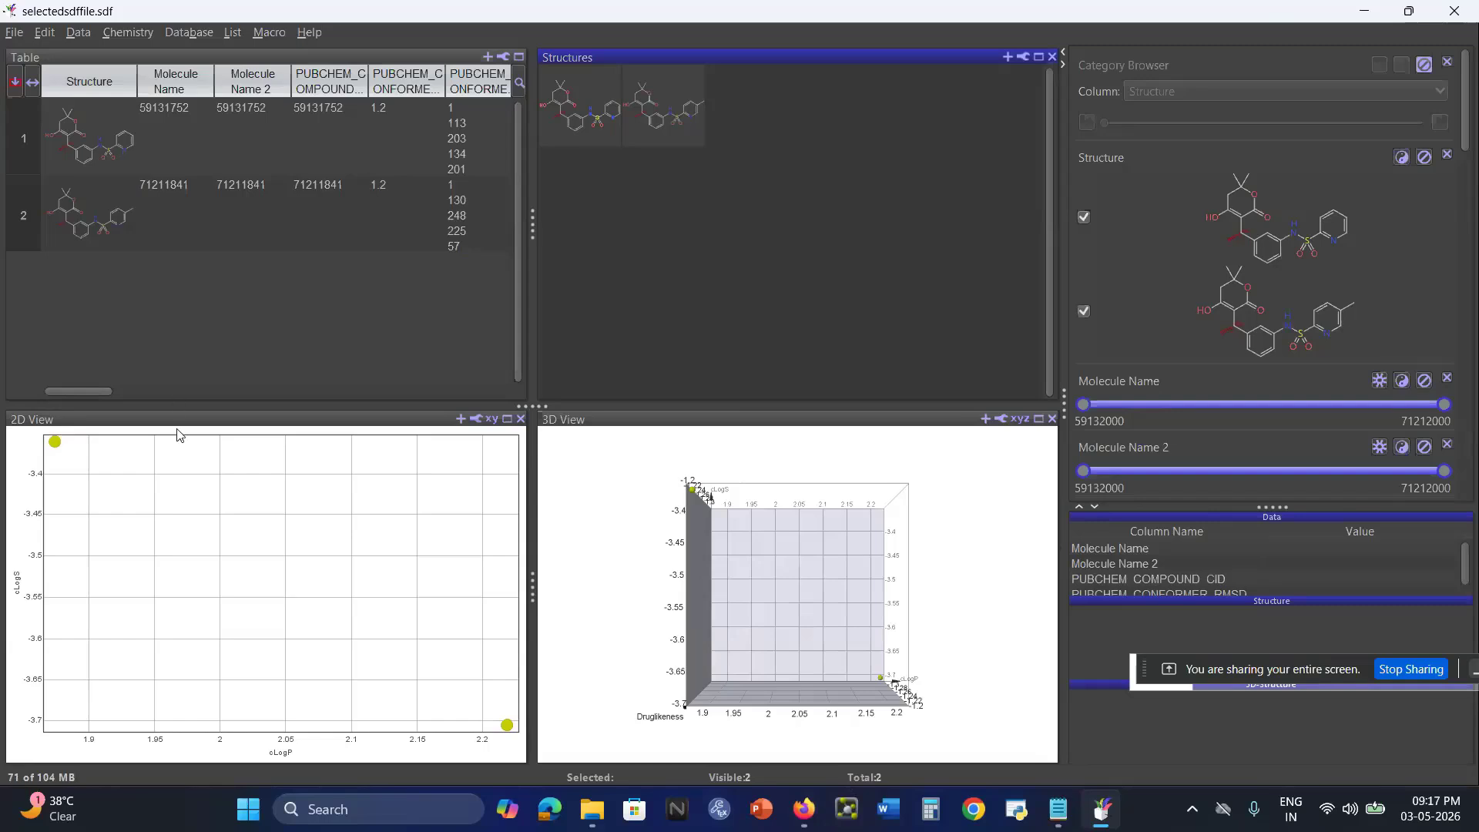
# Examine the structures of compounds 59131752 and 71211841 one after the other in the exported file's table.
pyautogui.click(116, 205)
pyautogui.click(90, 135)
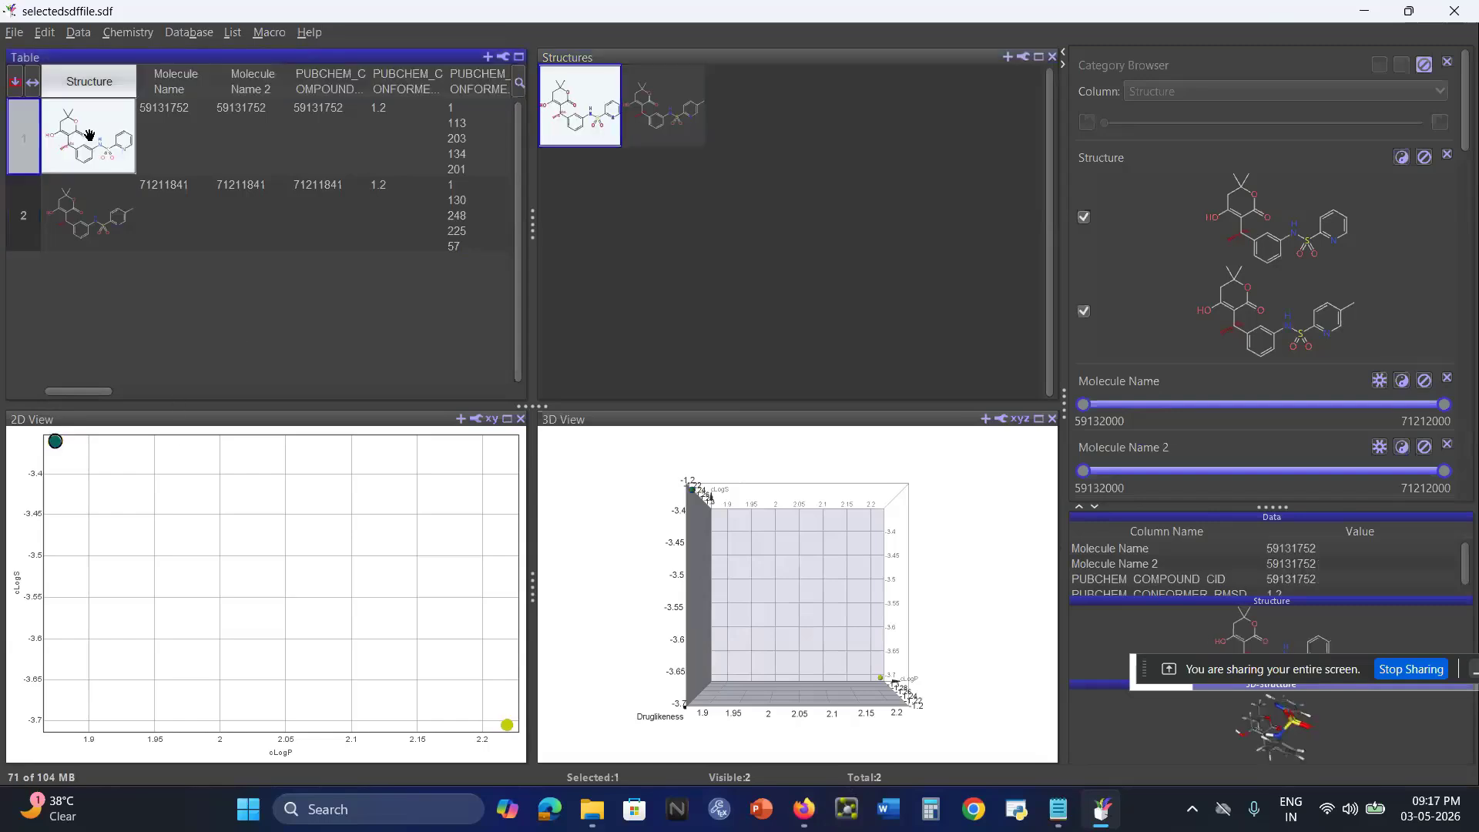
pyautogui.click(89, 219)
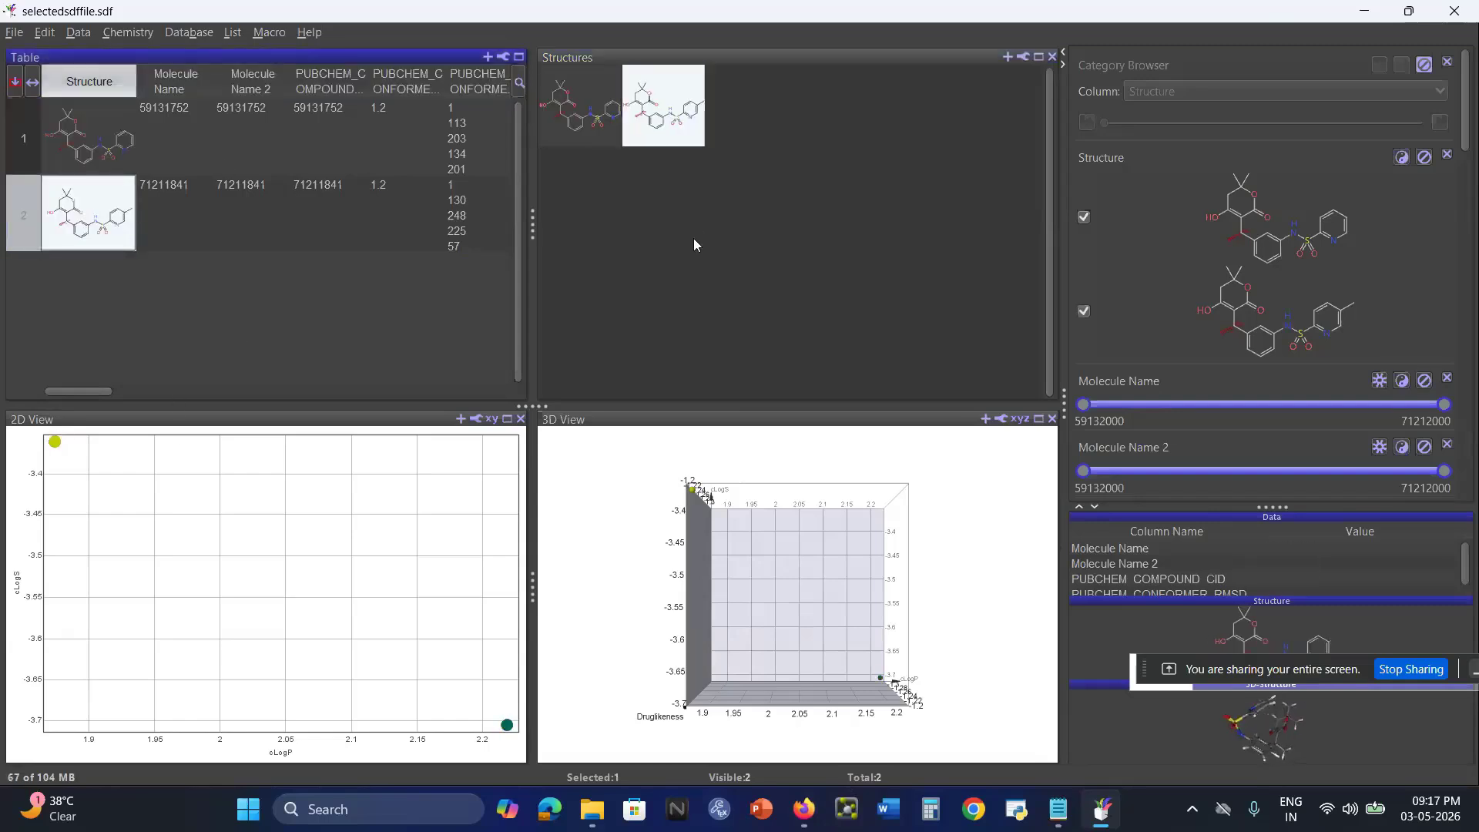